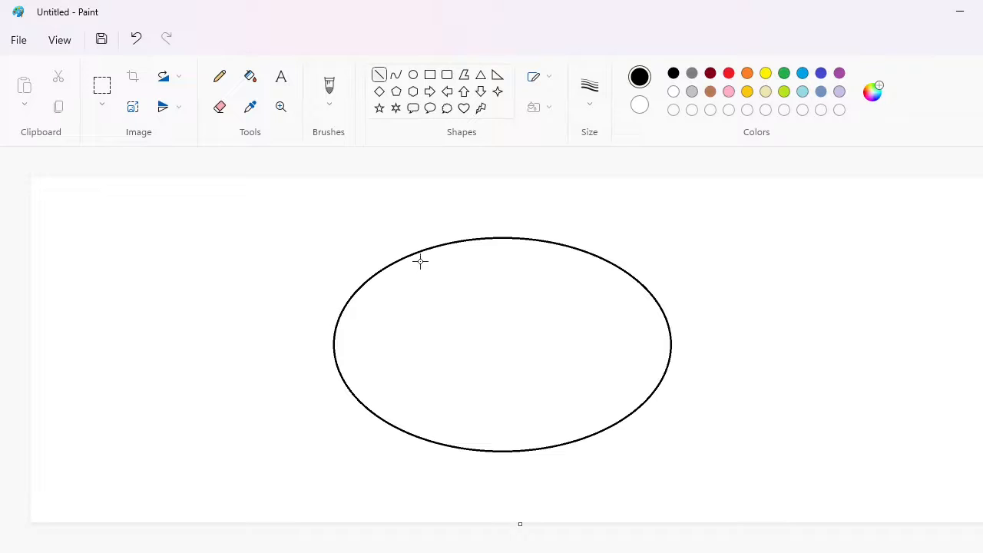
Draw a steep slanted line, park it left of the ellipse and place a copy of it across the ellipse's left part.
left_click_drag(417, 254, 355, 462)
mouse_move(383, 369)
left_mouse_down()
mouse_move(390, 346)
mouse_move(112, 330)
left_mouse_up()
left_click(102, 85)
mouse_move(30, 177)
left_mouse_down()
mouse_move(254, 487)
mouse_move(244, 475)
left_mouse_up()
left_click_drag(113, 313, 395, 327)
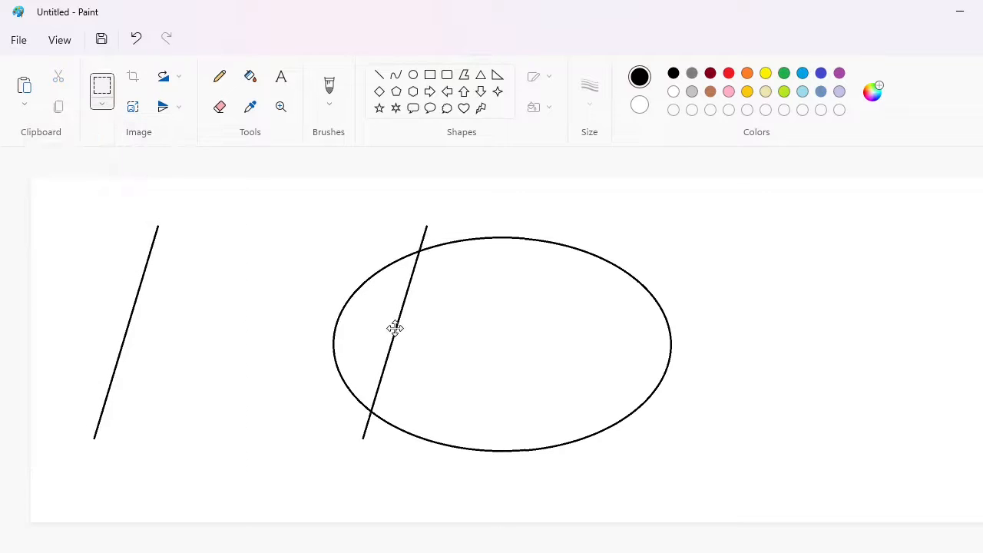
Place a second parallel copy of the slanted line and fill the strip between both lines inside the ellipse black as the K's stem.
key("ctrl+v")
left_click_drag(129, 335, 422, 347)
left_click(777, 339)
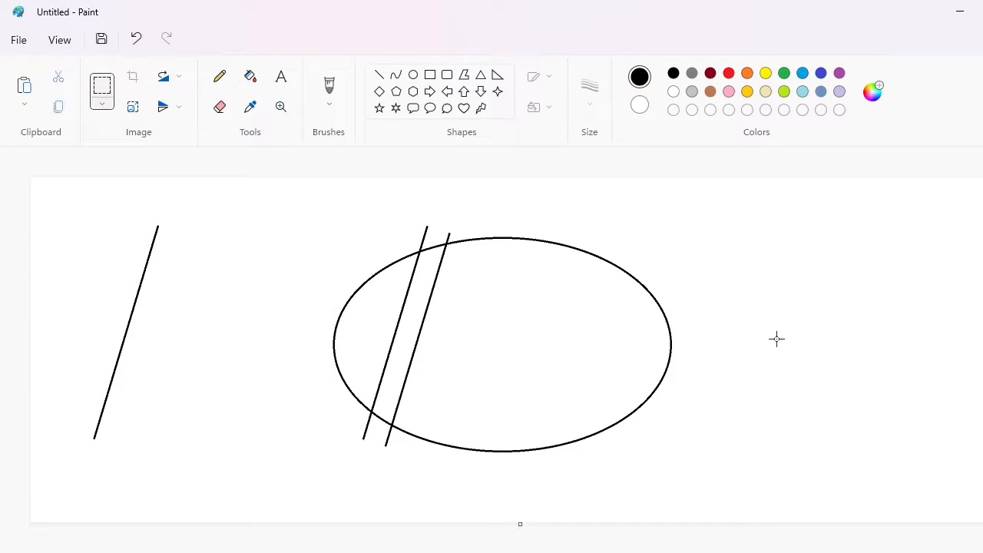
left_click(250, 76)
left_click(431, 286)
Draw a shorter diagonal line, park it right of the ellipse and place a copy running from the stem past the ellipse's top edge.
left_click(378, 75)
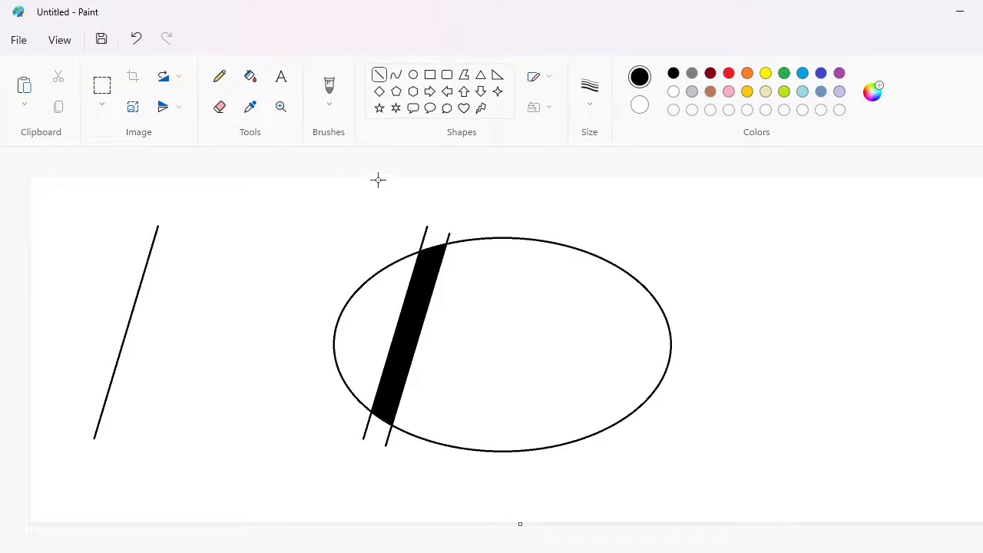
left_click_drag(442, 298, 511, 193)
mouse_move(475, 249)
left_mouse_down()
mouse_move(220, 273)
mouse_move(845, 344)
left_mouse_up()
left_click(102, 85)
left_click_drag(977, 229, 735, 500)
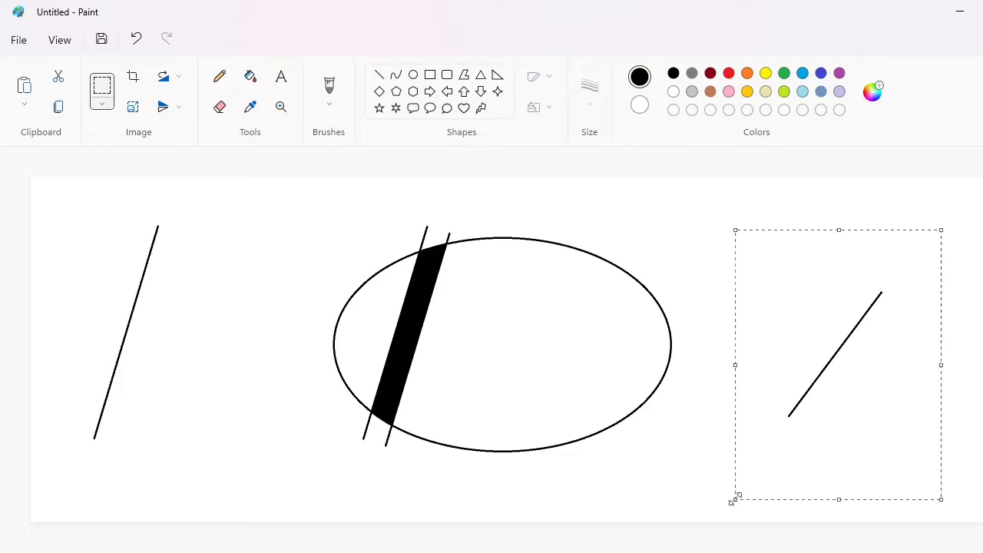
key("ctrl+c")
key("ctrl+v")
mouse_move(180, 325)
left_mouse_down()
mouse_move(467, 290)
mouse_move(461, 295)
left_mouse_up()
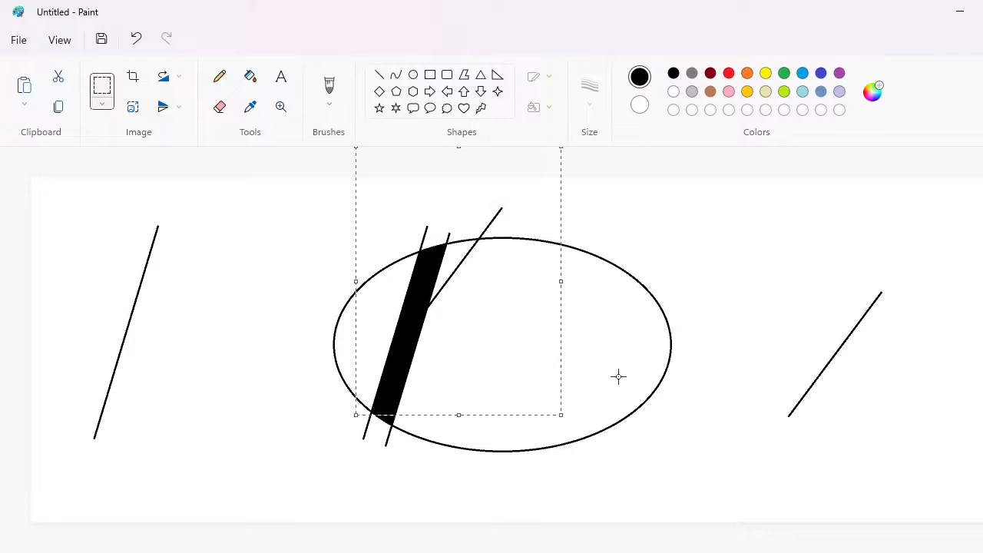
key("ctrl+v")
left_click(169, 106)
left_click(171, 160)
left_click_drag(130, 301, 456, 400)
left_click(169, 106)
left_click(174, 139)
left_click(163, 76)
left_click(176, 108)
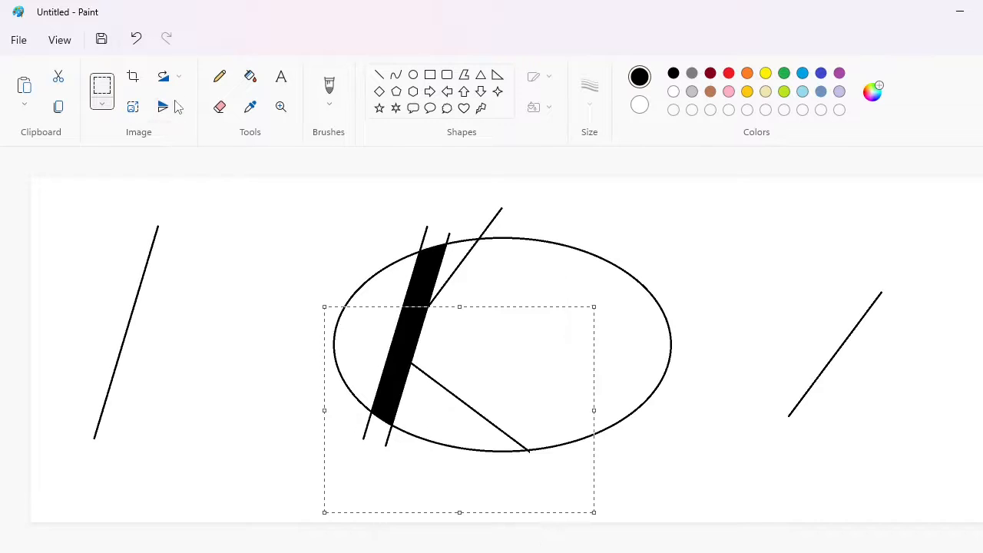
left_click(163, 107)
left_click(175, 160)
left_click(163, 107)
key("ctrl+z")
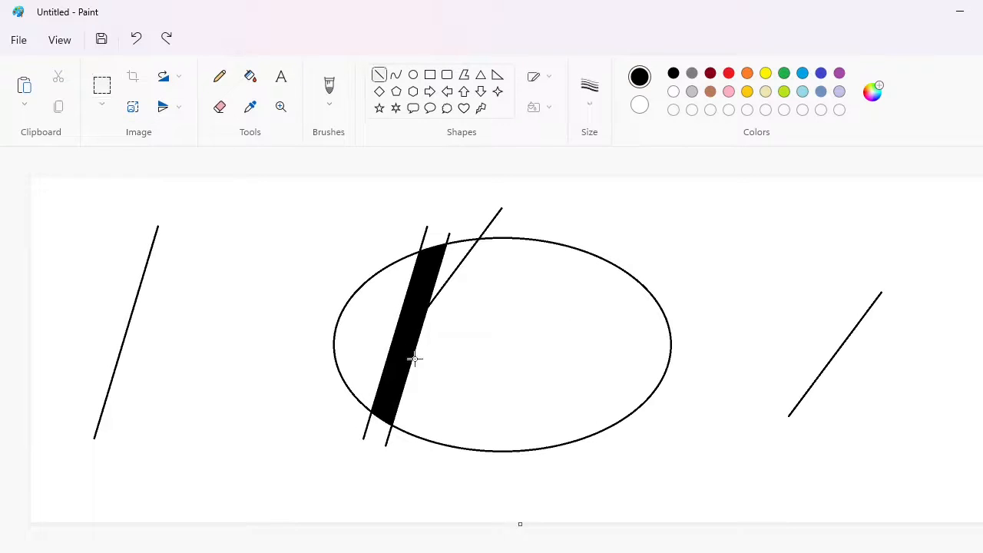
Draw a line for the K's lower leg, park it left of the ellipse and place two parallel copies from the stem past the ellipse's bottom.
left_click_drag(414, 347, 445, 487)
mouse_move(428, 406)
left_mouse_down()
mouse_move(536, 378)
mouse_move(170, 380)
left_mouse_up()
left_click(103, 85)
left_click_drag(182, 285, 297, 508)
left_click_drag(239, 391, 431, 384)
key("ctrl+v")
left_click_drag(76, 273, 446, 405)
Place a second parallel copy of the diagonal line for the K's upper arm and fill the arm and leg black.
left_click_drag(737, 239, 927, 491)
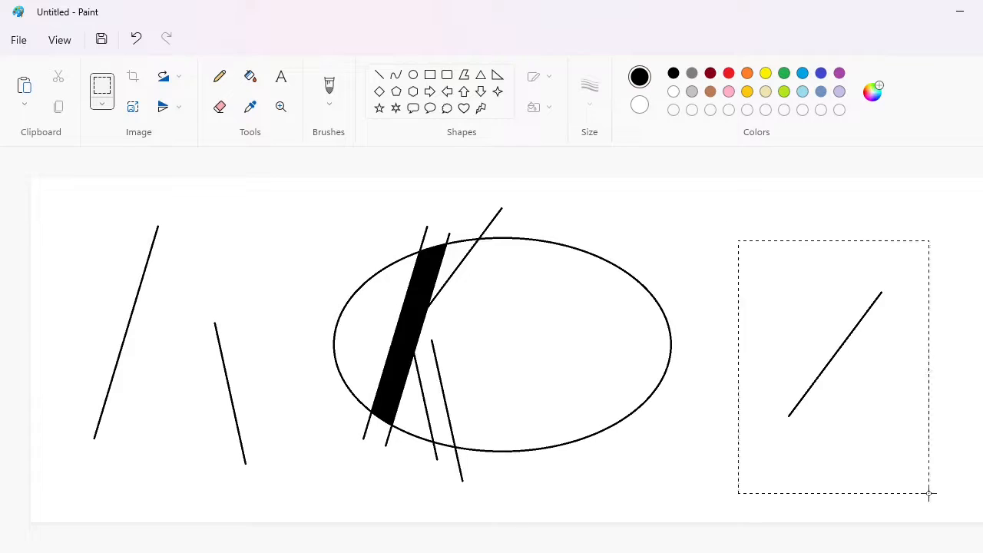
key("ctrl+c")
key("ctrl+v")
left_click_drag(128, 361, 484, 293)
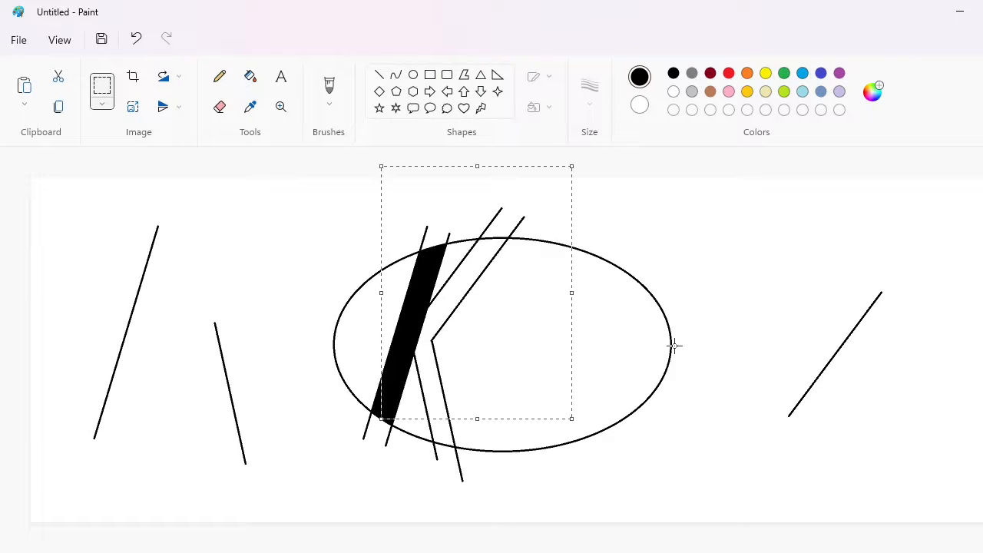
left_click(250, 76)
left_click(461, 283)
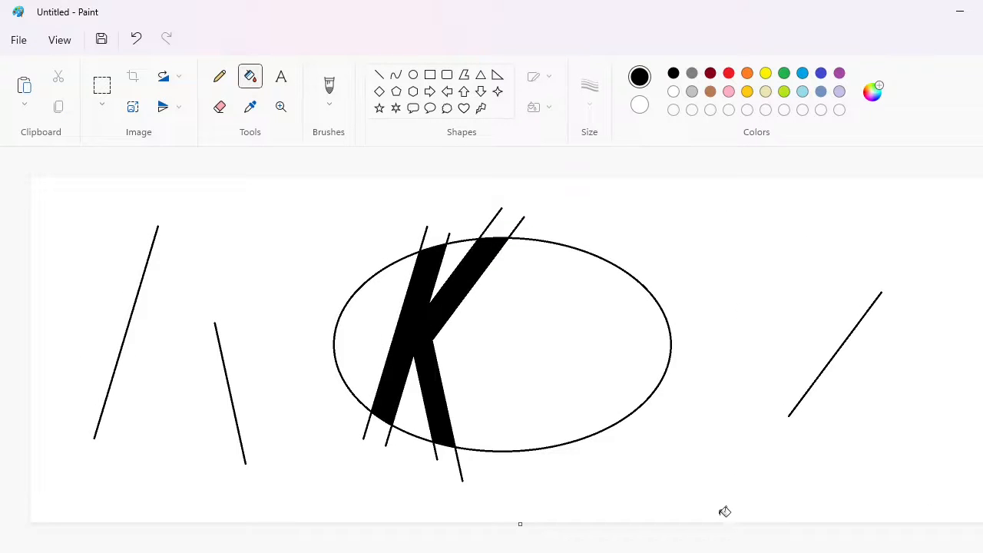
Copy the K with its part of the ellipse and paste the duplicate into the empty canvas area below.
left_click(104, 89)
left_click_drag(556, 516, 560, 518)
key("ctrl+c")
key("ctrl+minus")
left_click_drag(275, 348, 290, 544)
key("ctrl+v")
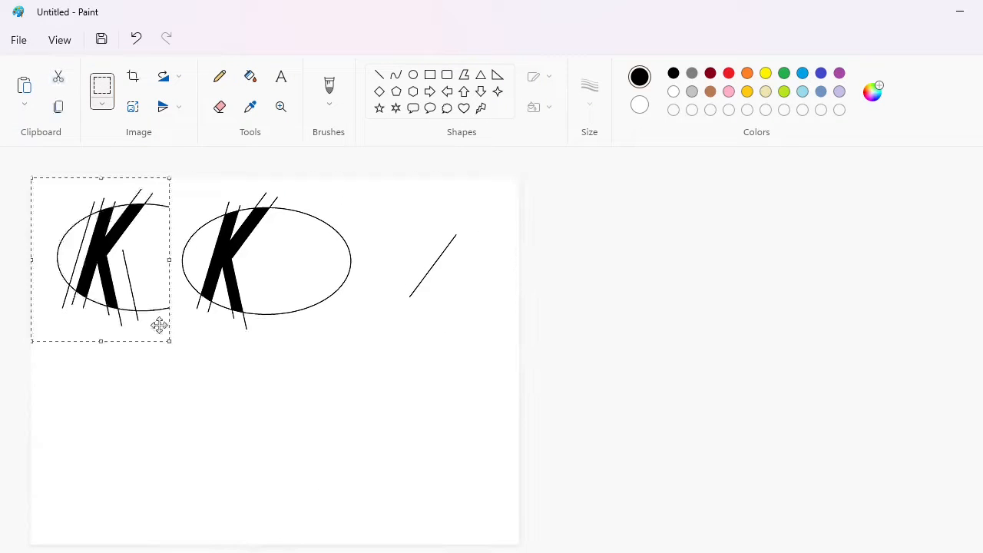
left_click_drag(158, 325, 158, 463)
Separate the duplicate K from the guide lines and ellipse outline with short white lines at its stroke ends.
key("ctrl+plus")
scroll(579, 419, "down", 3)
key("ctrl+plus")
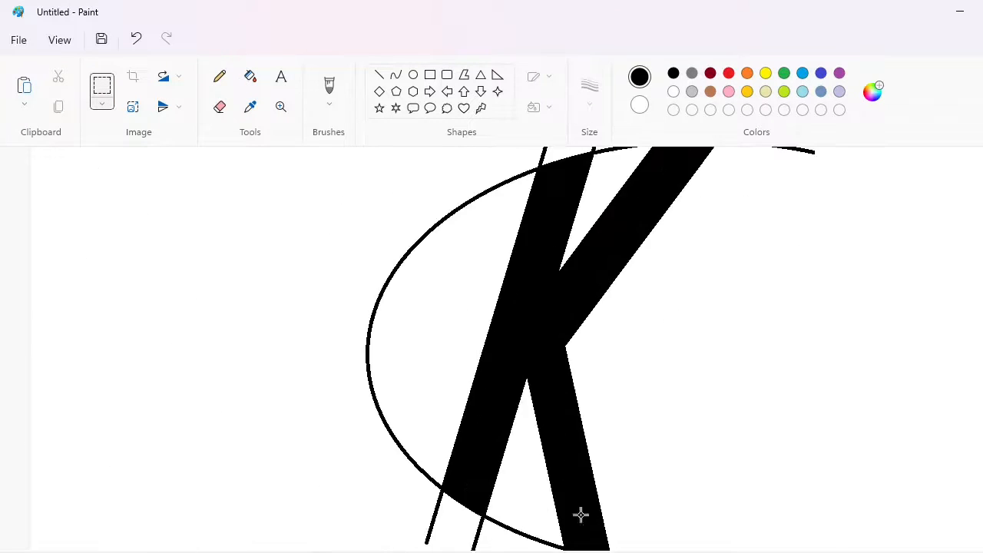
left_click(378, 75)
scroll(438, 384, "down", 2)
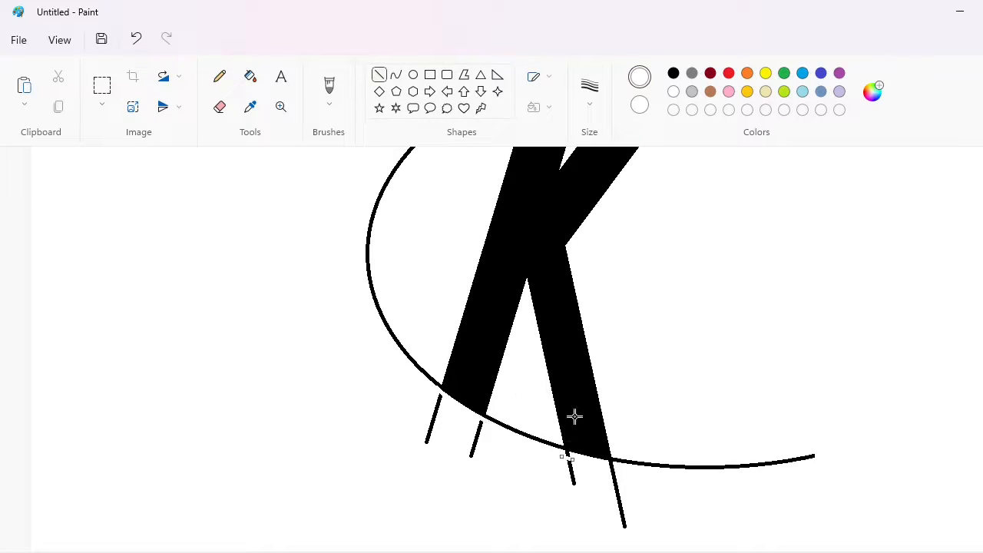
left_click(655, 425)
scroll(655, 424, "up", 3)
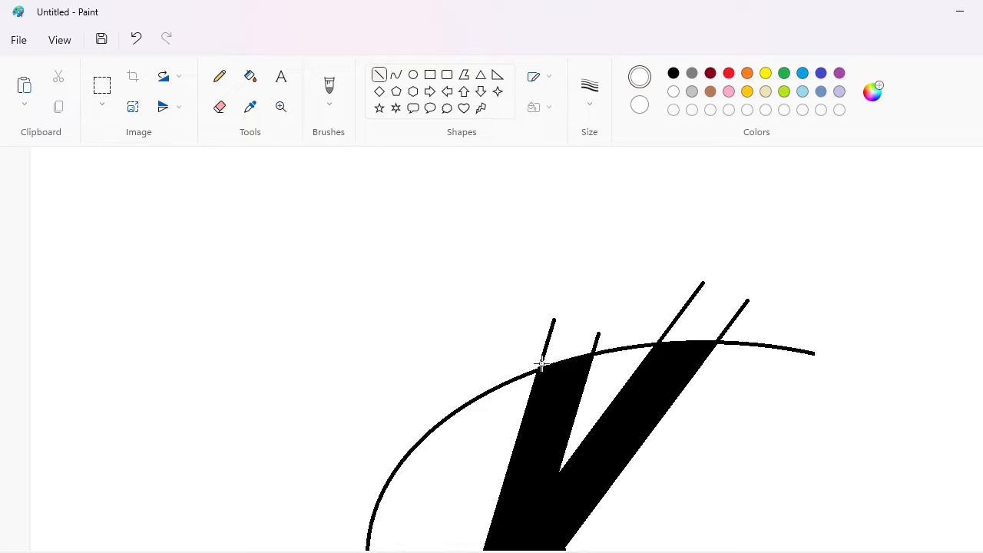
scroll(646, 264, "down", 2)
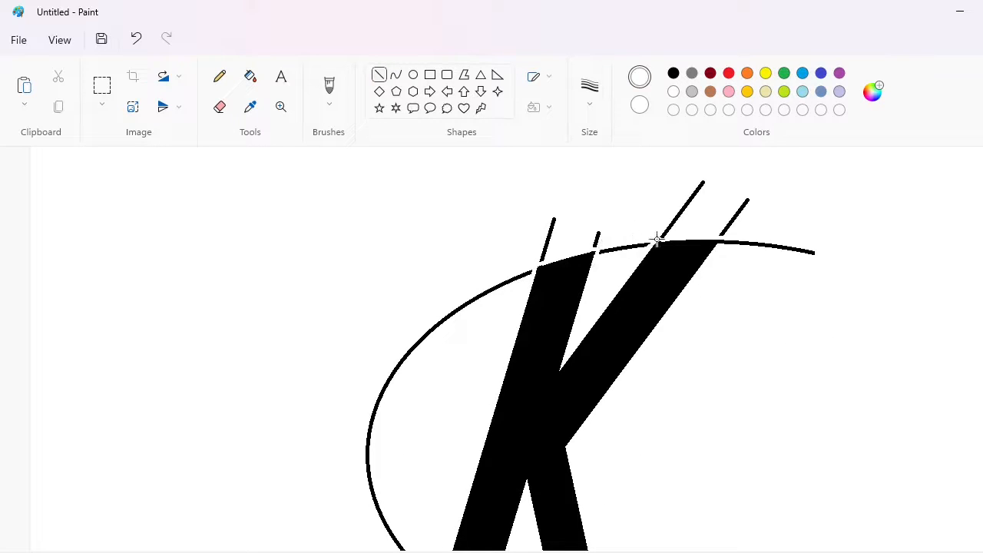
scroll(536, 423, "down", 4)
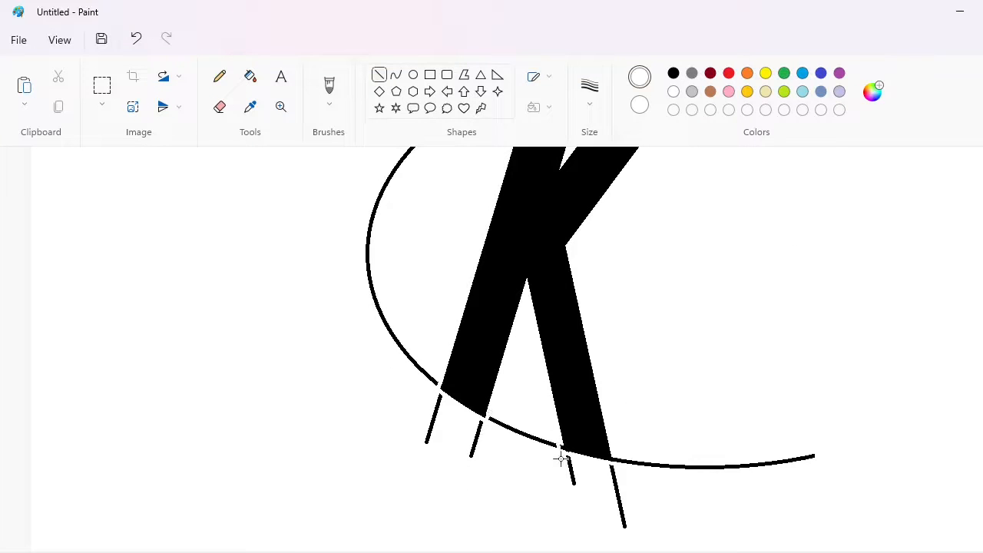
Fill the detached guide line stubs and ellipse outline pieces around the duplicate K with white.
left_click(249, 76)
left_click(434, 418)
left_click(477, 438)
left_click(570, 468)
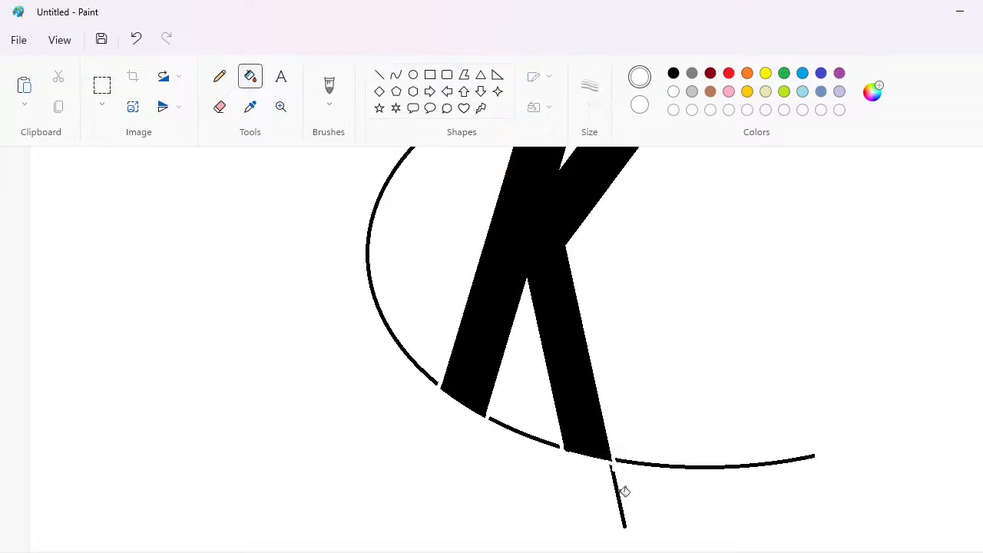
left_click(620, 496)
left_click(525, 433)
left_click(400, 342)
scroll(729, 435, "up", 6)
left_click(768, 347)
left_click(735, 318)
left_click(683, 310)
left_click(614, 348)
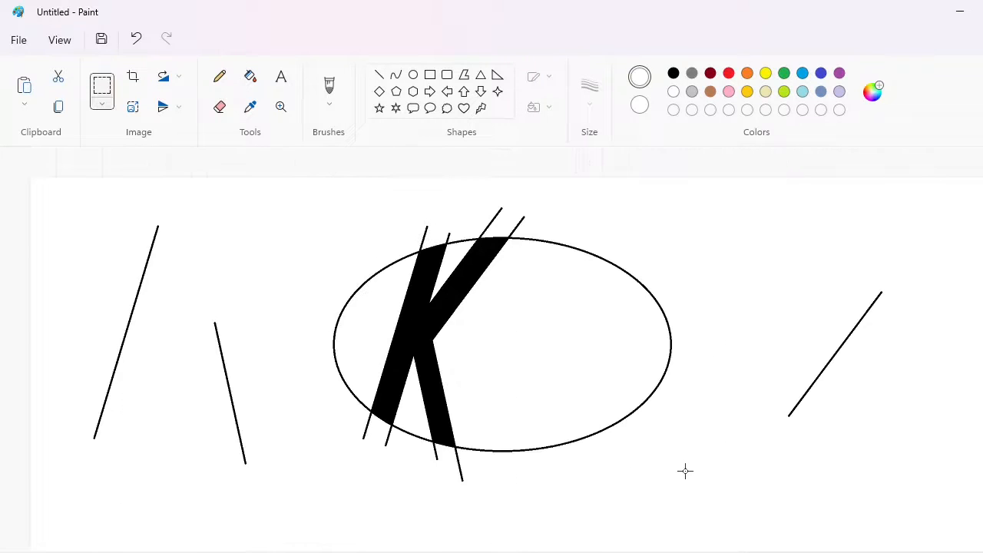
Paste the cleaned K into the original ellipse and position it to the right of the first K at the same height.
key("ctrl+v")
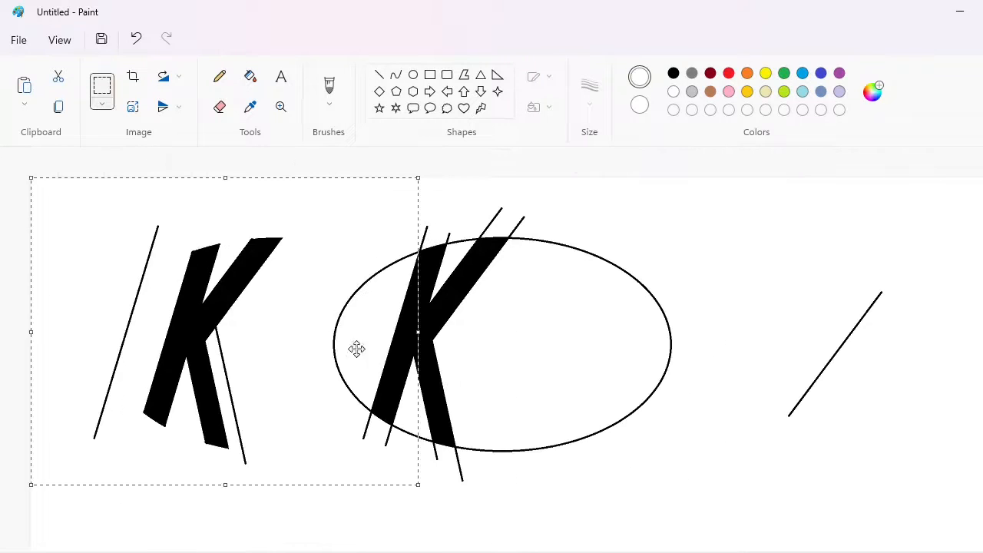
left_click_drag(186, 341, 529, 354)
mouse_move(427, 335)
left_mouse_down()
mouse_move(399, 333)
mouse_move(426, 345)
mouse_move(411, 343)
left_mouse_up()
key("Right")
key("Right")
key("Right")
key("Right")
key("Right")
key("Right")
key("Right")
key("Right")
key("Right")
key("Right")
key("Right")
key("Right")
key("Right")
key("Right")
key("Right")
key("Right")
key("Right")
key("Right")
key("Right")
key("Right")
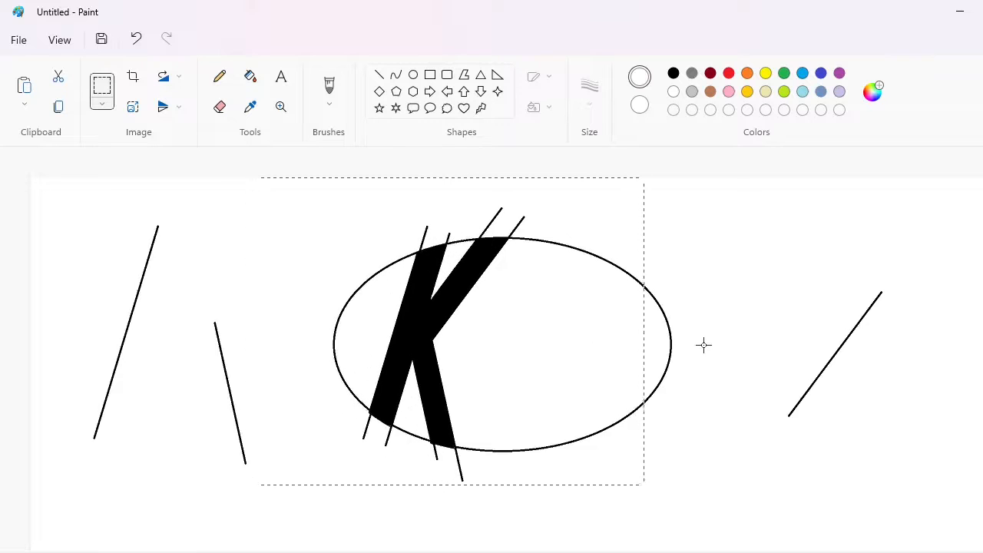
key("Right")
key("Right")
key("Right")
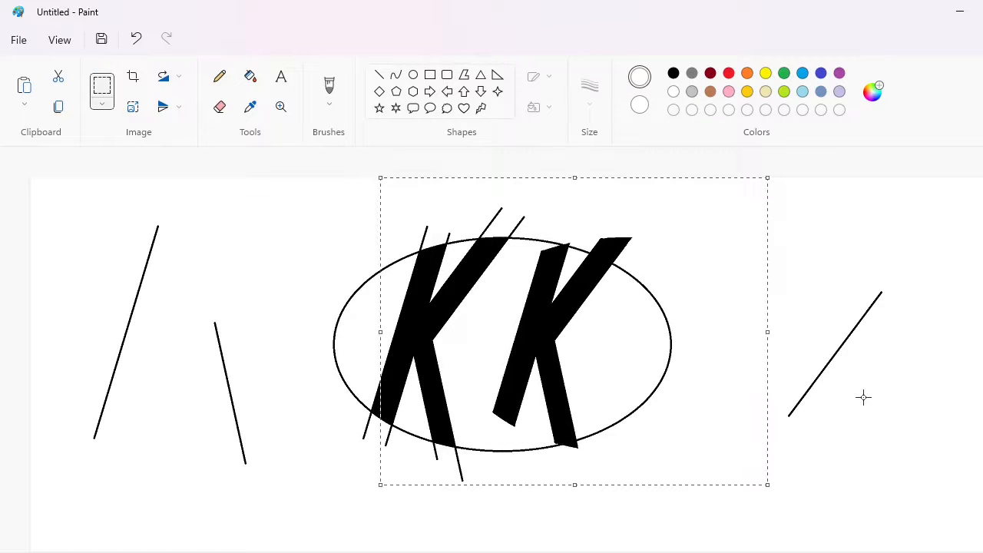
left_click(863, 397)
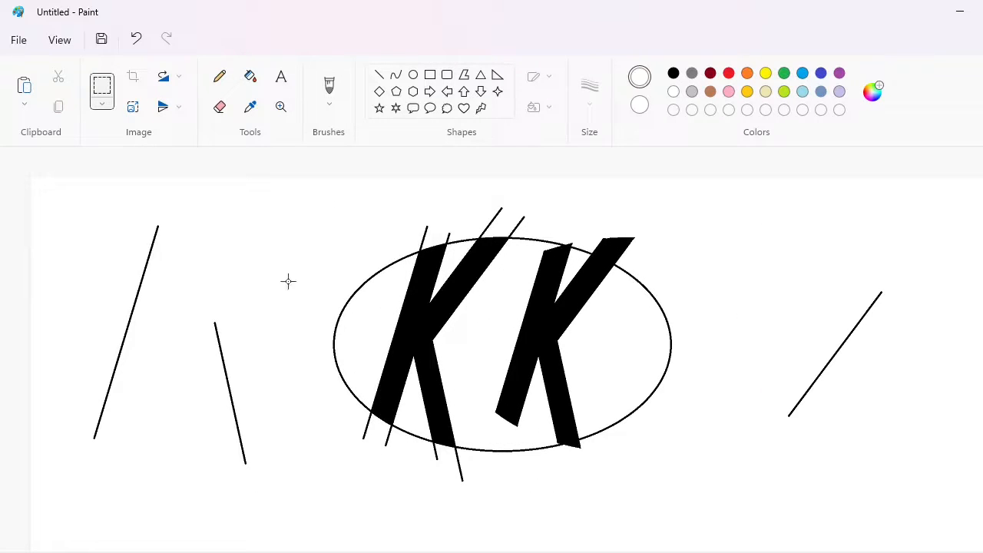
Copy the long slanted guide line and place copies extending the left edge of the second K's stem below and above the ellipse.
left_click_drag(180, 473, 180, 472)
key("ctrl+c")
left_click(966, 507)
scroll(804, 518, "up", 1)
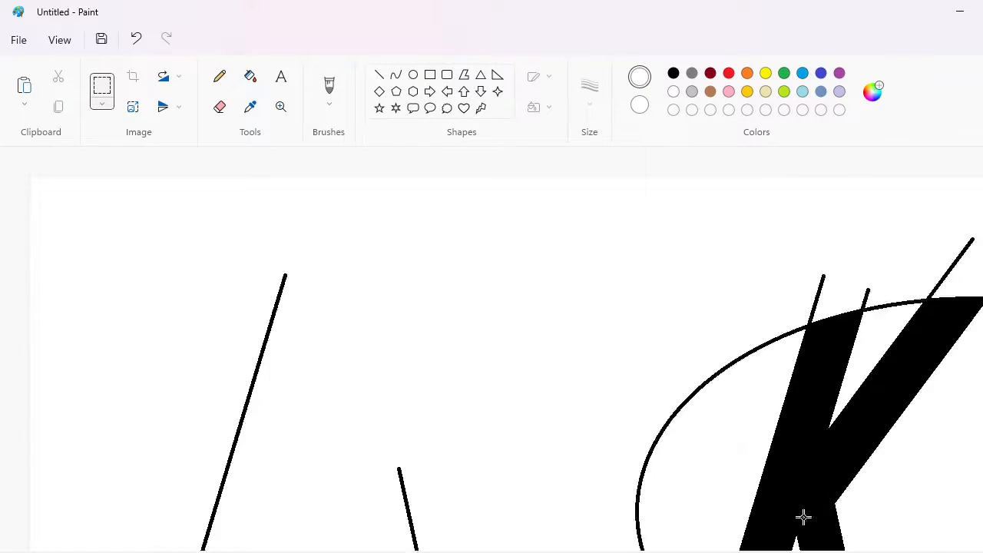
scroll(783, 507, "down", 4)
scroll(759, 492, "right", 5)
key("ctrl+v")
left_click_drag(212, 338, 597, 305)
scroll(978, 338, "up", 5)
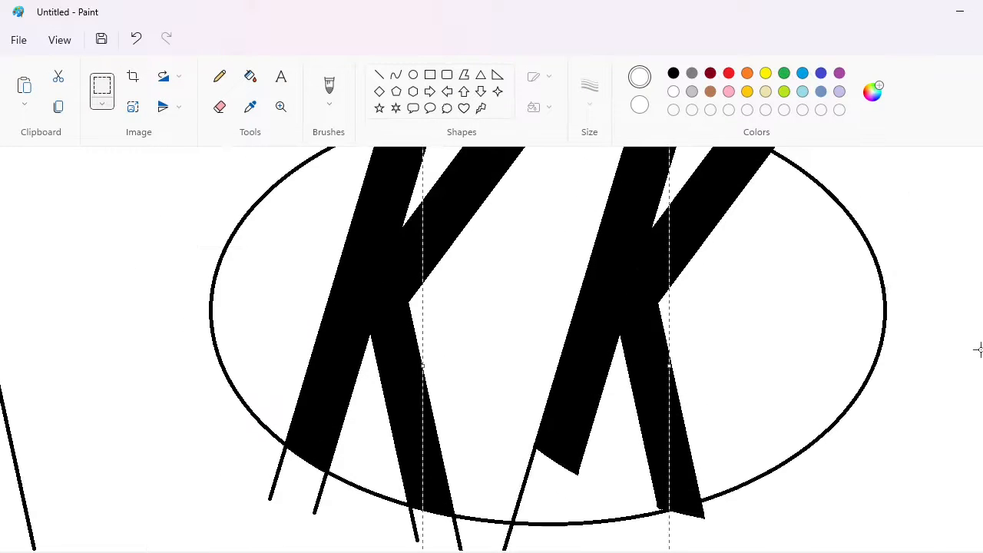
key("ctrl+v")
left_click_drag(175, 379, 646, 236)
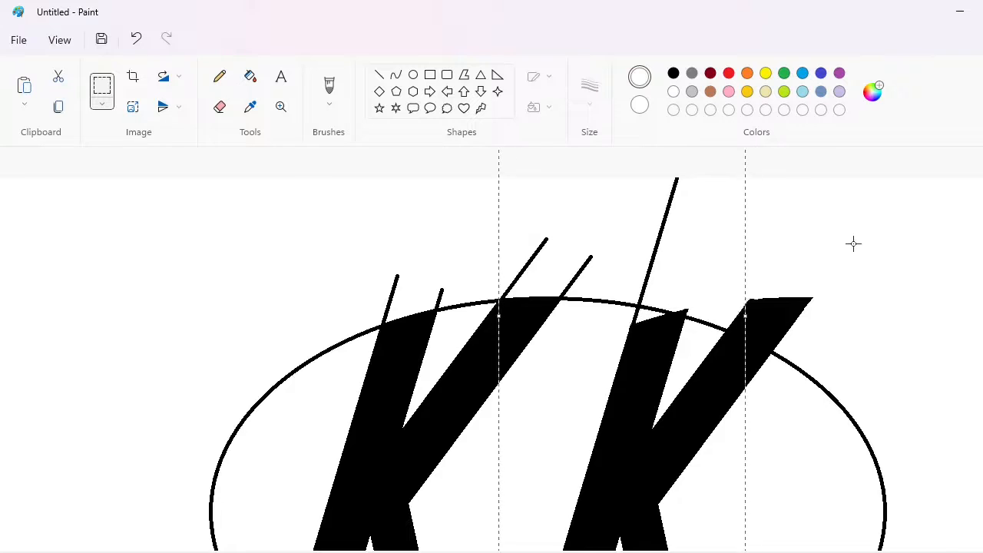
Place another copy of the slanted line extending the right edge of the second K's stem downward past the ellipse.
scroll(858, 249, "down", 3)
key("ctrl+v")
left_click_drag(212, 378, 618, 393)
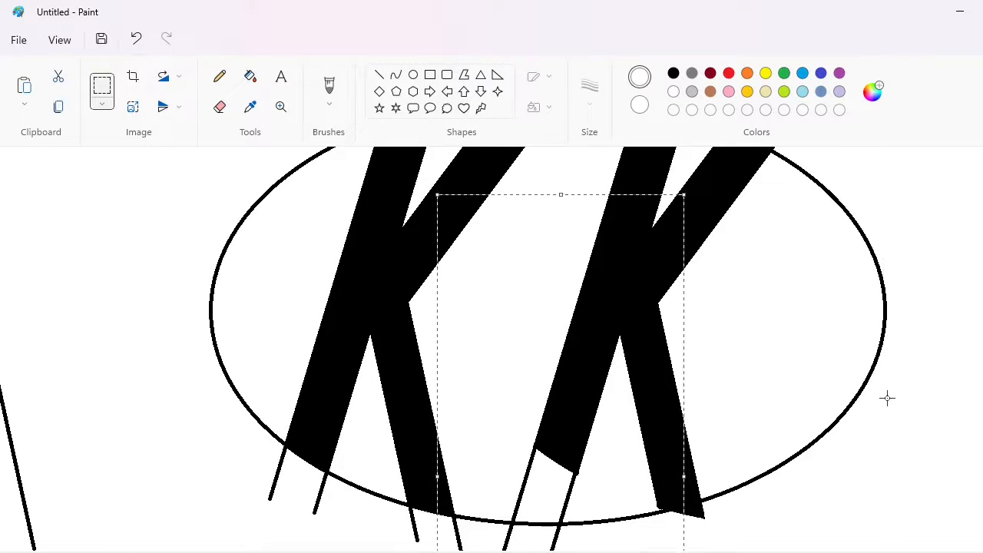
key("Right")
key("Right")
left_click(907, 394)
Fill the gap between the second K's stem and the bottom of the ellipse black.
scroll(907, 394, "down", 2)
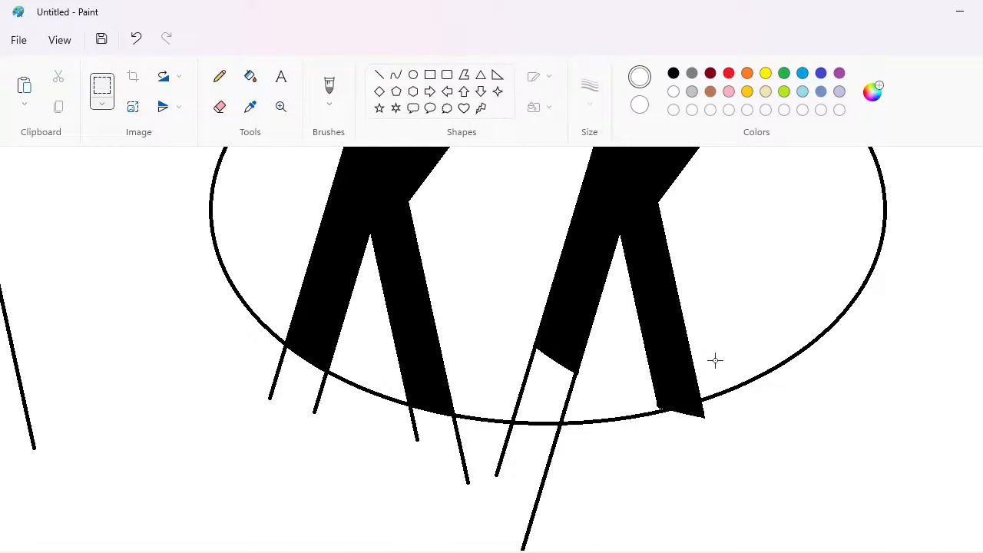
scroll(676, 378, "up", 2)
left_click(251, 76)
left_click(673, 74)
scroll(660, 212, "down", 3)
left_click(544, 294)
scroll(722, 418, "up", 2)
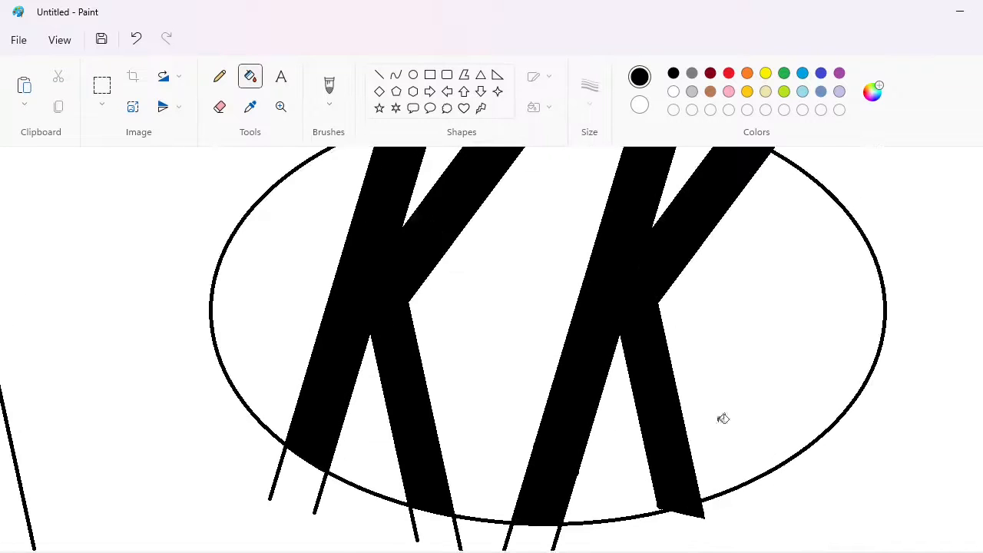
Draw a purple ellipse over the two Ks, roughly as wide as the black ellipse.
left_click(414, 75)
left_click(839, 73)
left_click_drag(233, 194, 814, 520)
left_click_drag(812, 355, 884, 355)
left_click_drag(689, 464, 672, 464)
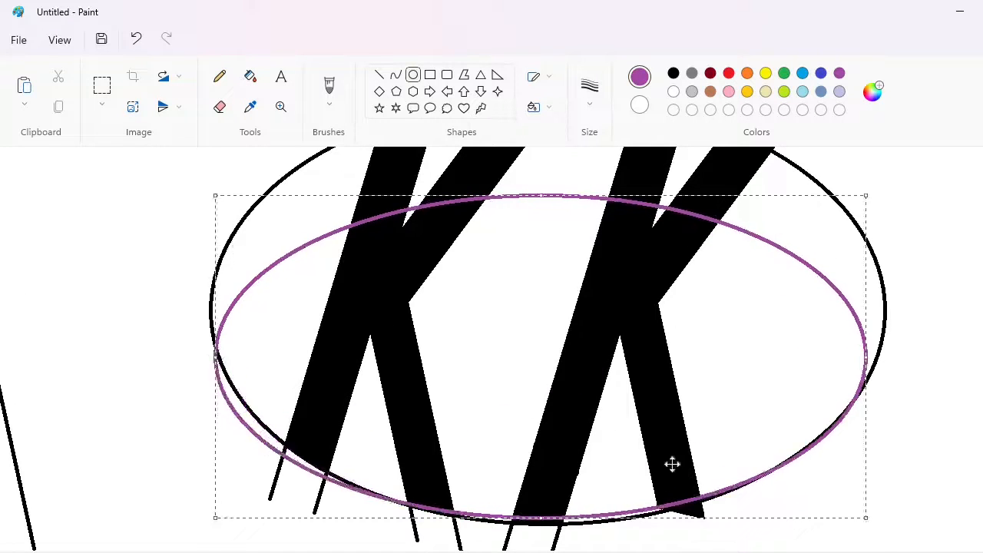
Resize the purple ellipse on all sides to cover the black ellipse outline.
scroll(672, 464, "up", 4)
left_click_drag(541, 395, 549, 297)
scroll(573, 483, "down", 4)
left_click_drag(541, 518, 540, 523)
left_click_drag(215, 314, 211, 314)
left_click_drag(866, 314, 884, 331)
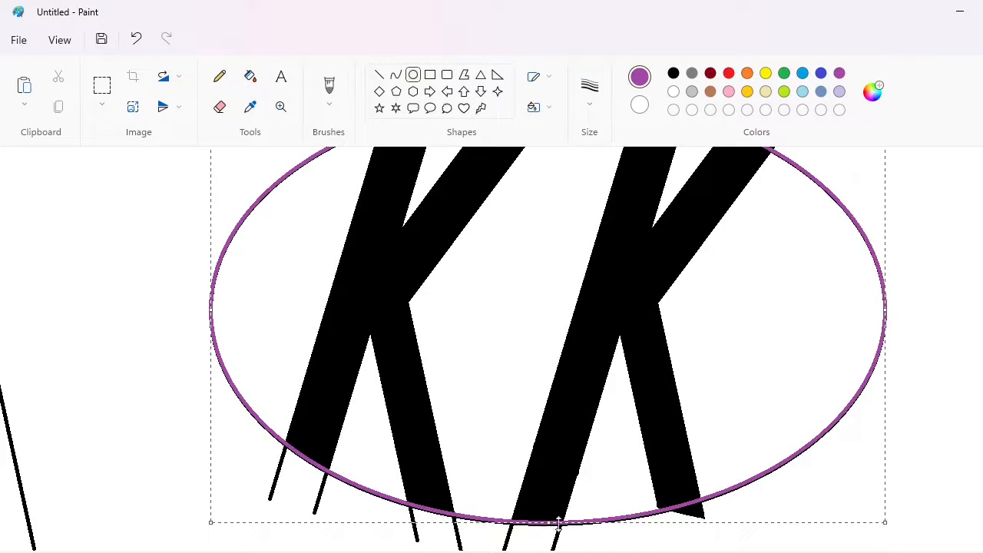
left_click_drag(559, 521, 549, 524)
scroll(549, 415, "up", 4)
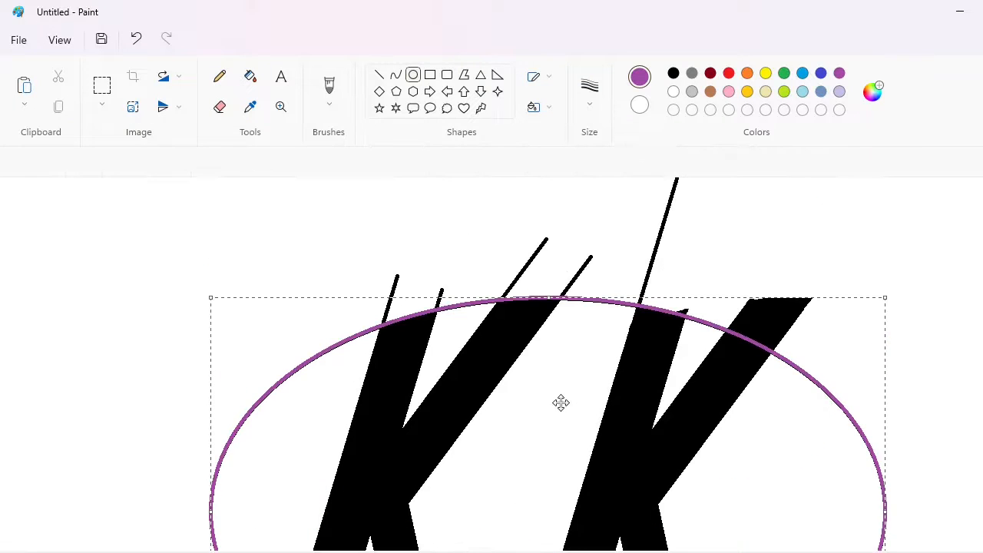
left_click(250, 76)
left_click(673, 73)
left_click(809, 224)
left_click(674, 91)
left_click(871, 405)
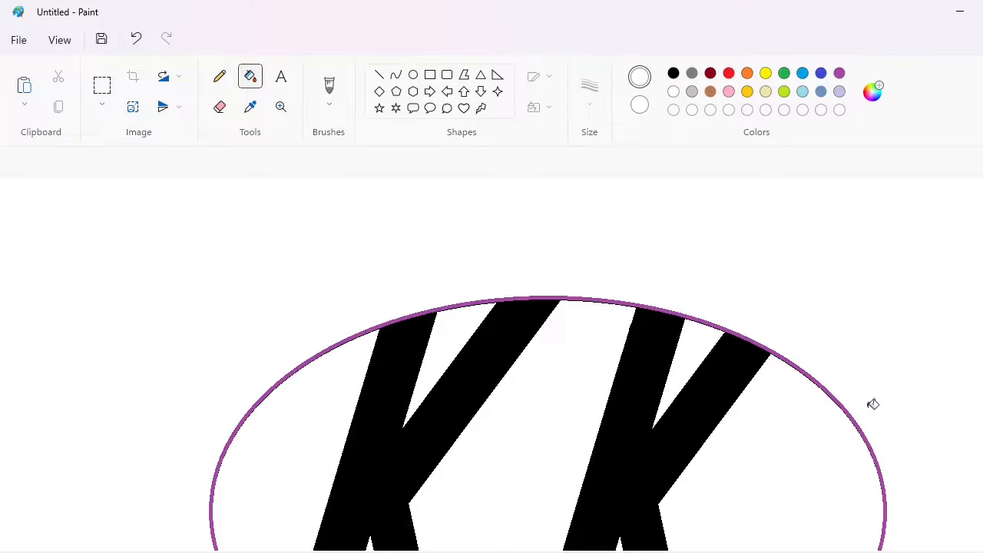
key("ctrl+z")
key("ctrl+z")
Fill the letter parts and guide lines sticking out above the purple ellipse with white.
left_click_drag(584, 552, 653, 551)
left_click(262, 83)
left_click(509, 311)
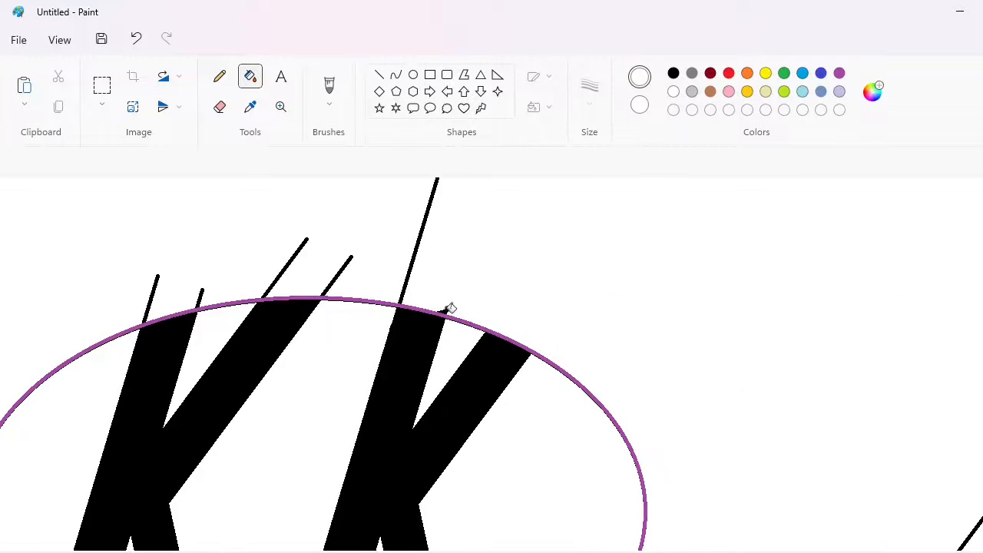
left_click(403, 290)
left_click(343, 268)
left_click(300, 253)
left_click(201, 294)
Fill the guide-line ends sticking out below the purple ellipse with white.
scroll(154, 281, "down", 8)
left_click(461, 309)
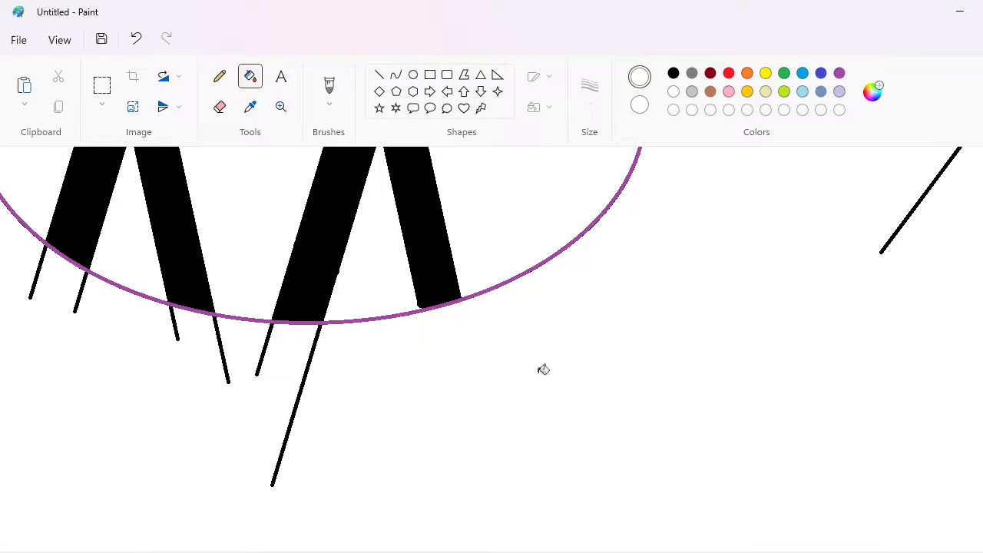
left_click(311, 357)
left_click(264, 349)
left_click(219, 342)
left_click(178, 327)
left_click(80, 292)
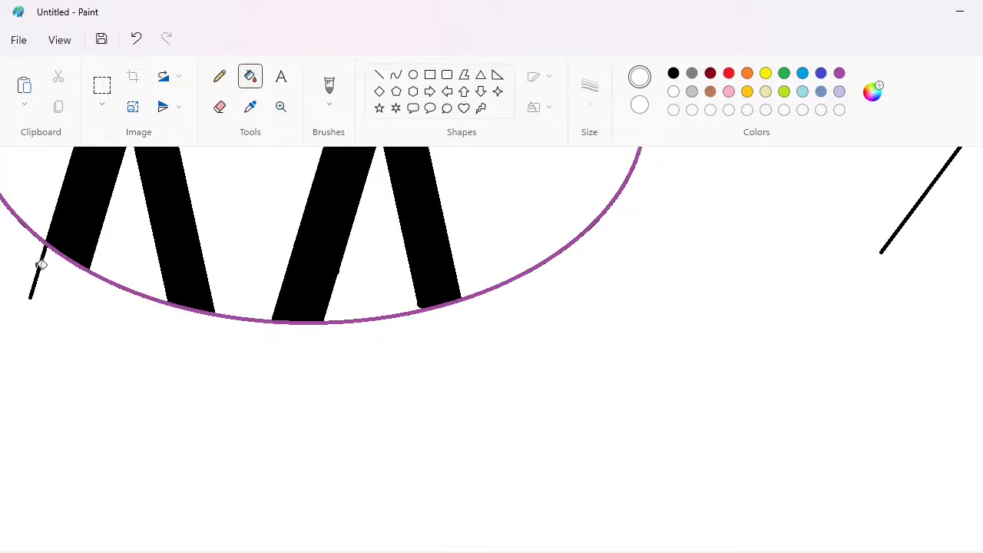
left_click(39, 261)
Copy the ellipse with the two Ks and place the copy beside the single K.
left_click_drag(538, 547, 470, 547)
scroll(660, 443, "up", 4)
scroll(728, 412, "up", 2)
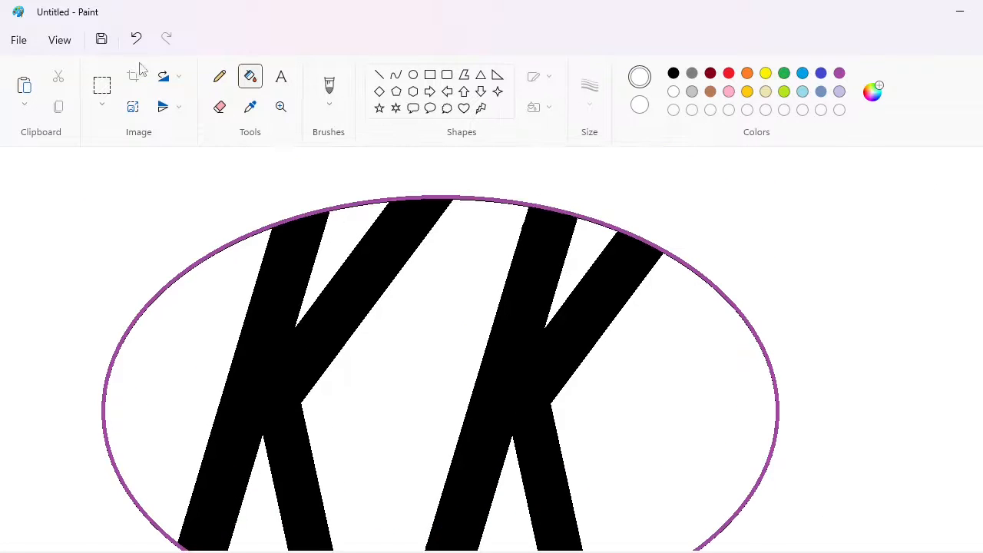
left_click(102, 86)
scroll(408, 351, "down", 1)
scroll(408, 351, "up", 2)
left_click_drag(262, 202, 733, 489)
key("ctrl+c")
scroll(935, 512, "down", 5)
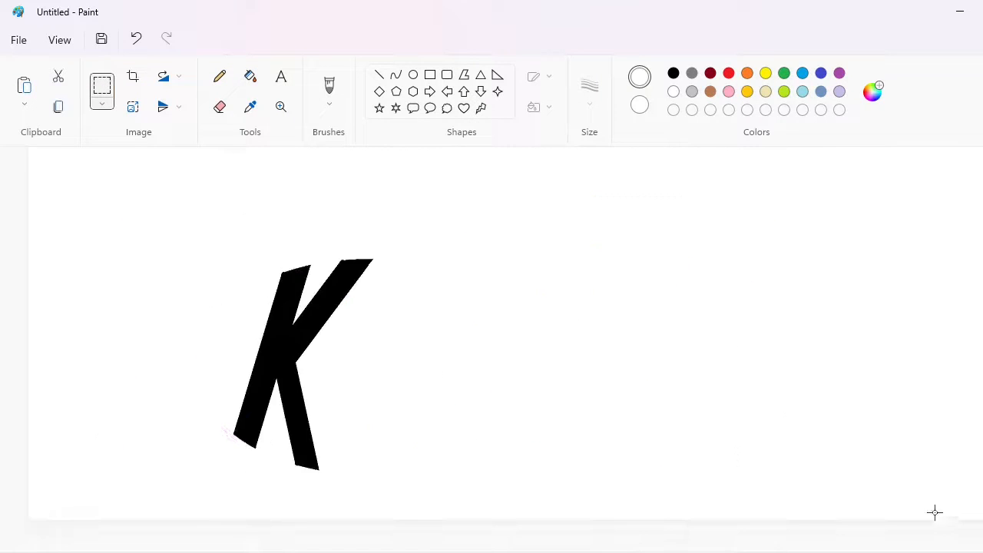
key("ctrl+v")
left_click_drag(231, 318, 558, 354)
left_click(742, 509)
Fill the original ellipse's purple outline with black.
scroll(742, 509, "up", 1)
scroll(742, 509, "up", 8)
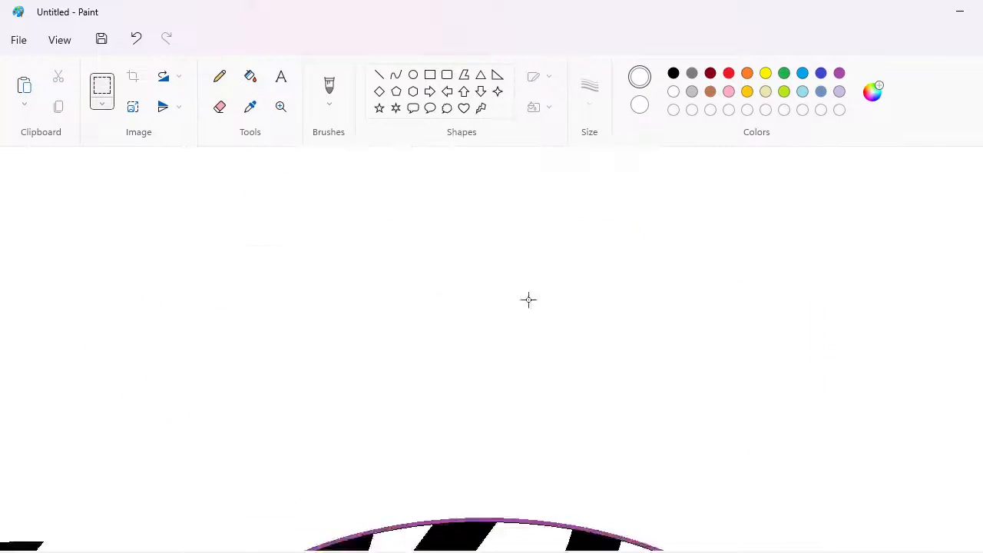
left_click(251, 76)
left_click(674, 73)
left_click(634, 223)
Draw a horizontal purple guide line across the lower legs of the Ks inside the copied ellipse.
scroll(674, 389, "down", 7)
left_click(379, 74)
left_click(840, 74)
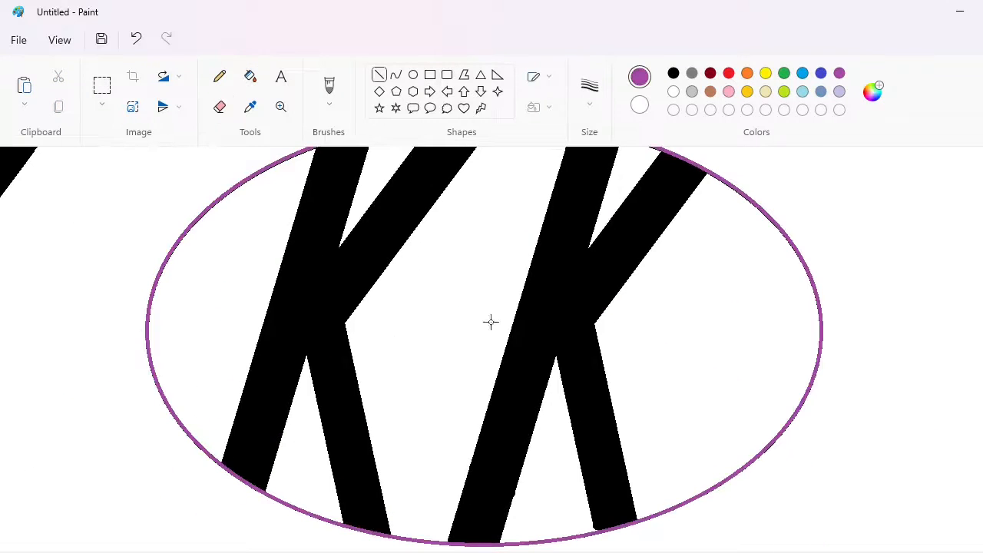
mouse_move(329, 400)
left_mouse_down()
mouse_move(789, 400)
mouse_move(767, 409)
mouse_move(766, 396)
left_mouse_up()
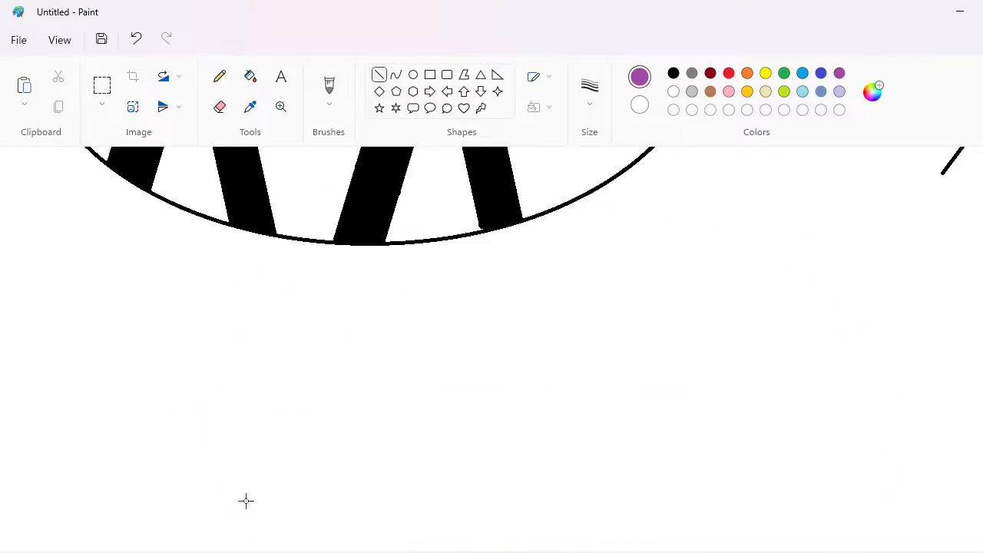
Copy the long slanted guide line beside the original ellipse and place it outside the copied ellipse, next to the second K.
scroll(246, 501, "up", 3)
scroll(246, 500, "left", 3)
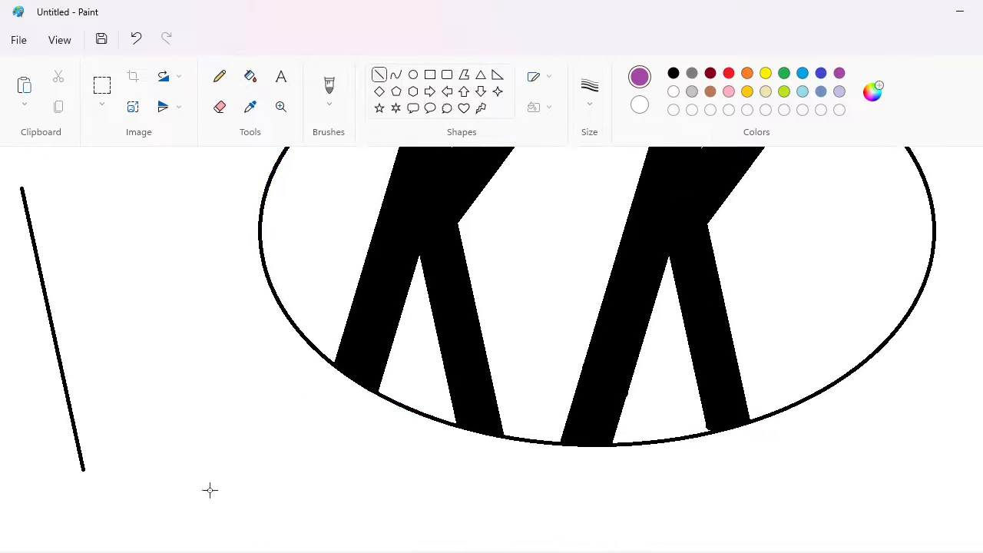
scroll(522, 500, "down", 1)
scroll(522, 500, "up", 3)
left_click(101, 90)
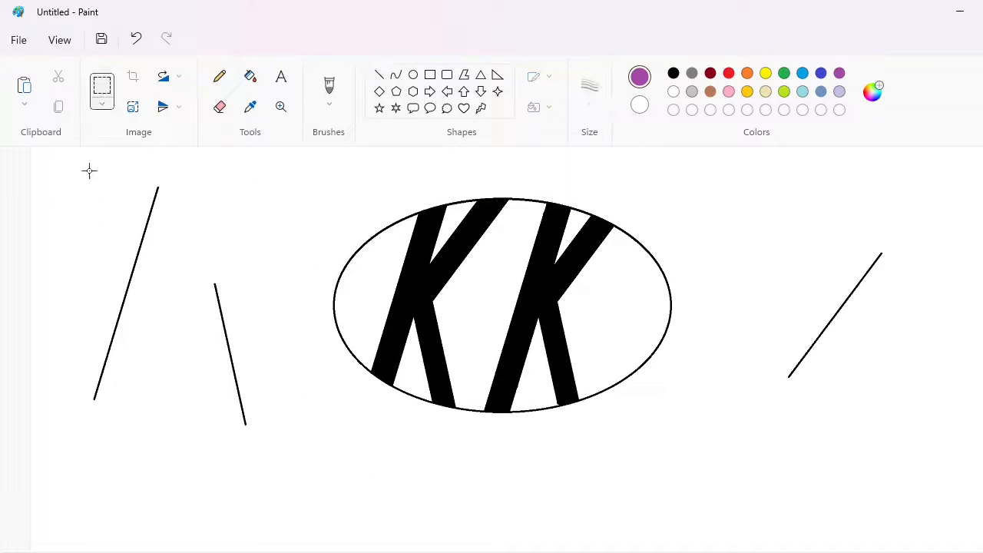
left_click_drag(104, 177, 183, 318)
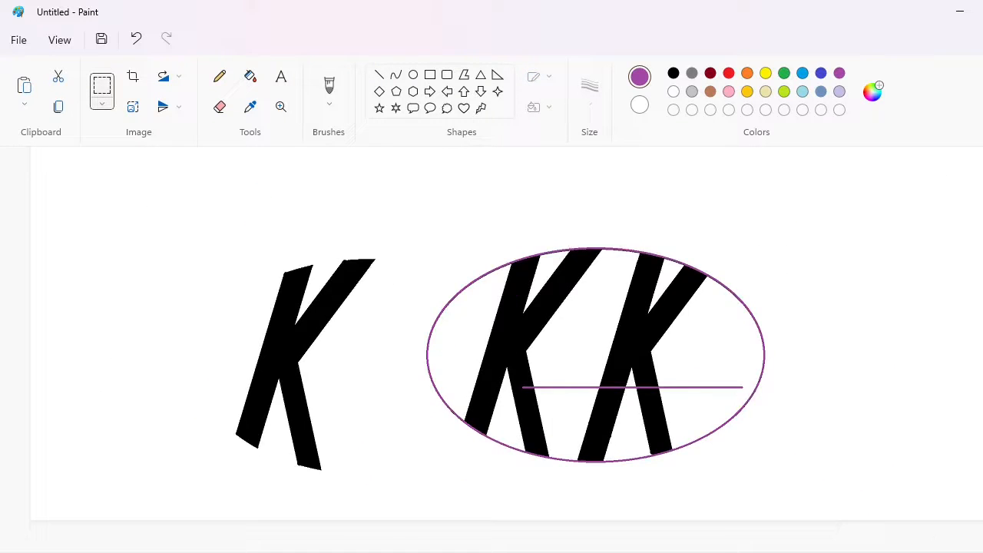
scroll(781, 523, "up", 2)
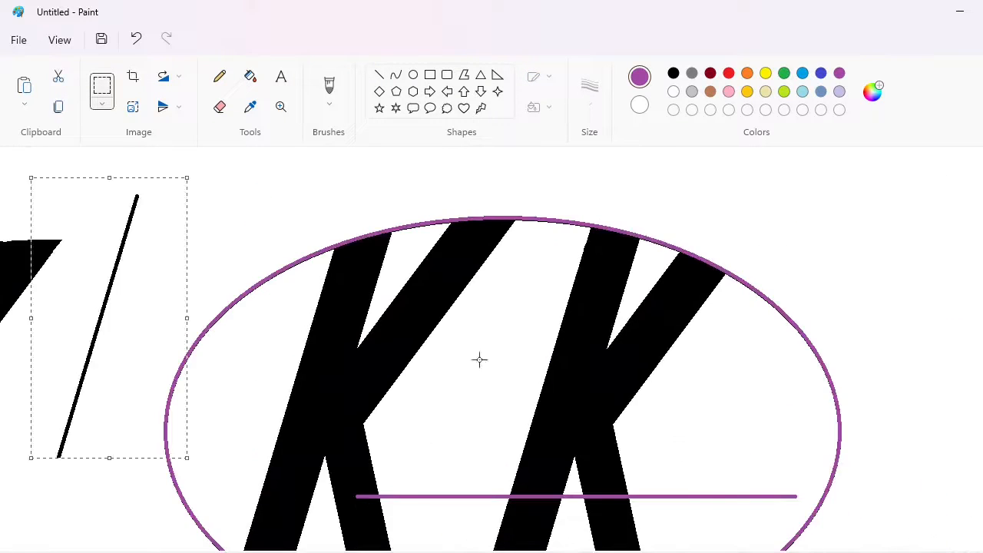
mouse_move(124, 333)
left_mouse_down()
mouse_move(465, 334)
mouse_move(465, 300)
mouse_move(941, 392)
left_mouse_up()
Copy the lower part of the slanted guide line and stand it on the purple line just after the first K.
left_click_drag(856, 384, 944, 533)
key("ctrl+c")
key("ctrl+v")
left_click_drag(69, 248, 408, 330)
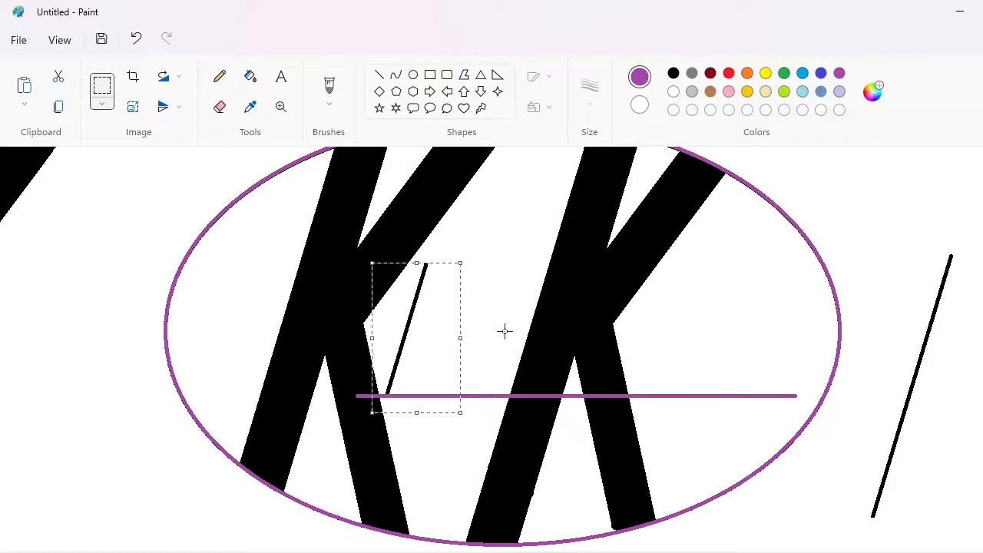
Paste a second short slanted line parallel to the first and nudge it right to set the small letter's stem width.
left_click(483, 320)
key("ctrl+v")
left_click_drag(89, 266, 445, 351)
key("Right")
key("Right")
key("Right")
key("Right")
key("Right")
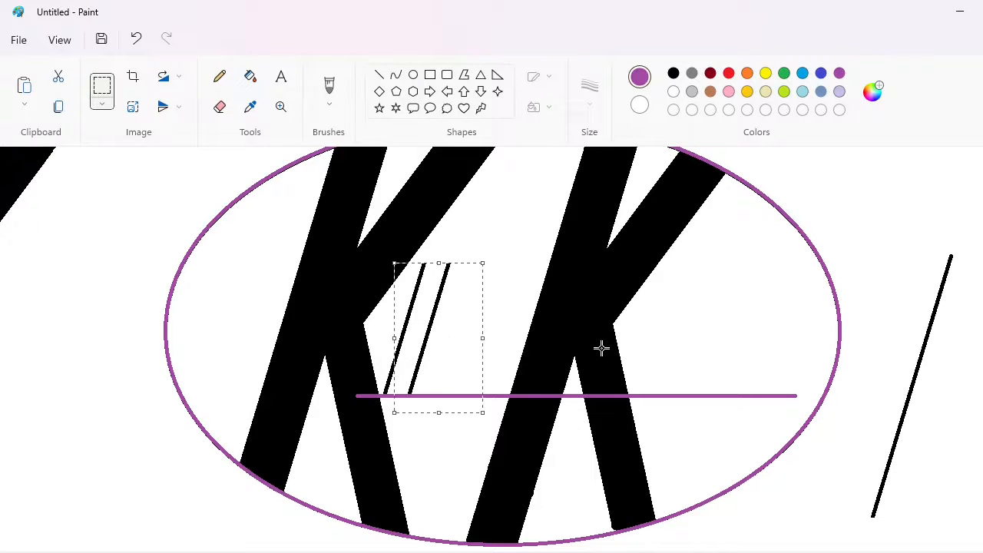
left_click(603, 348)
Close both ends of the two short slanted lines with black lines and fill the stem black.
left_click(379, 74)
left_click(673, 72)
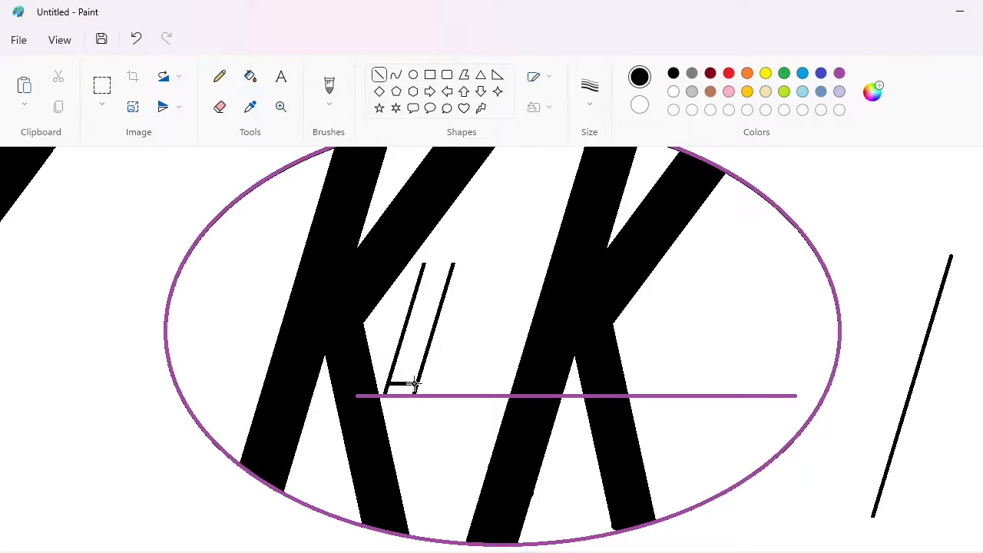
left_click(250, 76)
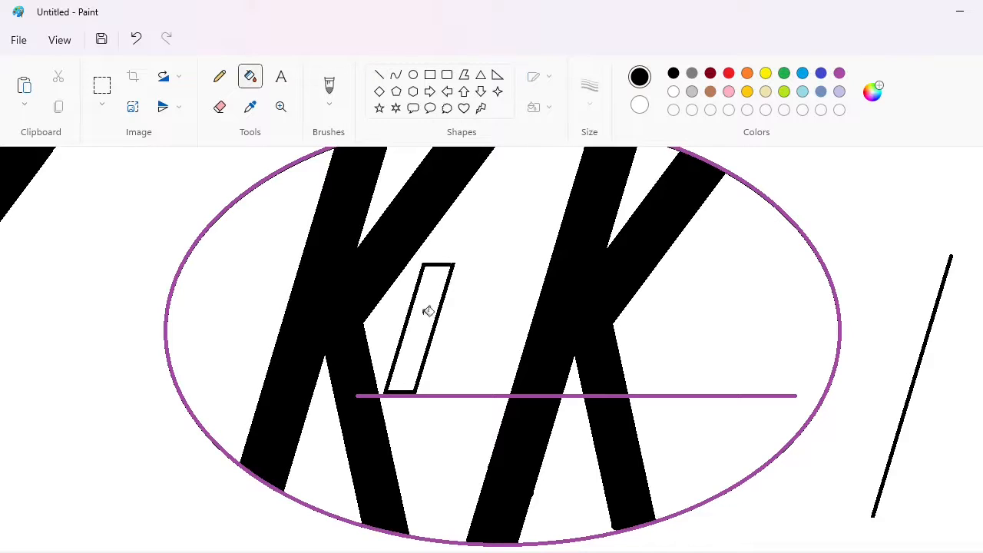
left_click(426, 310)
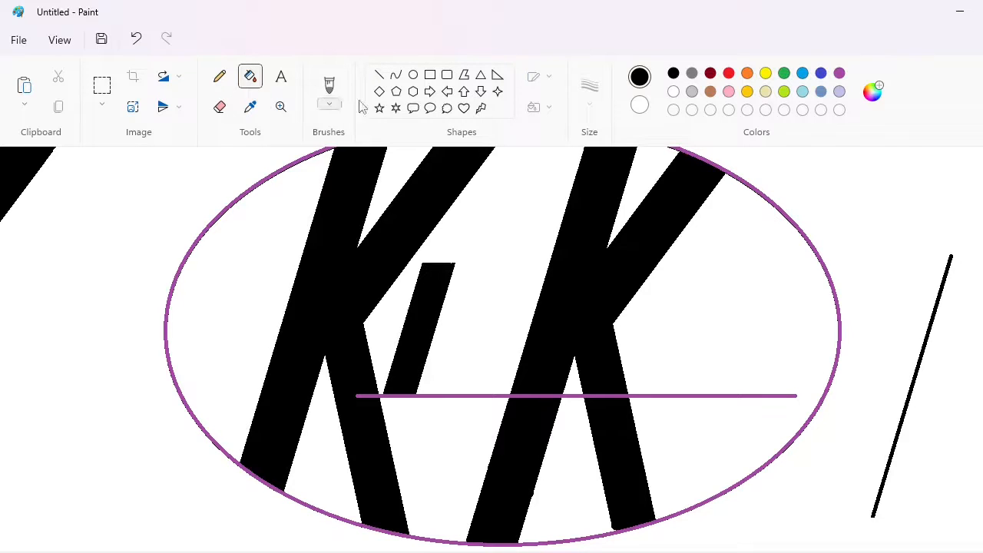
Shorten the small stem by cutting off its top with a white horizontal line and filling the severed piece white.
left_click(411, 78)
left_click(379, 75)
left_click(673, 93)
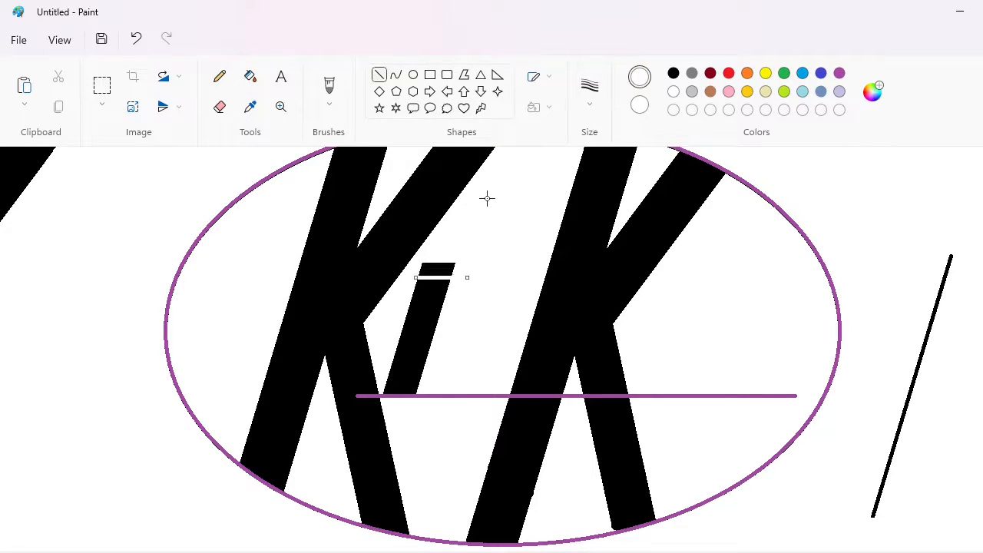
left_click(249, 76)
left_click(438, 266)
Draw a small black circle above the shortened stem and fill it black as the dot of the i.
left_click(412, 75)
left_click(673, 73)
mouse_move(472, 224)
left_mouse_down()
mouse_move(503, 258)
mouse_move(446, 255)
mouse_move(459, 256)
mouse_move(458, 273)
left_mouse_up()
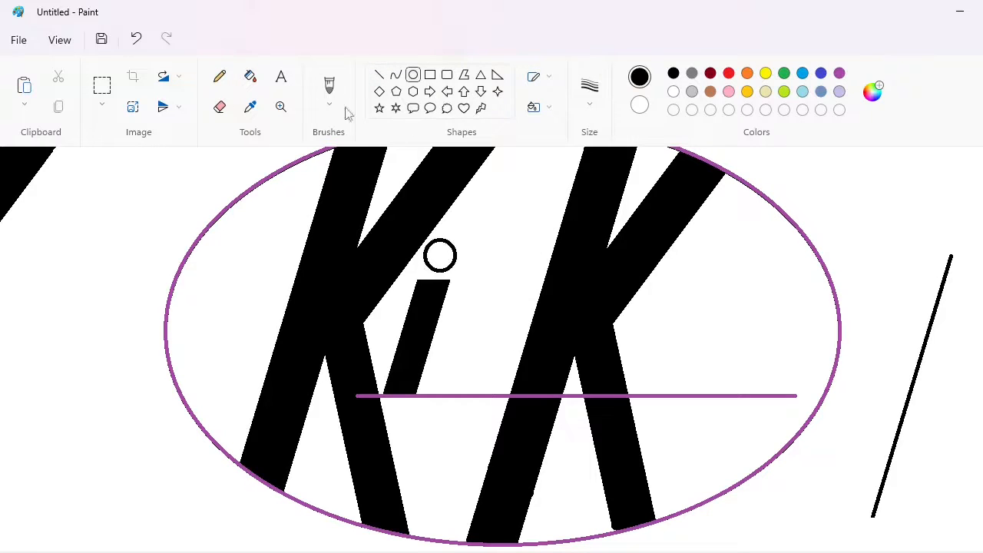
left_click(250, 76)
left_click(448, 251)
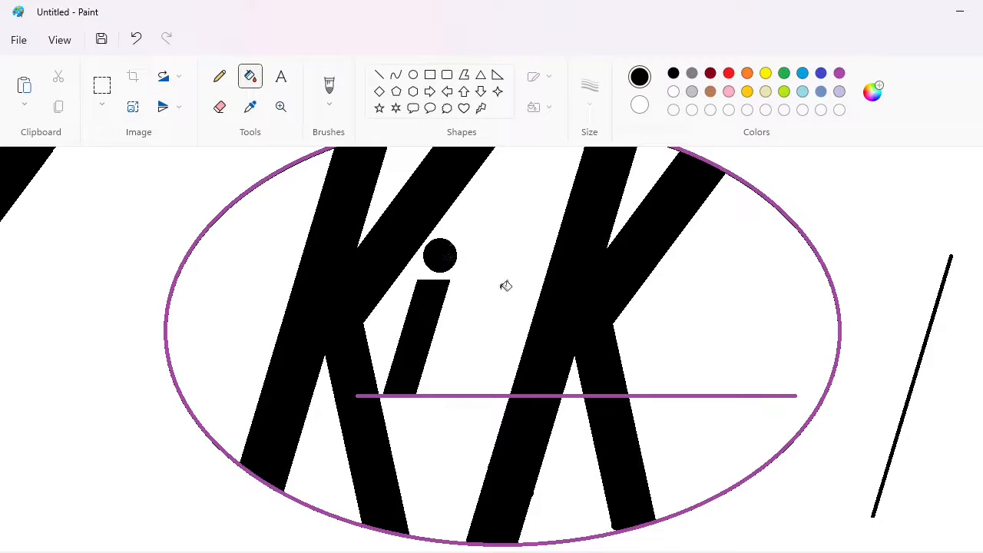
Copy the small i and place the copy in the empty area outside the ellipse, beside the first K.
left_click(103, 91)
left_click_drag(369, 252, 480, 409)
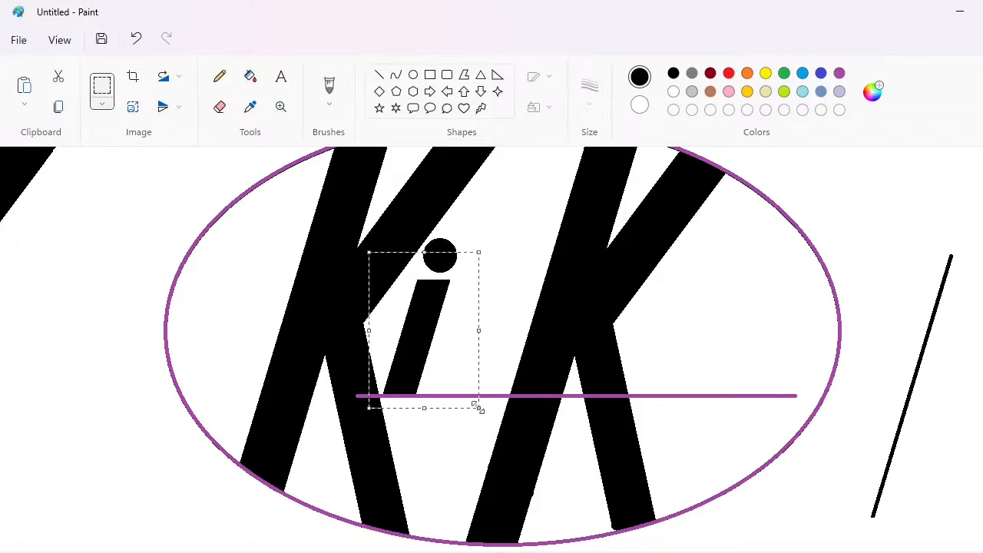
key("ctrl+c")
key("ctrl+v")
left_click_drag(61, 208, 89, 364)
Fill the copied dot, K fragments and purple line remnants around the copied stem with white.
left_click(251, 109)
left_click(126, 284)
left_click(107, 309)
left_click(45, 321)
left_click(107, 447)
Copy the cleaned stem and place it slightly raised beside the i, before the second K.
left_click(103, 90)
left_click_drag(37, 289, 138, 494)
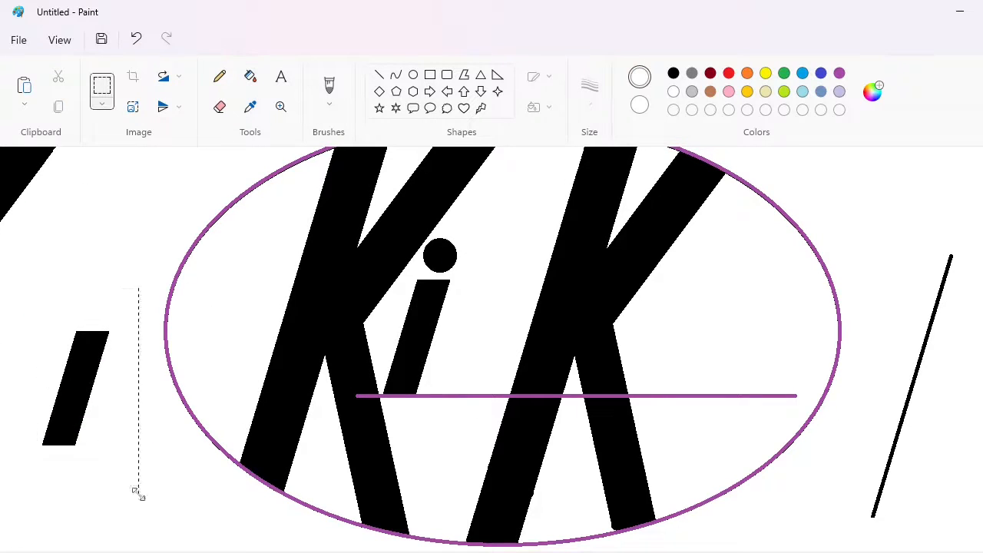
key("ctrl+c")
key("ctrl+v")
left_click_drag(87, 285, 495, 314)
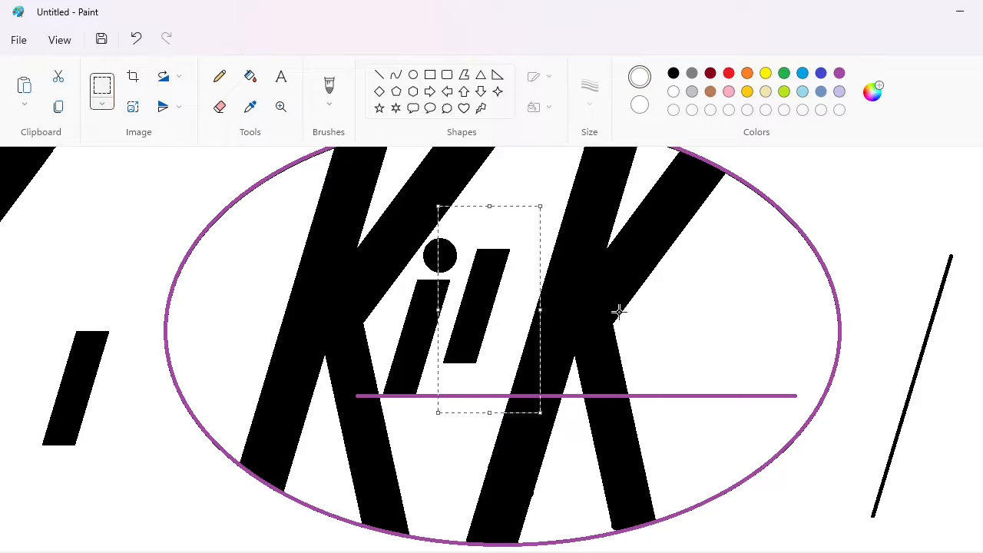
left_click(618, 311)
Draw a black curve from the second stem's lower end down to the purple line as the hook's outer edge.
left_click(396, 75)
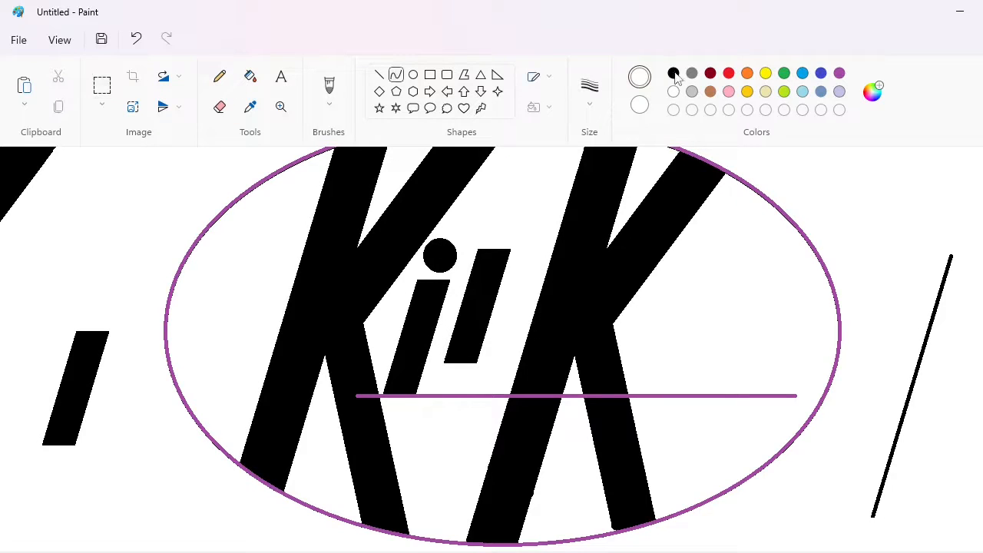
left_click(673, 73)
mouse_move(445, 363)
left_mouse_down()
mouse_move(506, 363)
mouse_move(429, 400)
mouse_move(492, 406)
left_mouse_up()
key("ctrl+z")
mouse_move(445, 363)
left_mouse_down()
mouse_move(502, 363)
mouse_move(435, 387)
mouse_move(486, 398)
left_mouse_up()
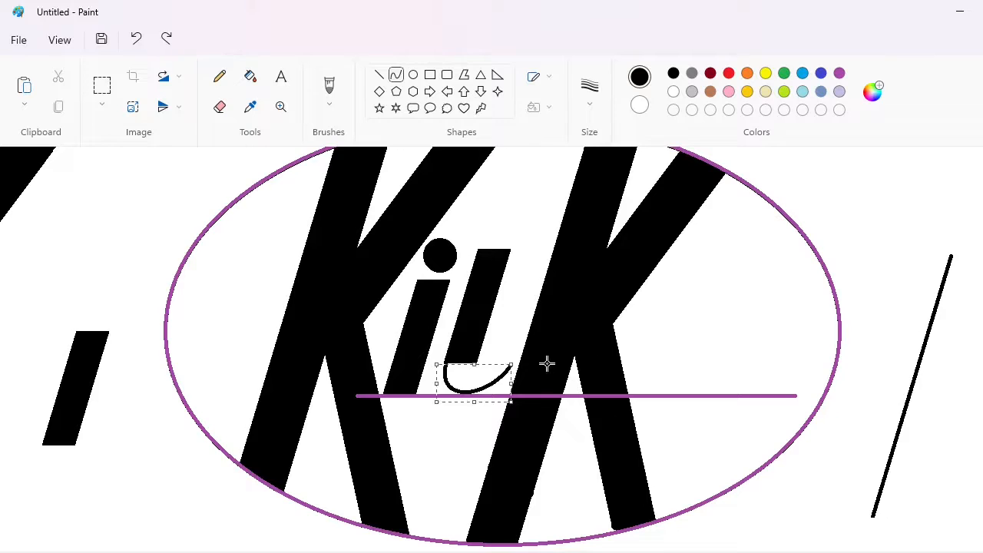
left_click(482, 343)
Draw the inner curve of the hook under the second stem and fill the hook black.
left_click_drag(476, 364, 480, 372)
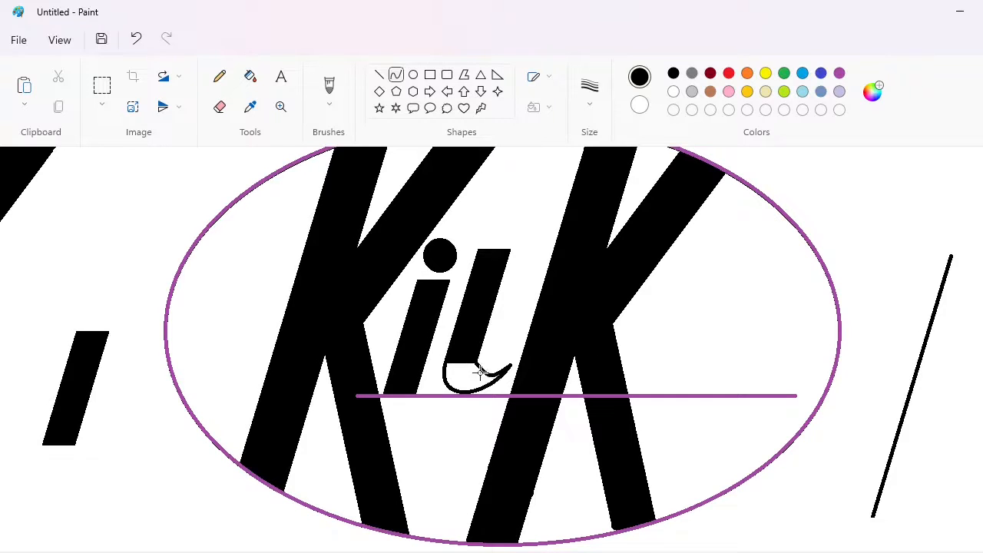
left_click(249, 76)
left_click(465, 376)
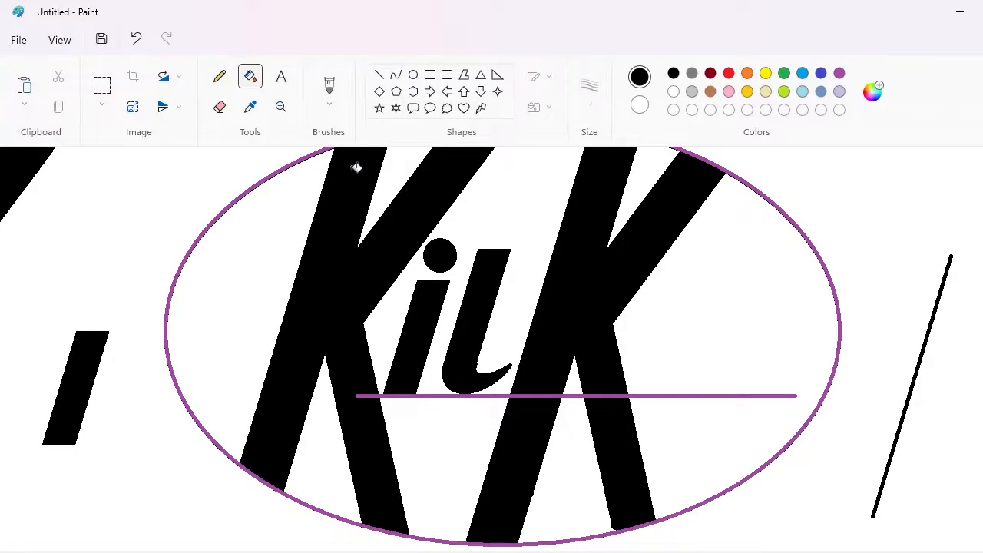
Copy the upper end of the long slanted guide line and place it as an extension of the hooked stem's right edge.
left_click(219, 76)
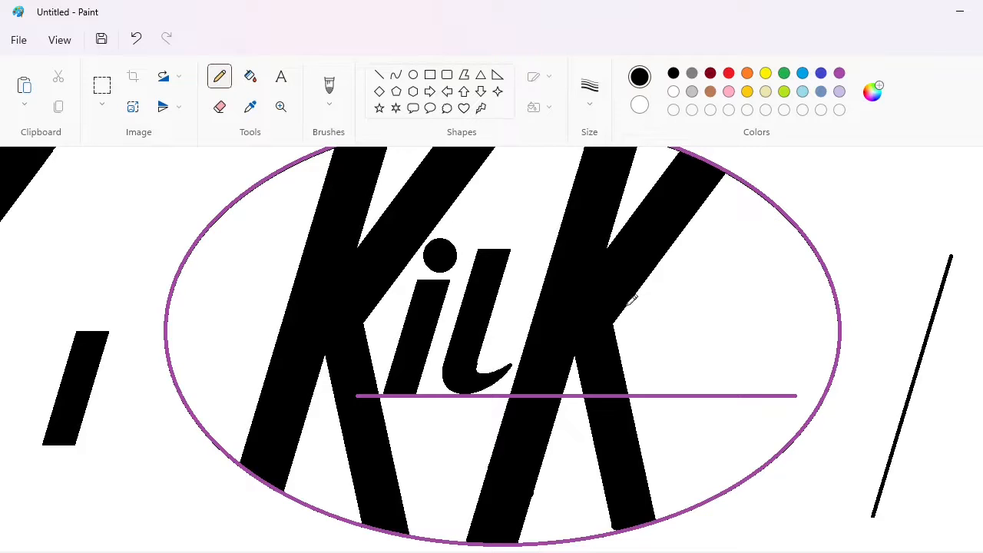
left_click(380, 75)
left_click(102, 85)
left_click_drag(935, 234, 982, 322)
key("ctrl+c")
key("ctrl+v")
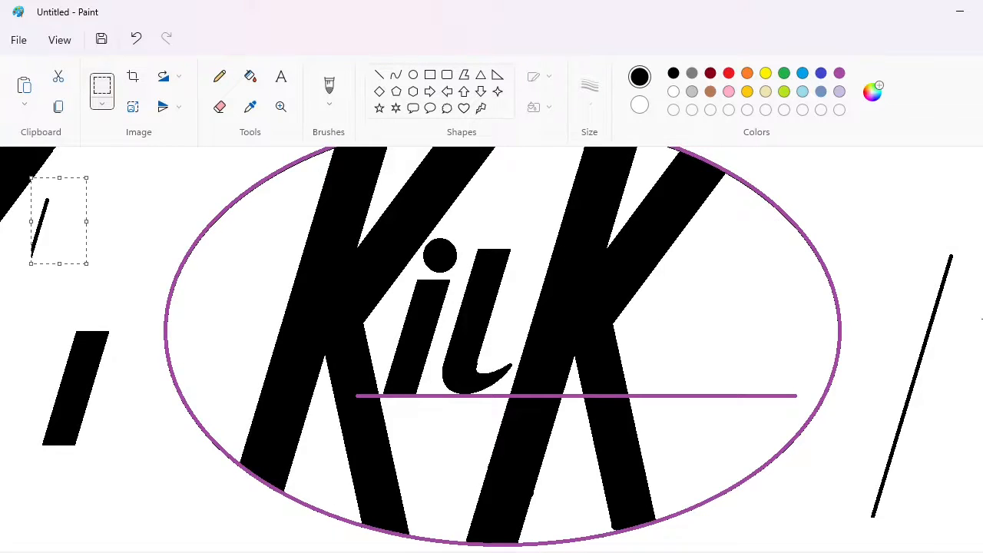
left_click_drag(58, 221, 529, 237)
left_click(746, 259)
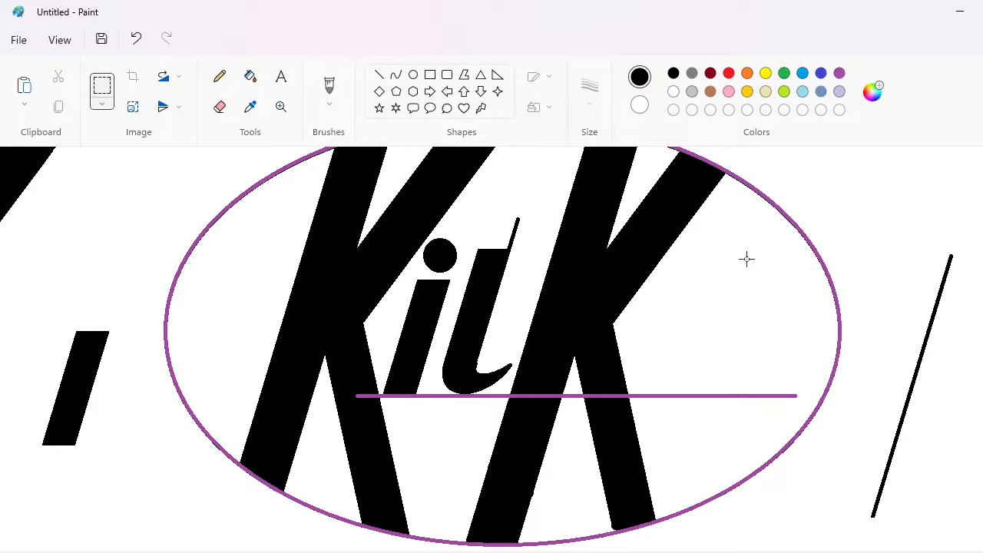
Close the extension above the hooked stem with black lines and fill it black.
left_click(379, 75)
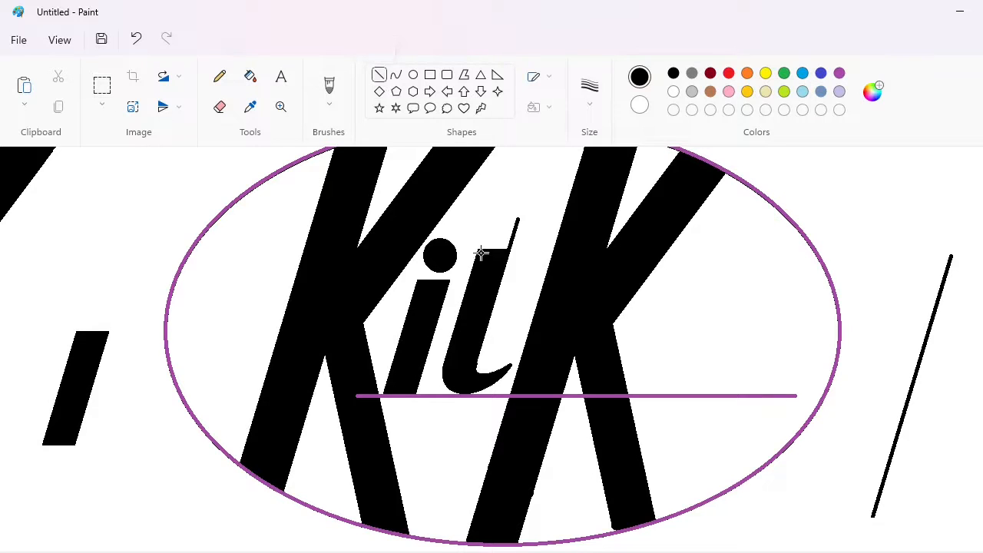
mouse_move(483, 252)
left_mouse_down()
mouse_move(488, 202)
mouse_move(538, 221)
left_mouse_up()
left_click(249, 76)
left_click(499, 222)
key("ctrl+z")
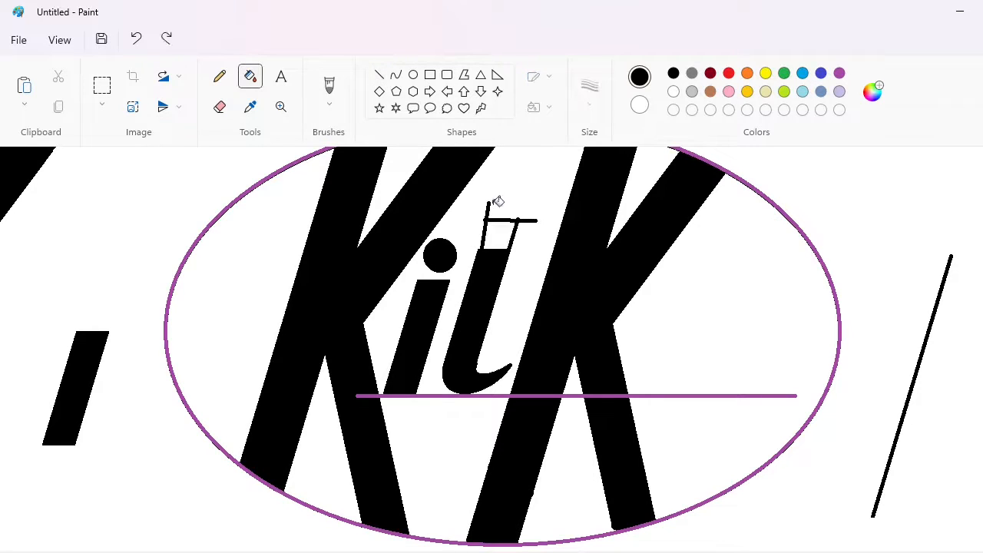
key("ctrl+z")
key("ctrl+y")
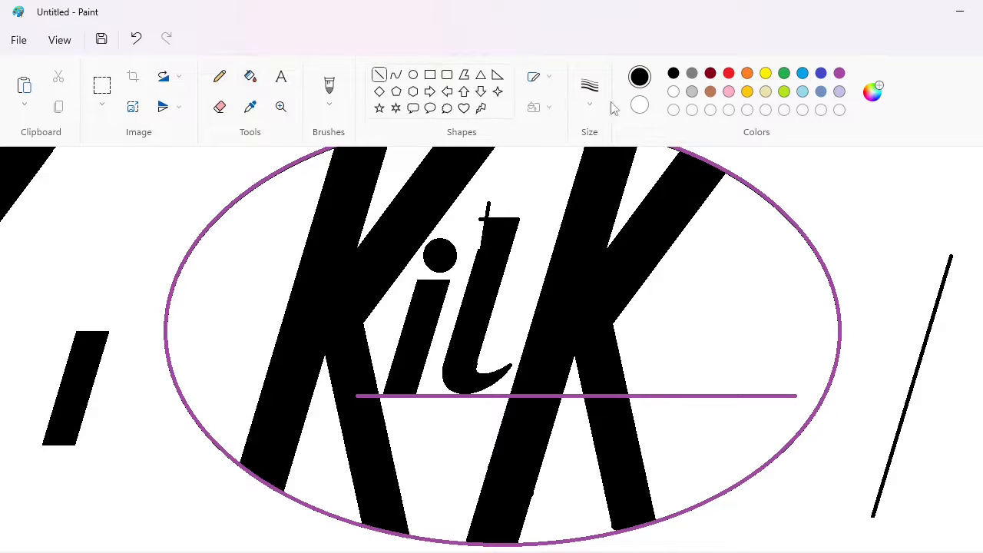
Trim the hooked stem's top diagonally with white lines and fill the cut-off pieces white.
left_click(674, 91)
mouse_move(520, 219)
left_mouse_down()
mouse_move(469, 258)
mouse_move(456, 284)
left_mouse_up()
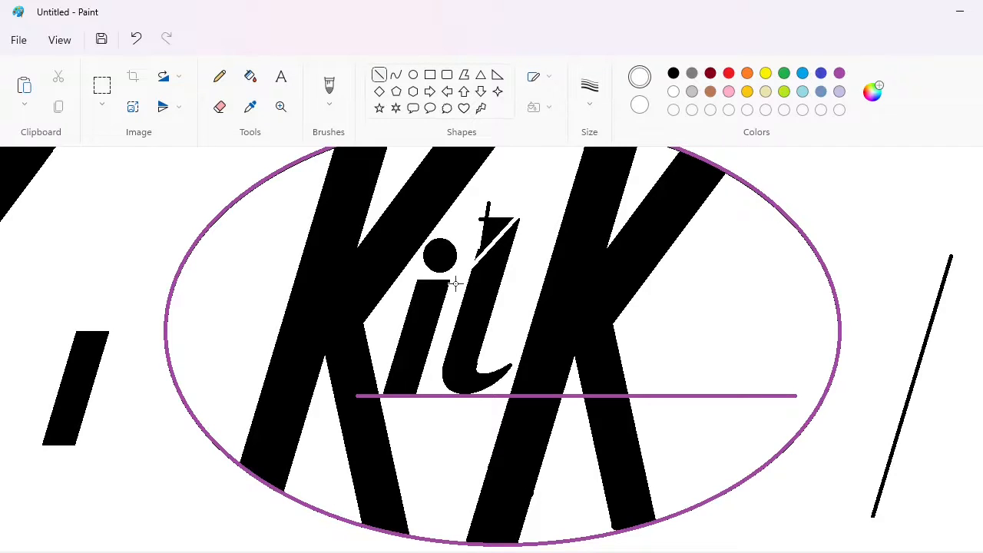
left_click_drag(524, 211, 530, 235)
left_click(251, 76)
left_click(498, 232)
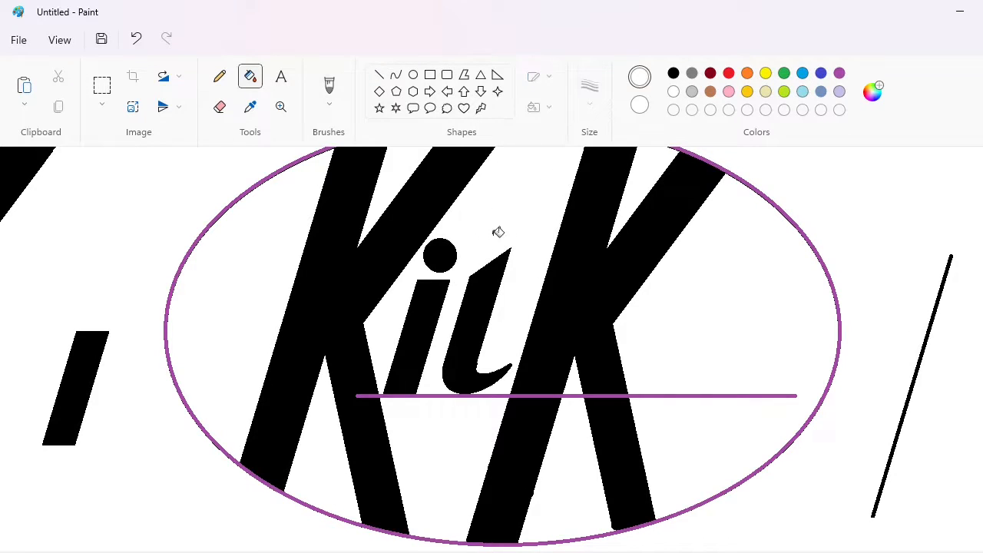
Draw a small black rectangle, place it against the right edge of the hooked stem as the t's crossbar, and fill it black.
left_click(429, 74)
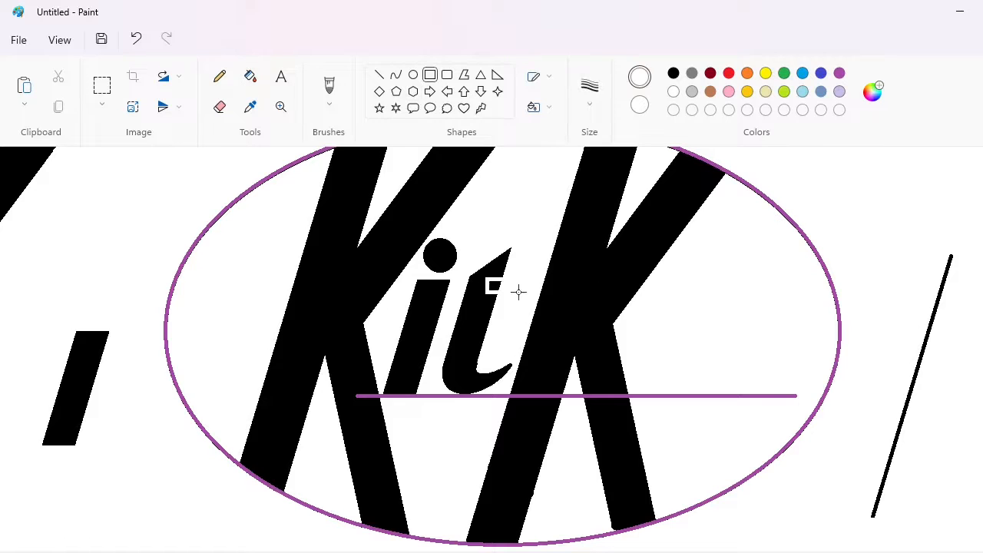
left_click_drag(518, 291, 525, 293)
key("Left")
key("Left")
key("Left")
key("Left")
key("Left")
key("Left")
key("Left")
key("Left")
key("Left")
key("Left")
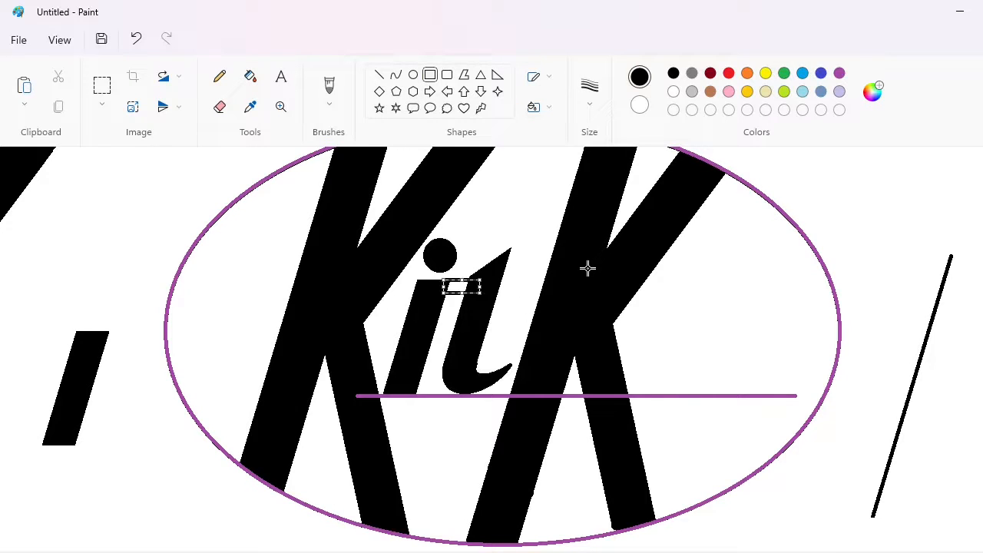
key("Up")
key("Right")
key("Right")
key("Right")
key("Right")
key("Right")
key("Right")
key("Right")
key("Right")
key("Right")
key("Right")
key("Right")
key("Right")
key("Right")
key("Right")
key("Right")
left_click(528, 271)
left_click(250, 76)
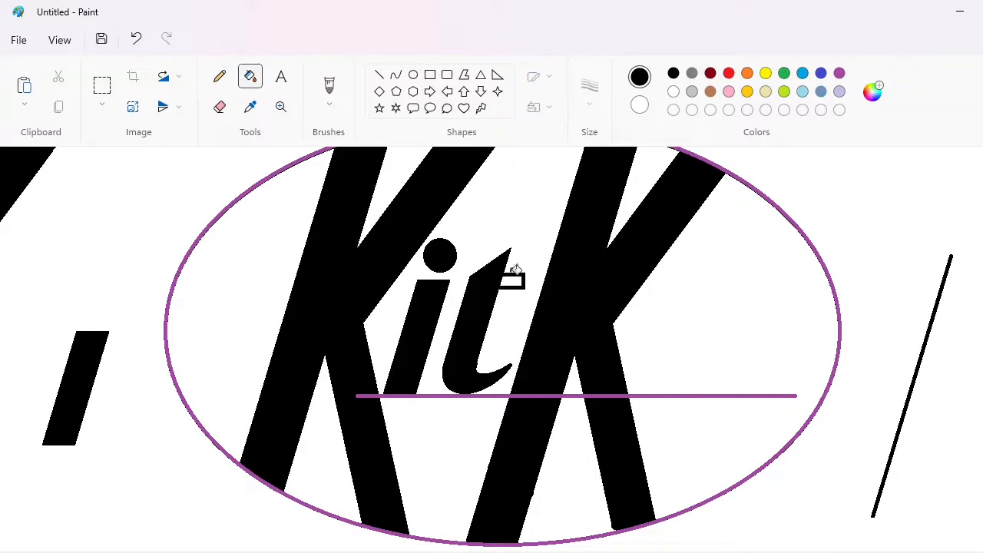
left_click(513, 282)
Slant the right end of the t's crossbar with a white line and draw a short purple line along its lower edge.
left_click(380, 74)
left_click(673, 92)
left_click_drag(513, 311, 526, 268)
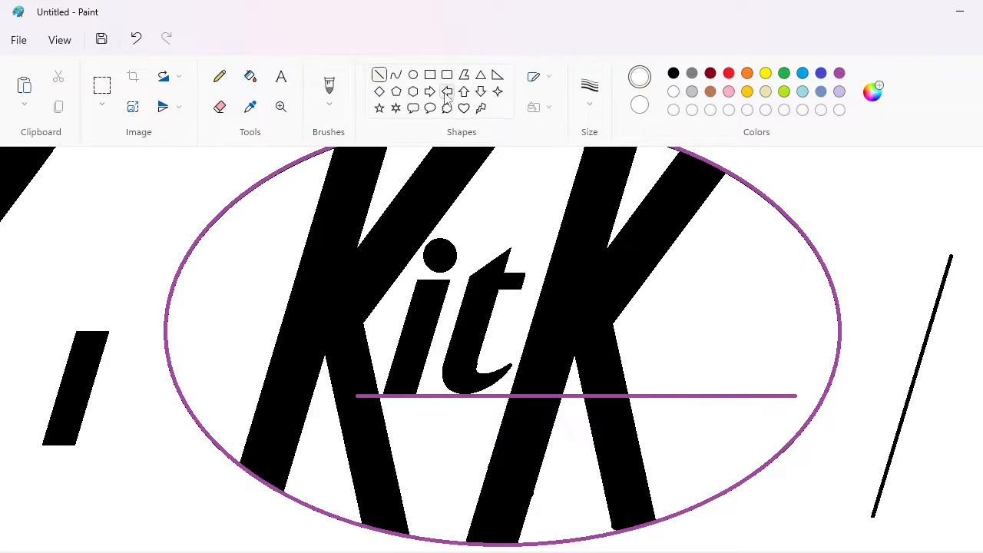
left_click(840, 73)
left_click_drag(517, 279, 523, 283)
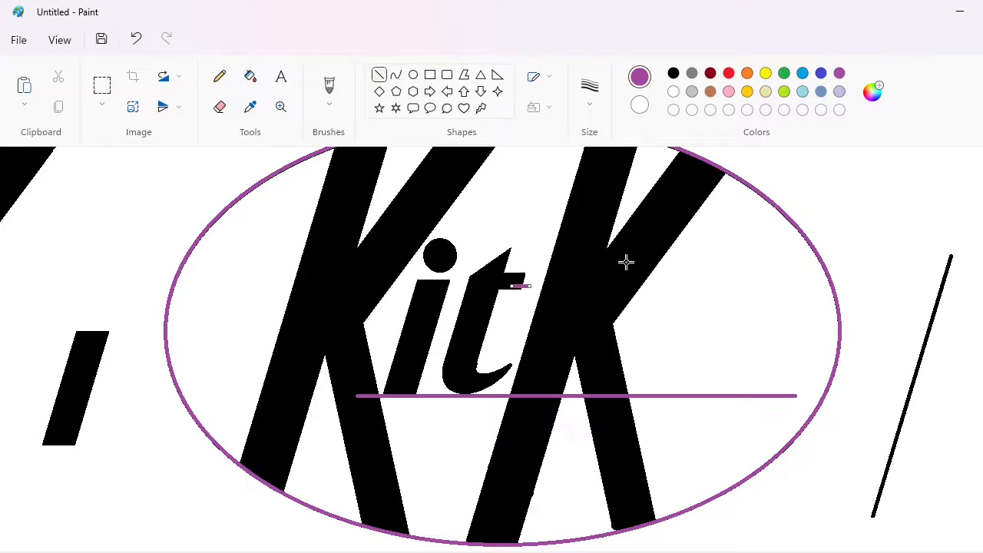
left_click(250, 76)
Draw a diagonal black line for the pointed left arm of the t, shift it against the stem's top, and fill the arm black.
left_click(378, 74)
left_click_drag(469, 273, 504, 250)
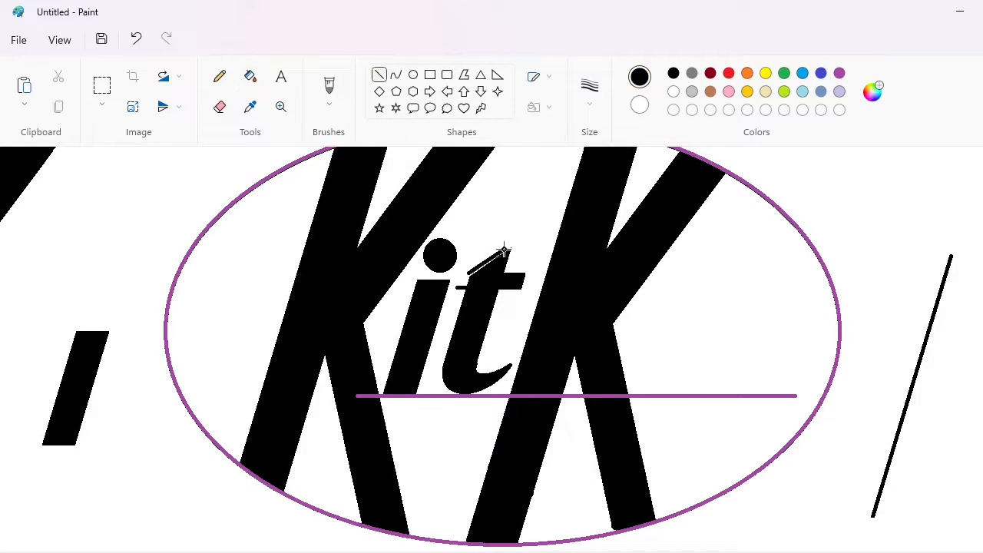
key("Left")
key("Left")
key("Left")
key("Left")
key("Left")
key("Left")
key("Left")
key("Left")
key("Left")
key("Left")
key("Left")
key("Left")
key("Left")
key("Down")
key("Down")
key("Down")
key("Down")
key("Down")
key("Down")
key("Down")
key("Down")
key("Down")
key("Down")
key("Down")
key("Down")
left_click(220, 76)
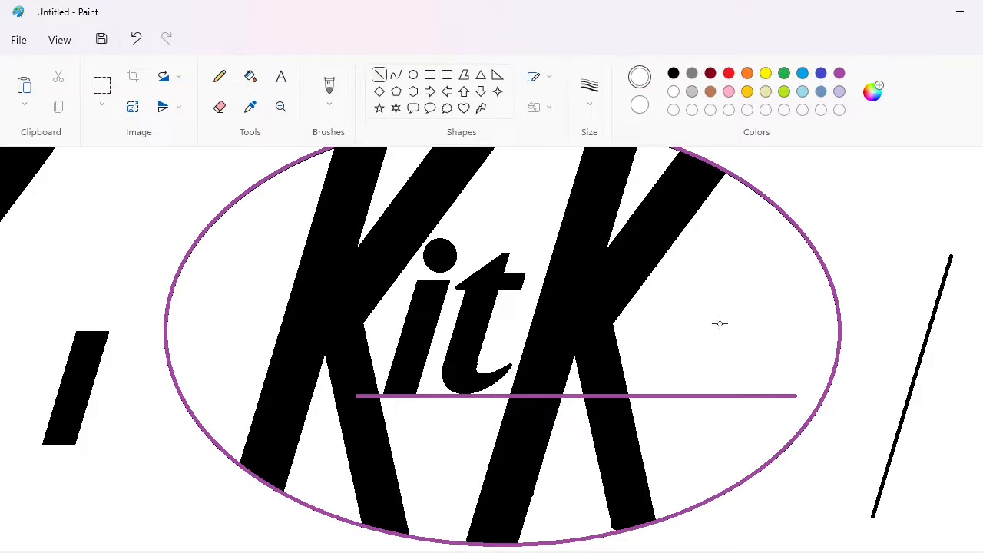
Draw a black circle outline on the baseline beside the second K as the bowl of the a.
left_click(413, 75)
left_click(674, 73)
left_click_drag(679, 349, 656, 367)
Copy the upper end of the long slanted guide line and place two parallel copies beside the circle as the a's stem edges.
key("ctrl+a")
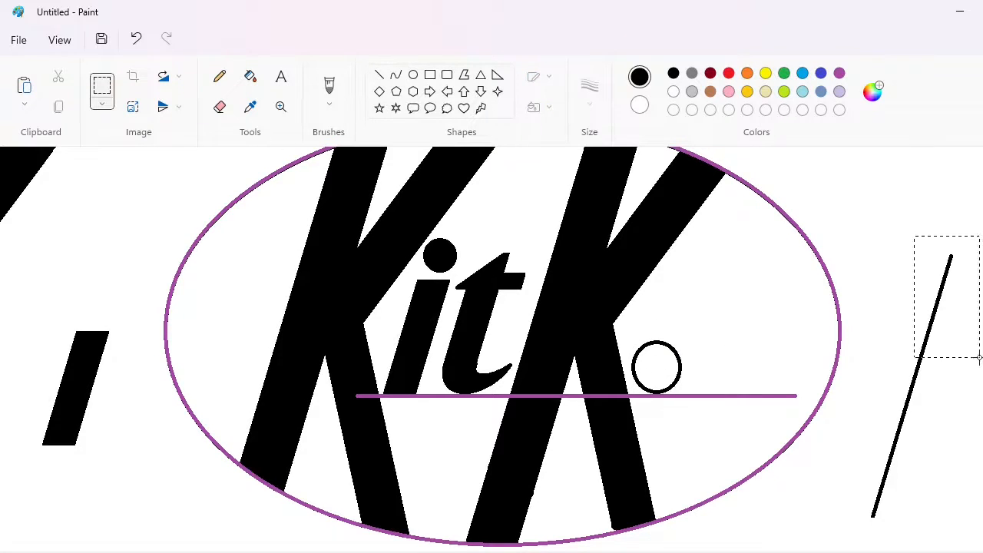
key("ctrl+v")
left_click_drag(70, 224, 686, 313)
key("ctrl+v")
left_click_drag(50, 246, 717, 320)
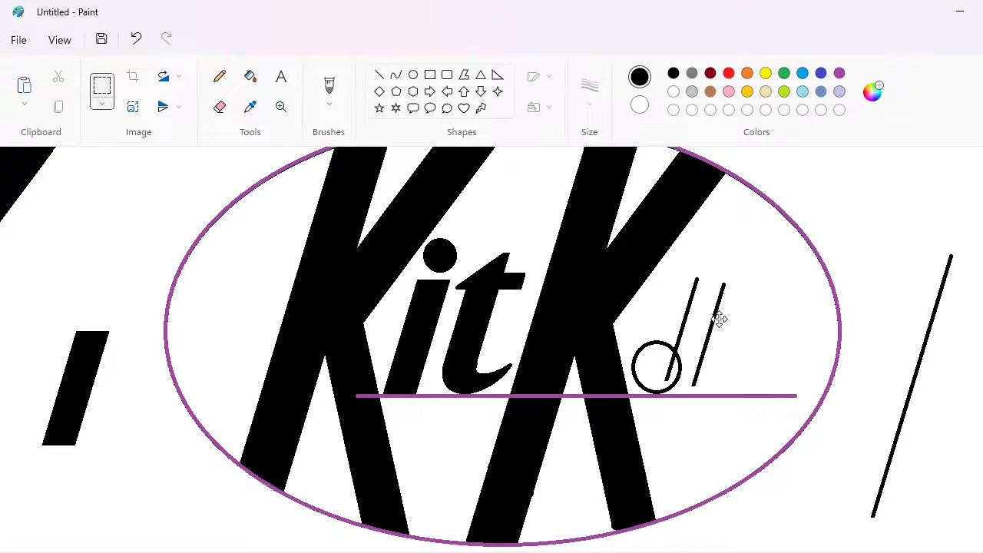
left_click(795, 328)
Draw purple inner and outer curves over the two stem lines to form the top arch of the a.
left_click(839, 74)
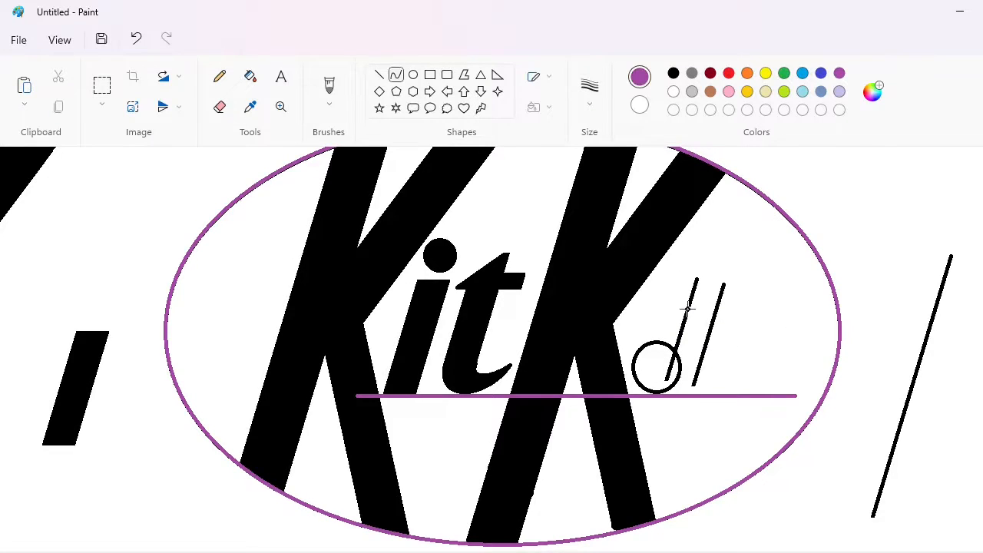
left_click_drag(638, 307, 664, 284)
mouse_move(725, 290)
left_mouse_down()
mouse_move(649, 285)
mouse_move(730, 270)
mouse_move(673, 251)
left_mouse_up()
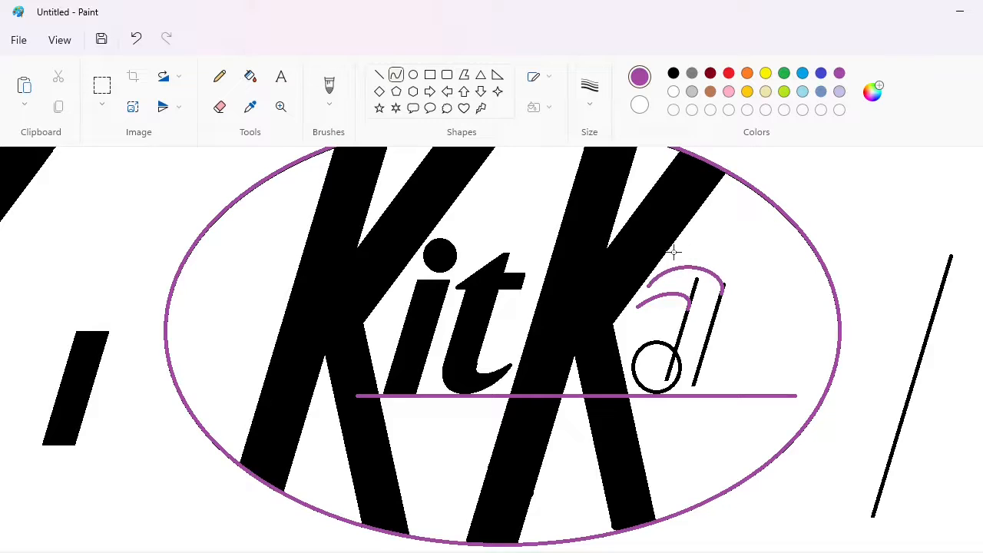
Close the arch's left tip, join it to the bowl, and outline the a's tail with purple lines and curves.
left_click(378, 74)
left_click(395, 75)
left_click_drag(640, 349, 686, 311)
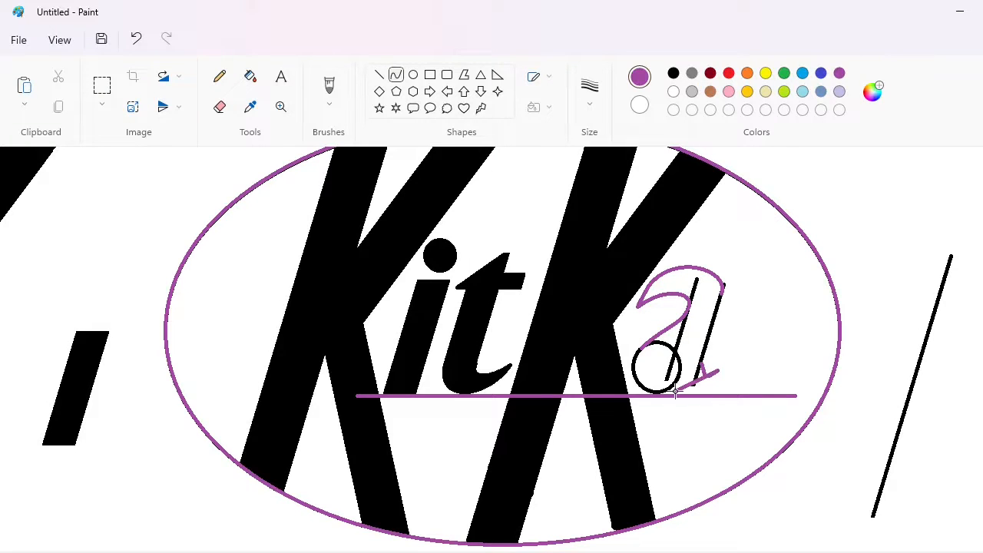
left_click_drag(675, 391, 682, 397)
Recolour the purple upper outline of the a black and undo the last fill at the tail.
left_click(250, 76)
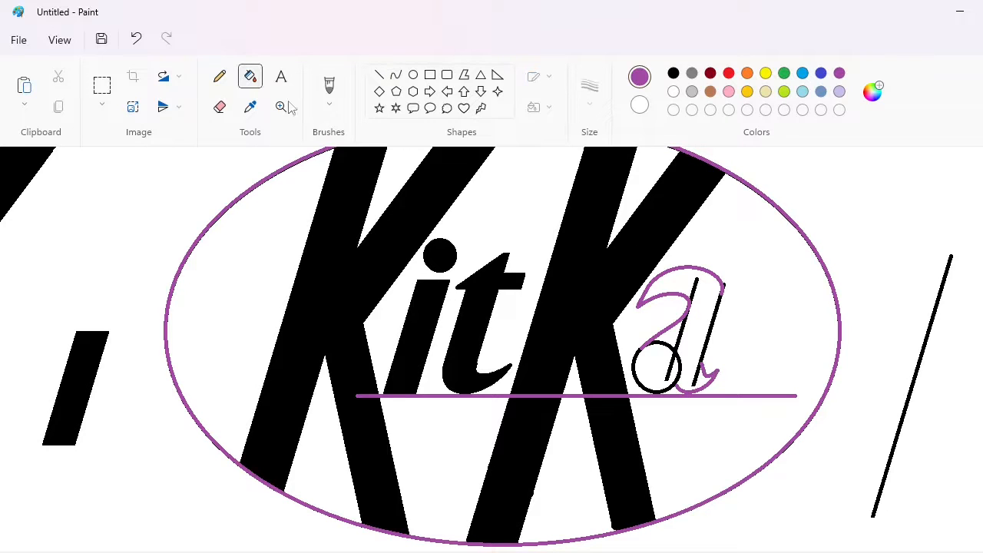
left_click(674, 74)
left_click(673, 92)
left_click(673, 74)
left_click(723, 289)
left_click(707, 375)
key("ctrl+z")
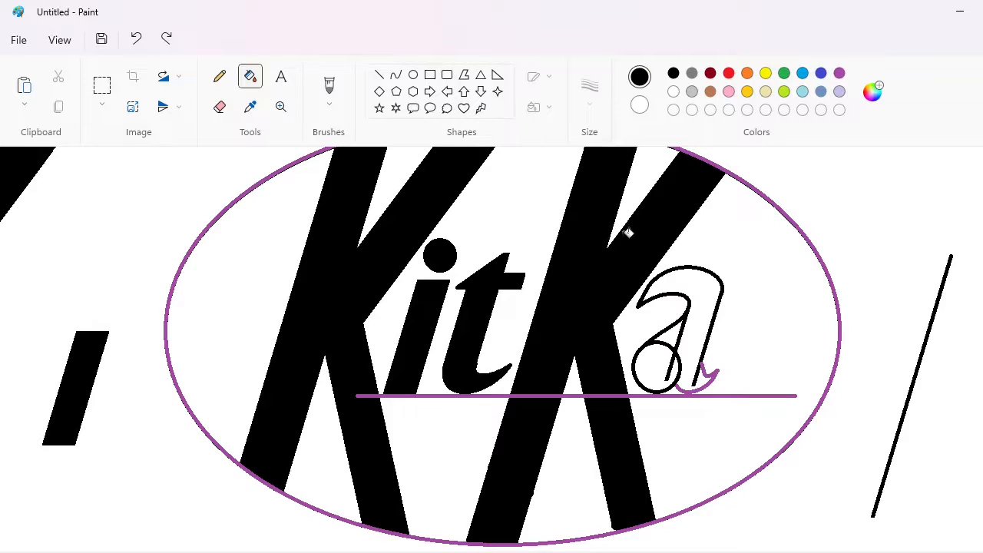
Fill the baseline segment under the a blue and recolour the a's tail outline black.
left_click(821, 73)
left_click(673, 397)
left_click(674, 74)
Fill the enclosed areas of the a's stem, arch and bowl black.
left_click(676, 371)
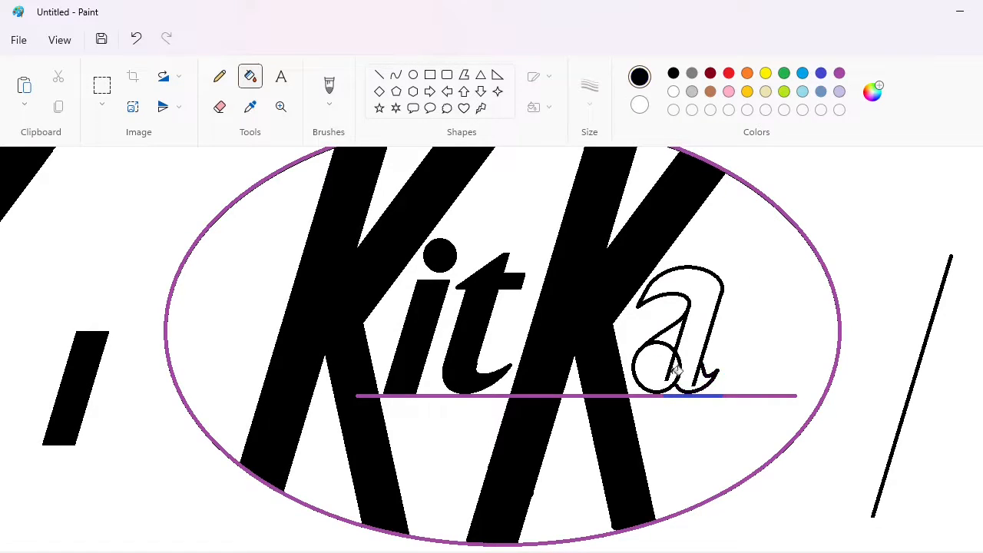
left_click(691, 318)
left_click(657, 369)
Touch up the edges of the a with the Pencil and cut off the pointed left tip of its arch in white.
left_click(219, 76)
left_click(590, 86)
left_click(582, 202)
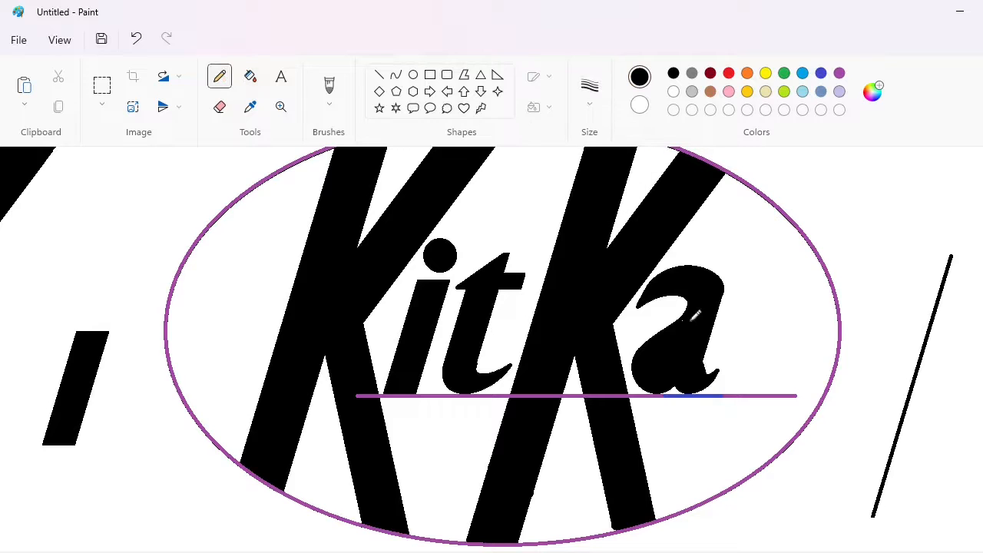
left_click(379, 74)
left_click(219, 76)
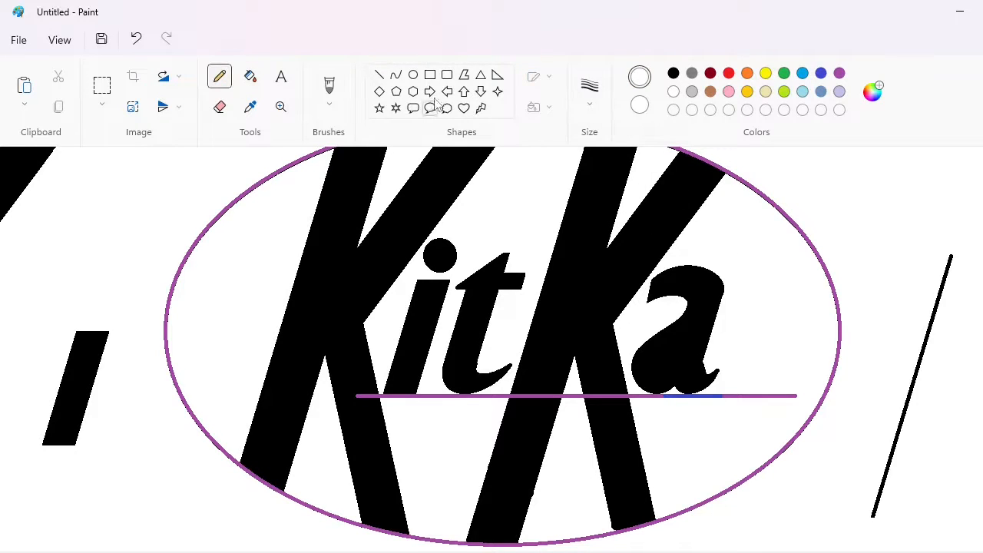
Draw a small purple circle outline and move it outside the ellipse's upper right edge.
left_click(413, 75)
left_click(840, 73)
left_click_drag(750, 271, 787, 311)
mouse_move(768, 290)
left_mouse_down()
mouse_move(702, 293)
mouse_move(842, 206)
left_mouse_up()
left_click(768, 198)
Cut the small purple circle with white lines and fill its lower left part white to leave only an arc.
left_click(380, 74)
left_click(674, 91)
left_click(250, 76)
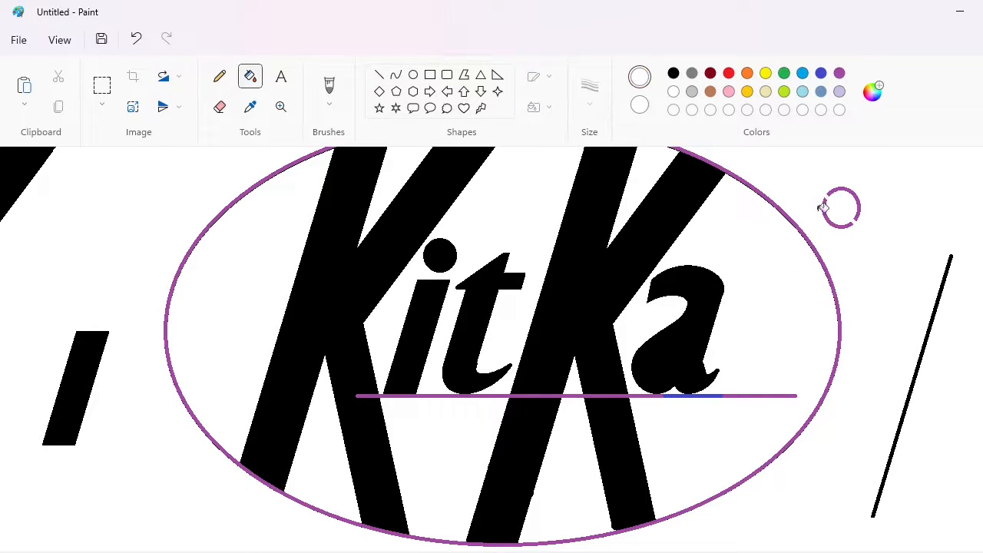
left_click(824, 208)
Copy the purple arc and align the copy with the upper right shoulder of the a.
left_click(102, 85)
left_click_drag(907, 229, 908, 230)
key("ctrl+c")
key("ctrl+v")
left_click_drag(91, 209, 721, 290)
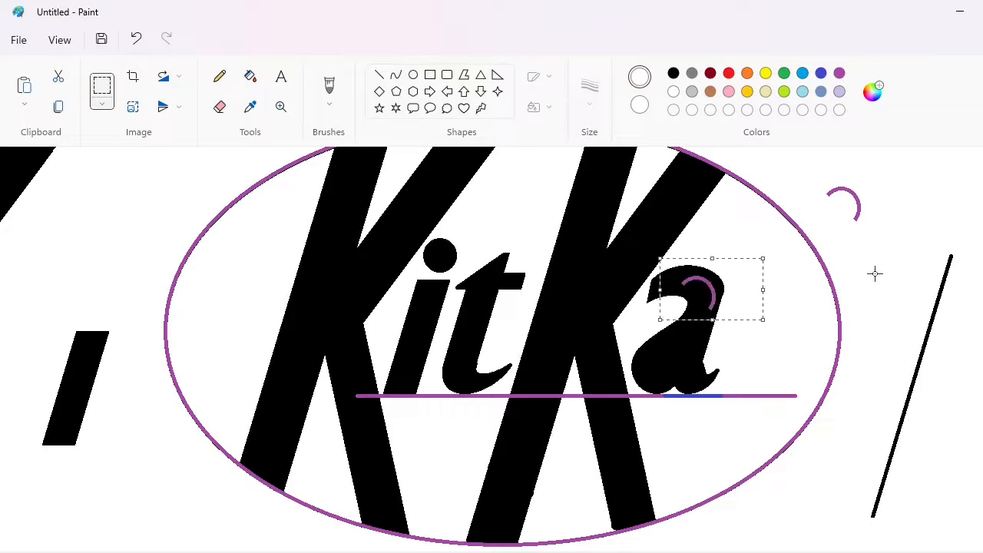
key("Up")
key("Up")
key("Up")
key("Up")
key("Up")
key("Up")
key("Right")
key("Right")
key("Right")
key("Right")
key("Right")
key("Right")
key("Up")
key("Up")
key("Left")
key("Left")
left_click(877, 273)
Round the a's shoulder by filling the corner outside the arc white and the arc black.
left_click(251, 76)
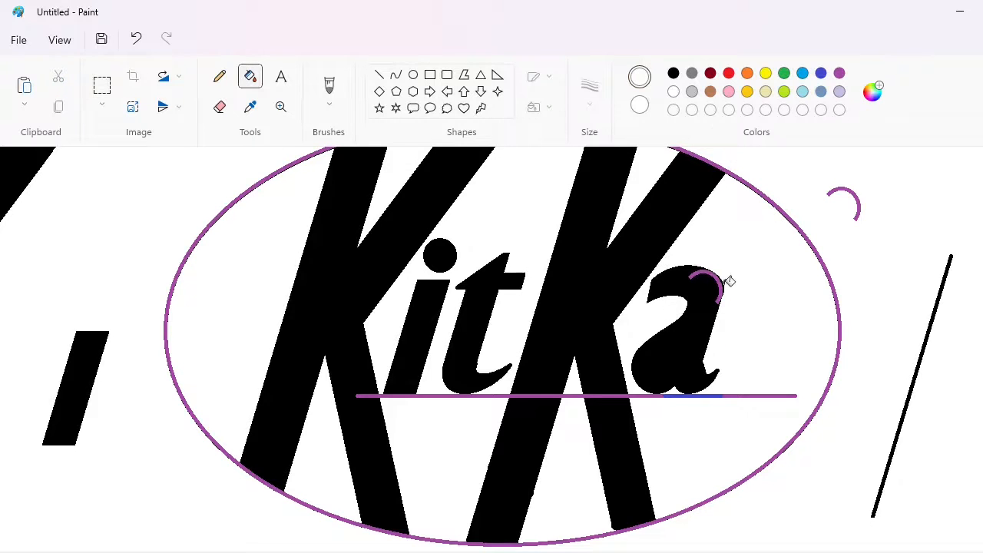
left_click(674, 73)
left_click(716, 277)
Draw a small white circle inside the a's bowl and fill it white.
left_click(673, 92)
left_click(414, 74)
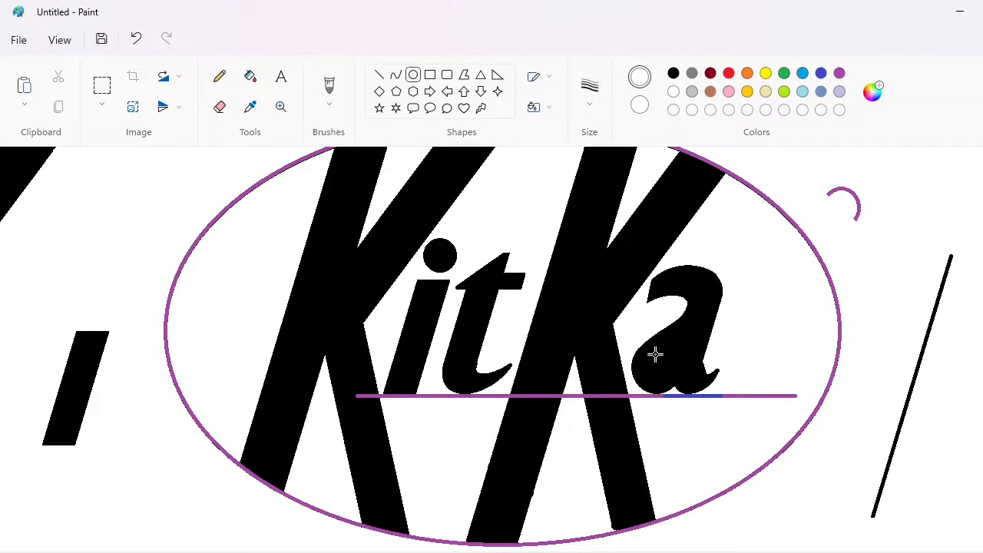
left_click_drag(653, 352, 674, 374)
left_click(251, 76)
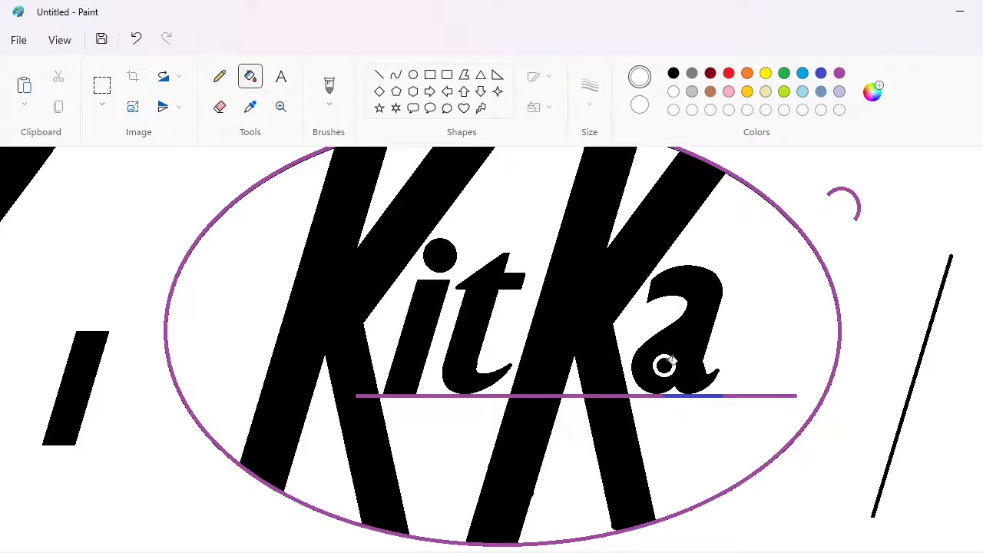
left_click(663, 364)
Extend the bowl's opening upward along the stem with white lines and fill the enclosed area white.
left_click(379, 74)
left_click_drag(666, 365, 680, 338)
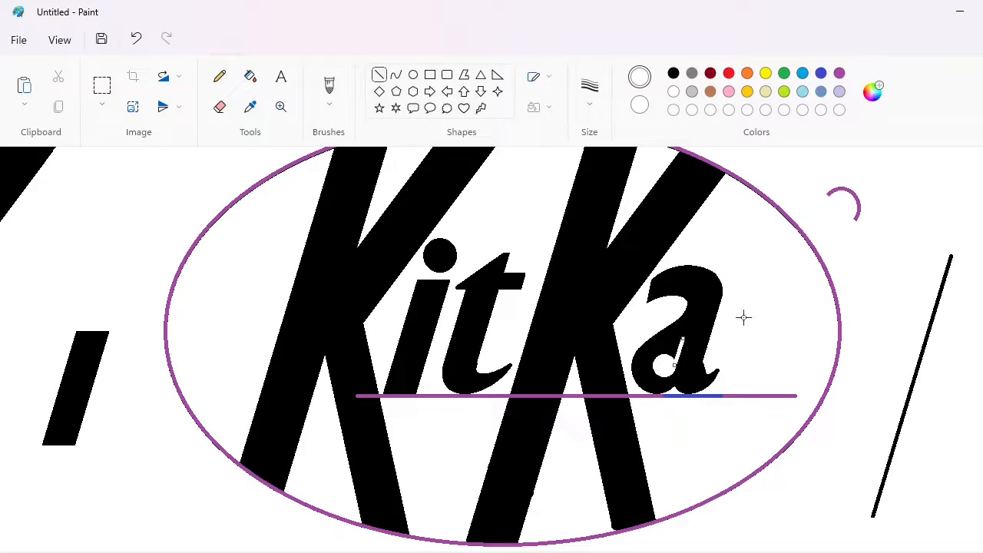
left_click(379, 79)
left_click(250, 76)
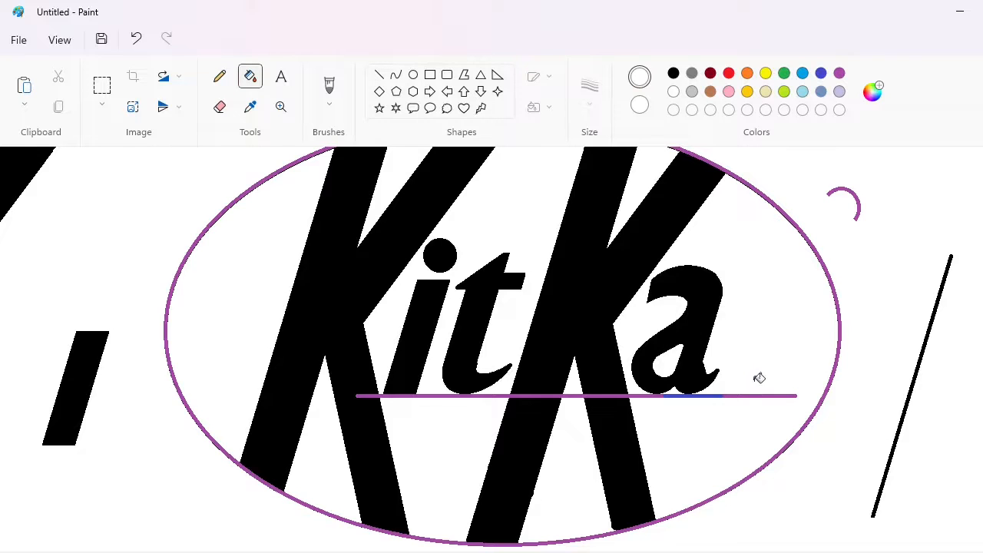
Trim the tip of the a's tail with a small white circle and erase the leftover black speck.
left_click(379, 74)
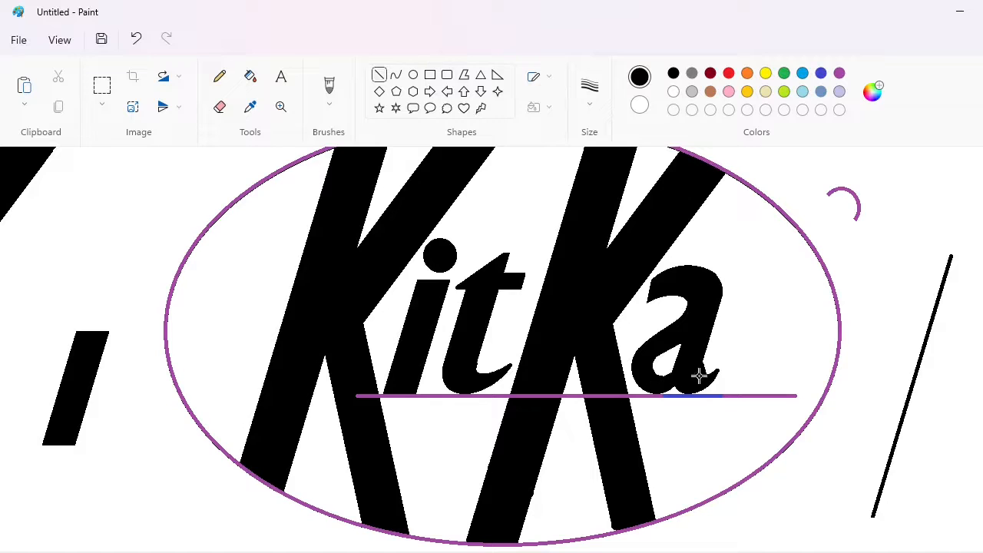
left_click(414, 77)
left_click(672, 92)
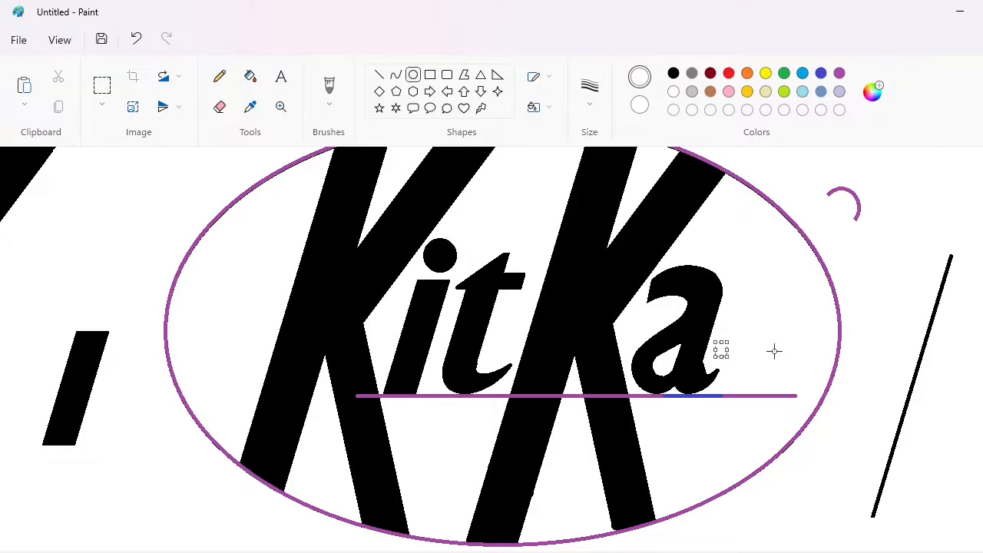
key("Left")
key("Left")
key("Left")
key("Left")
key("Left")
key("Left")
key("Left")
key("Left")
key("Down")
key("Down")
key("Down")
key("Down")
key("Down")
key("Down")
key("Down")
key("Down")
key("Down")
key("Down")
key("Down")
key("Down")
left_click(379, 75)
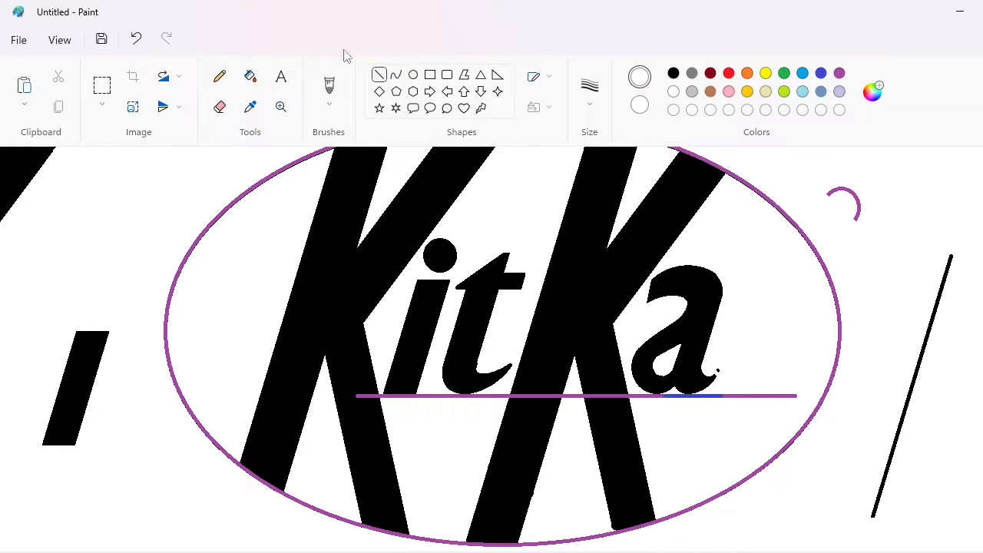
left_click(220, 106)
Copy the area around the t between the two Ks and place the copy below the separate slanted bar.
left_click(102, 85)
left_click_drag(414, 229, 556, 443)
key("ctrl+c")
key("ctrl+v")
scroll(135, 284, "down", 3)
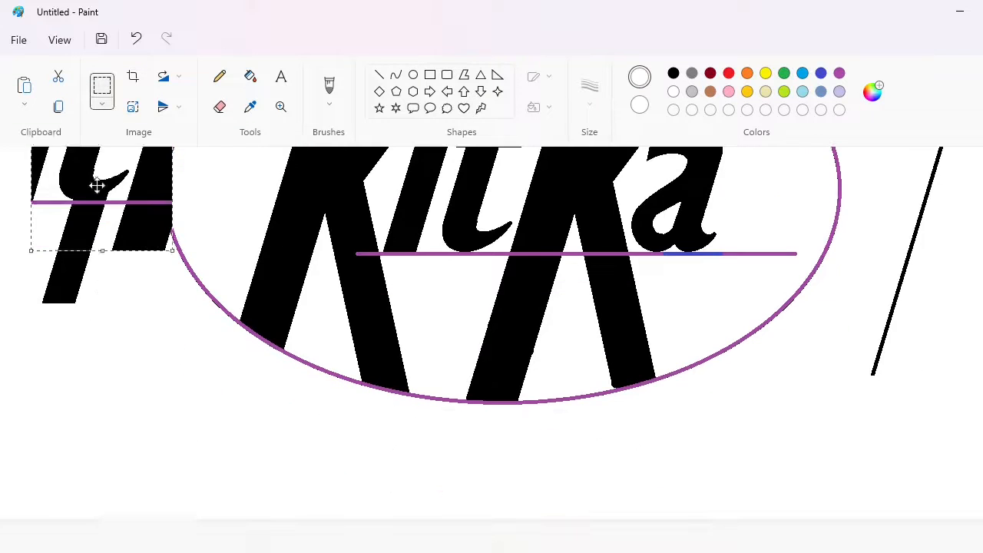
left_click_drag(97, 187, 118, 470)
left_click(440, 491)
Fill the surrounding letter and line remnants in the copied area white so only the t remains.
left_click(251, 76)
left_click(78, 345)
left_click(64, 407)
left_click(182, 410)
left_click(171, 503)
Copy the isolated t and place the copy directly after the a on the baseline.
left_click(103, 88)
left_click_drag(201, 318, 47, 505)
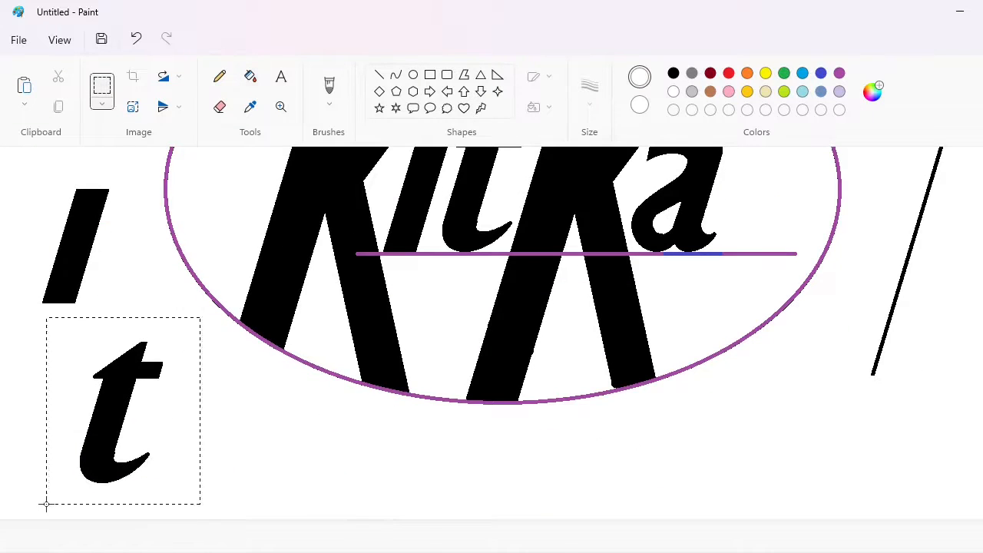
key("ctrl+v")
left_click_drag(104, 277, 762, 286)
left_click(938, 379)
Fill the spare K, slanted bar, extra t and thin slanted line outside the ellipse white.
scroll(461, 218, "down", 2)
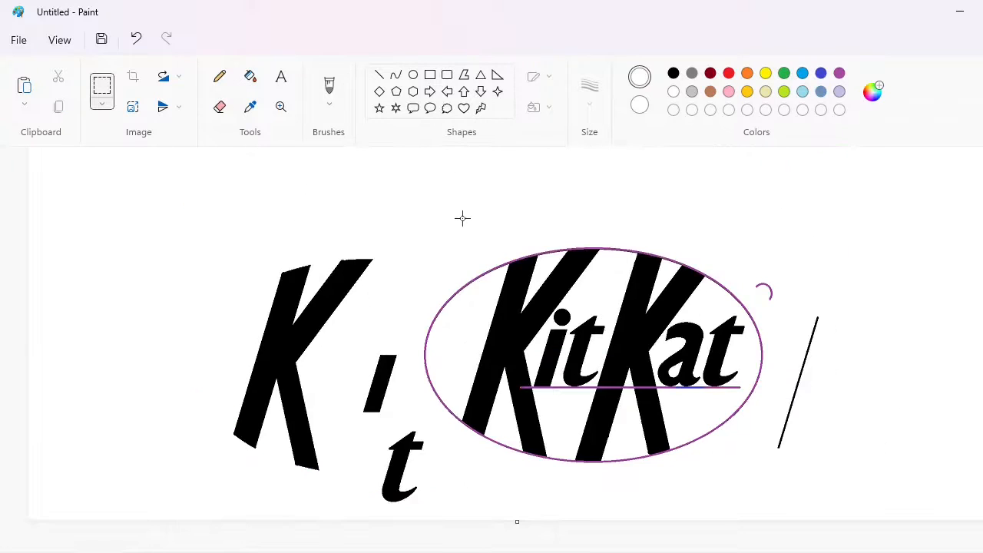
left_click(251, 76)
left_click(325, 310)
left_click(380, 383)
left_click(401, 465)
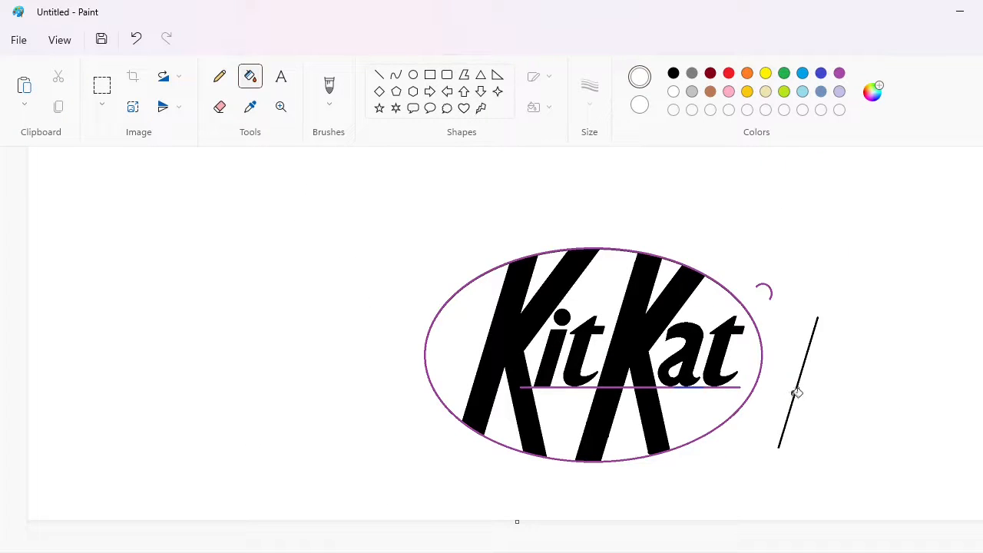
left_click(796, 390)
Fill both large Ks, the purple ellipse and the baseline guide white, keeping the letters "it" and "at".
left_click(695, 269)
left_click(699, 267)
left_click(623, 393)
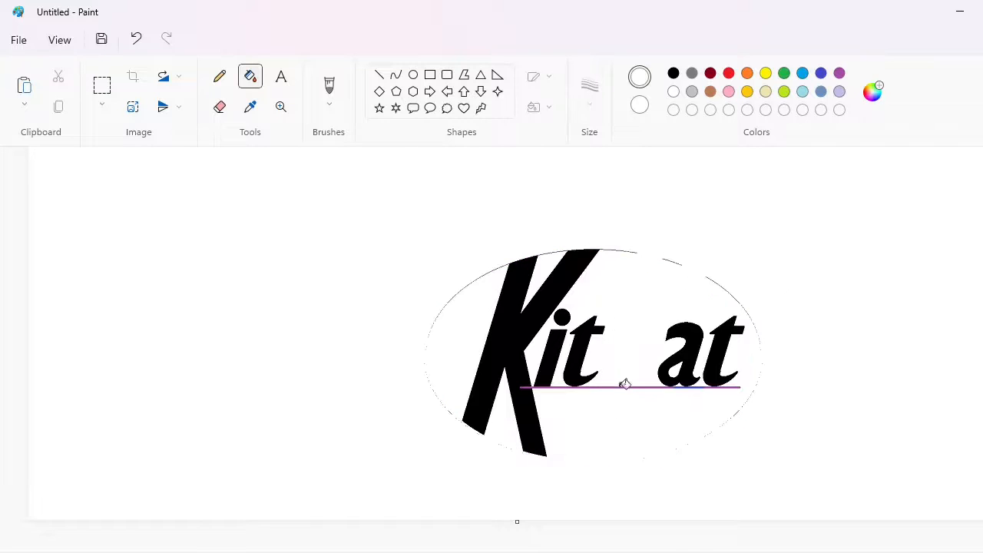
left_click(623, 386)
left_click(715, 386)
left_click(556, 305)
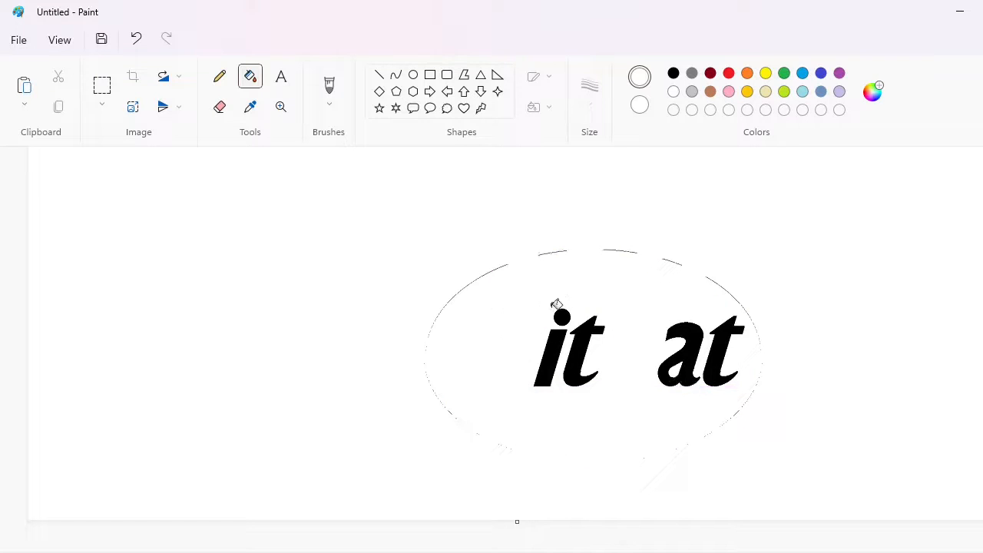
Cover the leftover fragments of the ellipse outline with white ellipses and a rectangle, and erase remaining traces.
left_click(413, 75)
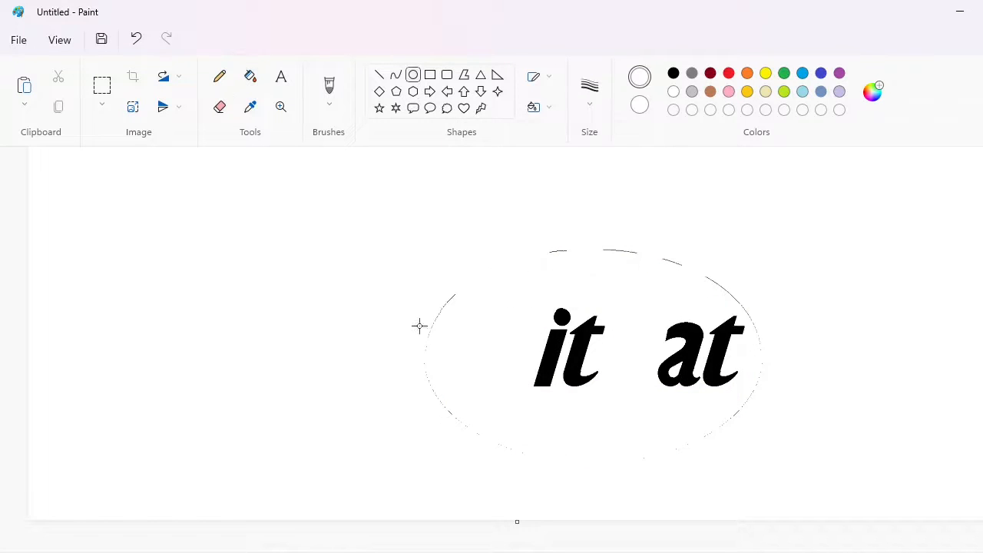
left_click_drag(420, 325, 526, 470)
left_click_drag(684, 401, 830, 426)
left_click(893, 432)
left_click(430, 74)
left_click_drag(453, 208, 829, 307)
scroll(830, 307, "up", 3)
left_click(219, 107)
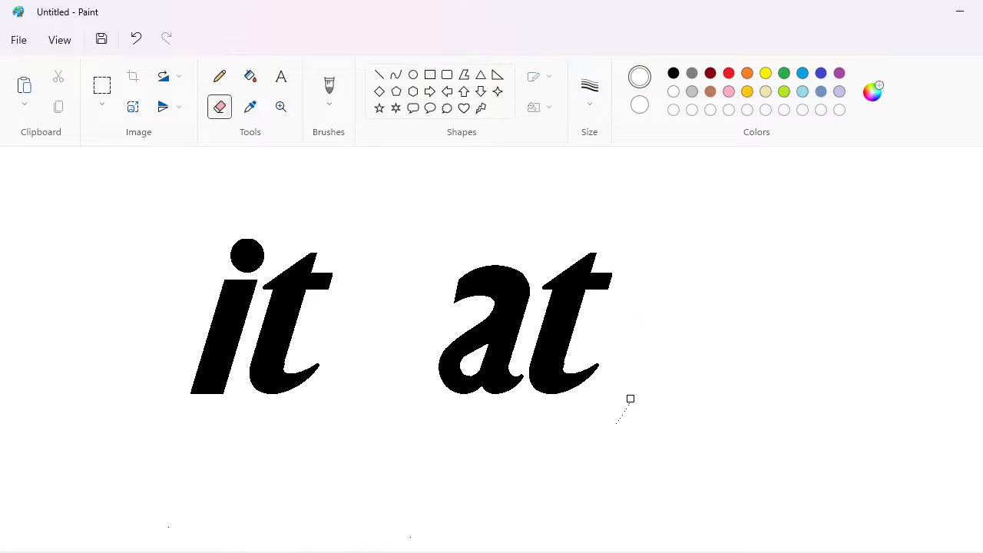
Copy the letters "it" and "at" onto the clean double-K ellipse and align each pair beside its K.
left_click(102, 84)
left_click_drag(97, 175, 742, 471)
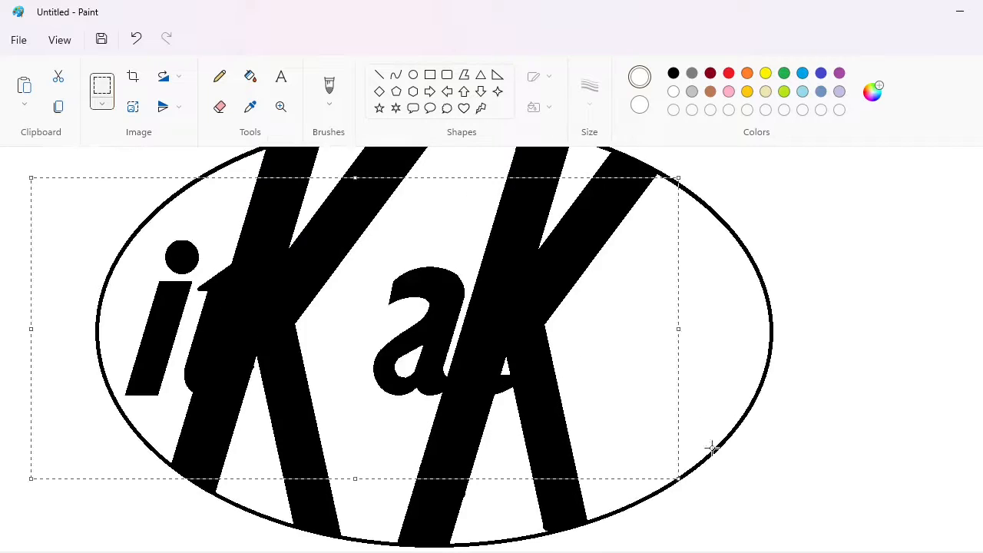
key("Right")
key("Right")
key("Right")
key("Right")
key("Right")
key("Right")
key("Right")
key("Right")
key("Right")
key("Right")
key("Right")
key("Right")
key("Right")
key("Right")
key("Right")
key("Right")
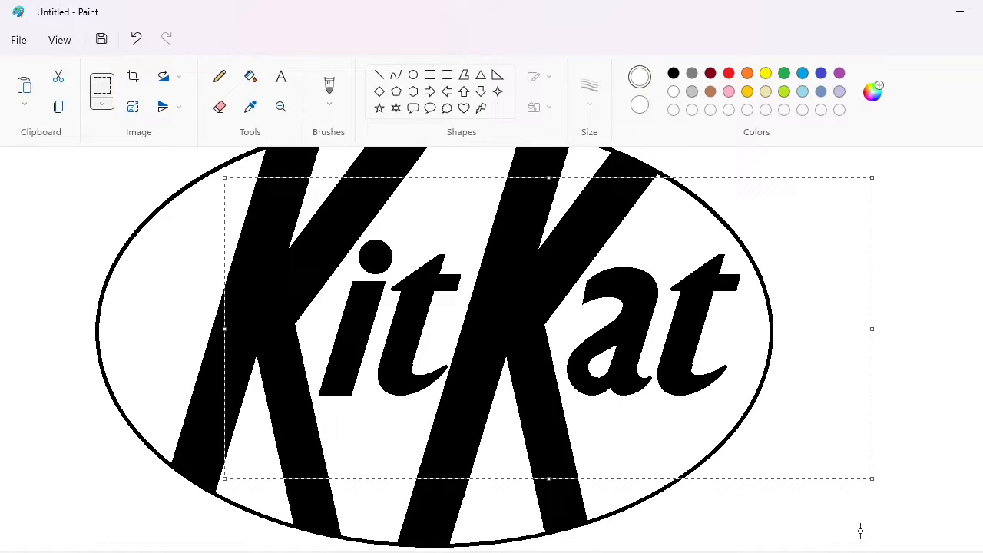
key("Up")
key("Up")
key("Up")
left_click(860, 531)
Draw a black-outlined ellipse over the logo and stretch it around the existing ellipse.
scroll(860, 531, "down", 1)
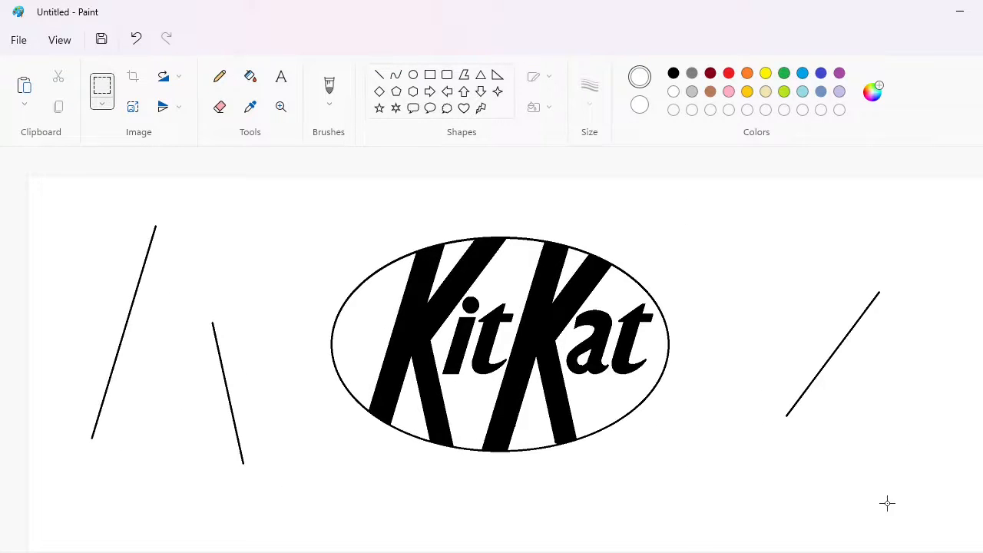
scroll(947, 488, "up", 1)
scroll(353, 478, "down", 1)
scroll(353, 478, "right", 5)
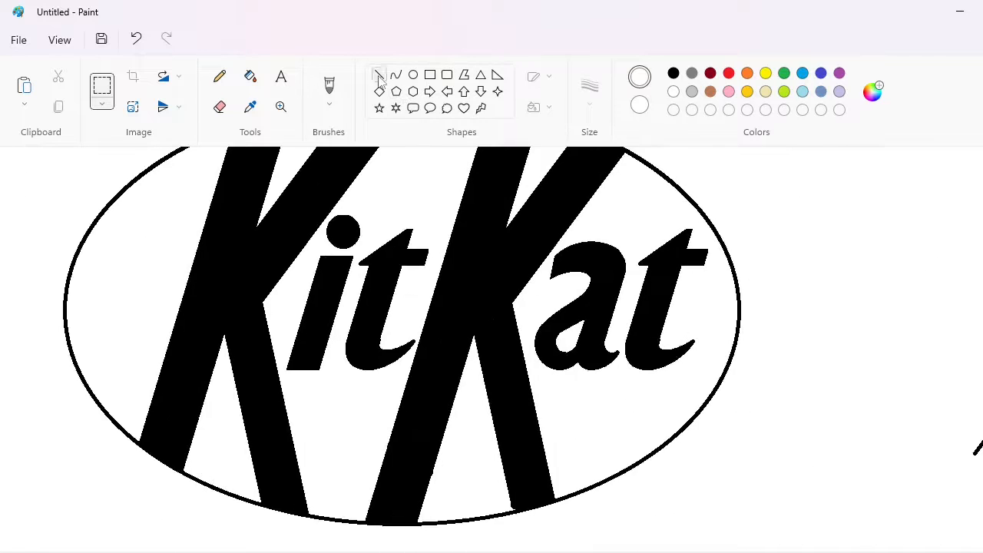
left_click(413, 75)
left_click_drag(122, 190, 422, 400)
left_click(540, 107)
left_click(561, 143)
left_click(673, 73)
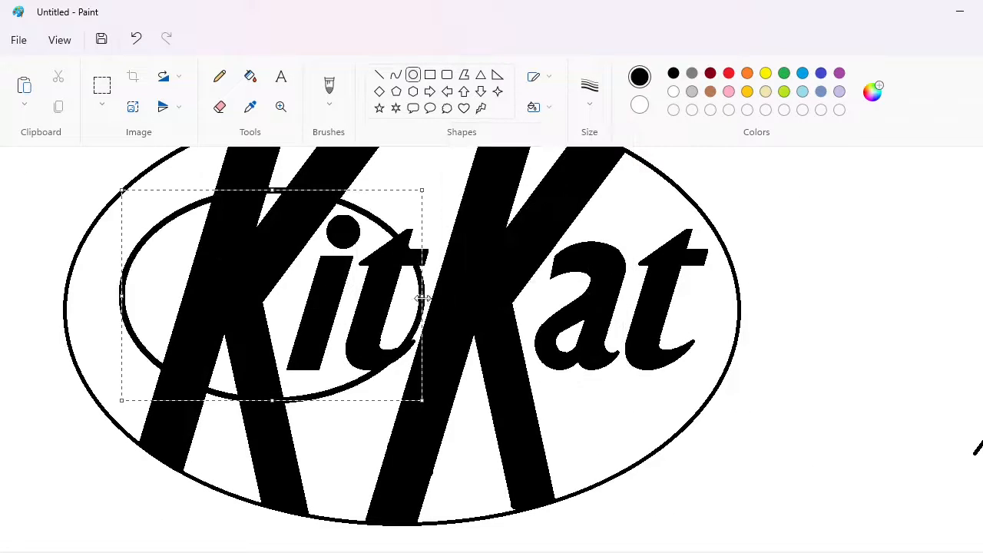
left_click_drag(421, 296, 763, 297)
left_click_drag(122, 295, 23, 297)
left_click_drag(395, 401, 403, 522)
scroll(393, 395, "up", 3)
left_click_drag(394, 392, 394, 296)
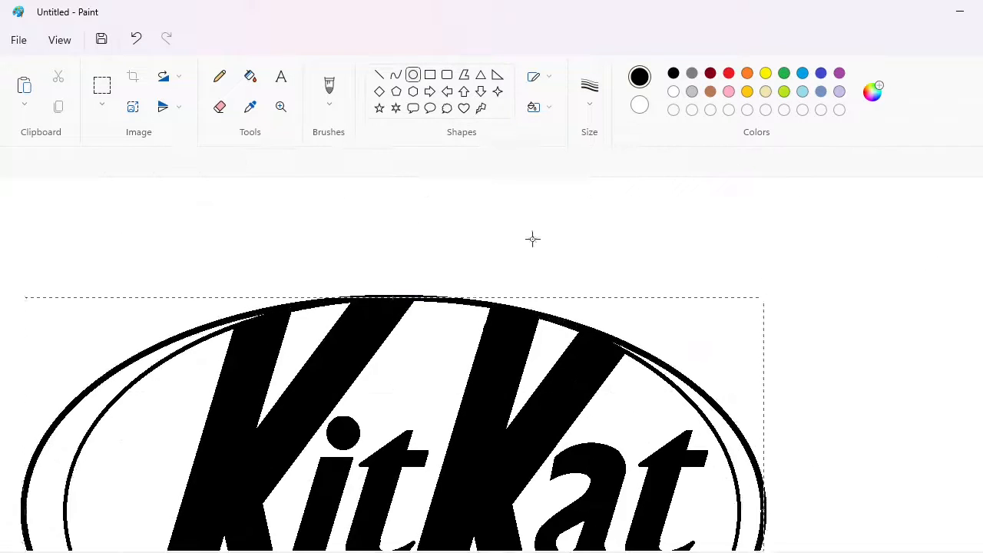
Recolor the new ellipse purple and fit it exactly over the logo's black ellipse outline.
left_click(839, 73)
scroll(391, 325, "down", 6)
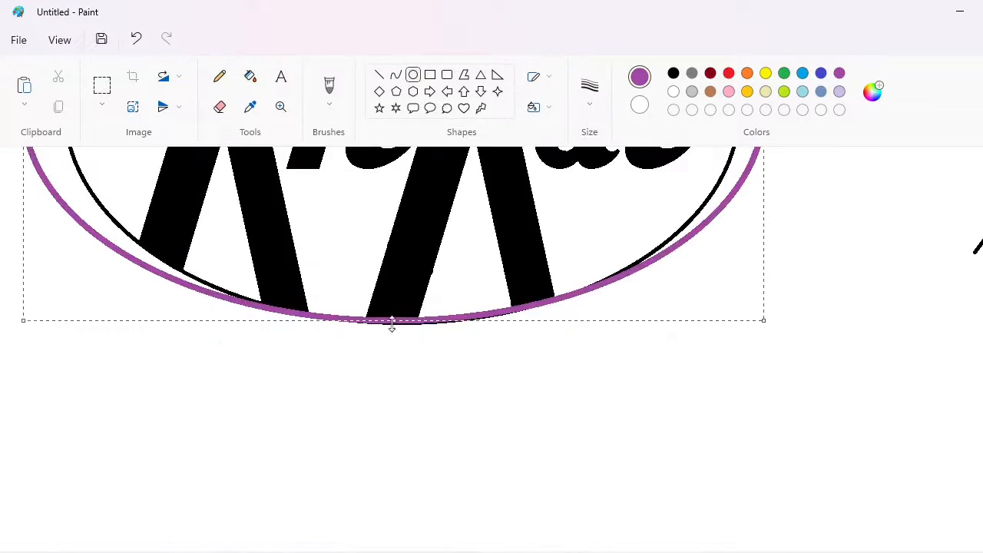
scroll(691, 351, "up", 3)
left_click_drag(764, 335, 740, 336)
scroll(430, 330, "left", 1)
left_click_drag(100, 310, 143, 330)
scroll(735, 442, "up", 2)
scroll(735, 442, "down", 1)
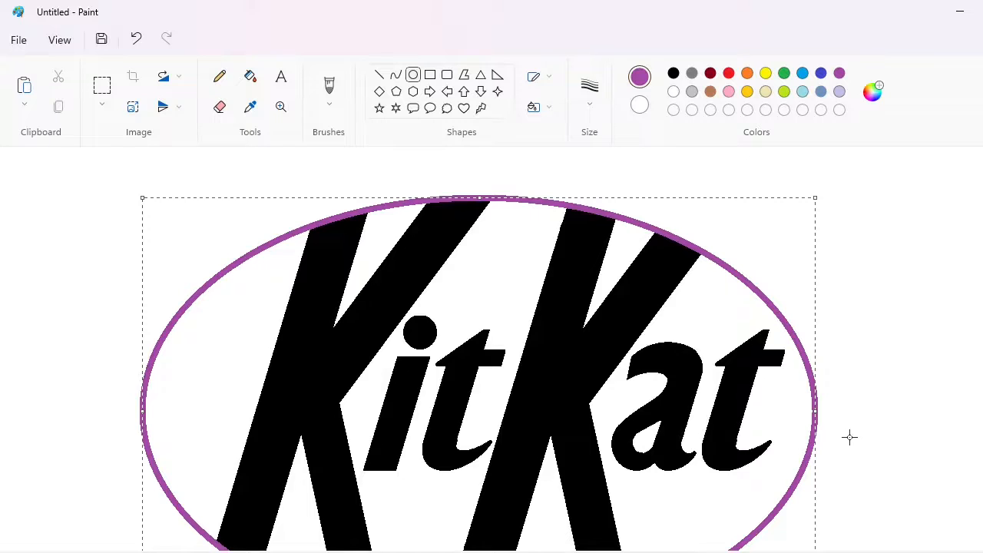
left_click(876, 451)
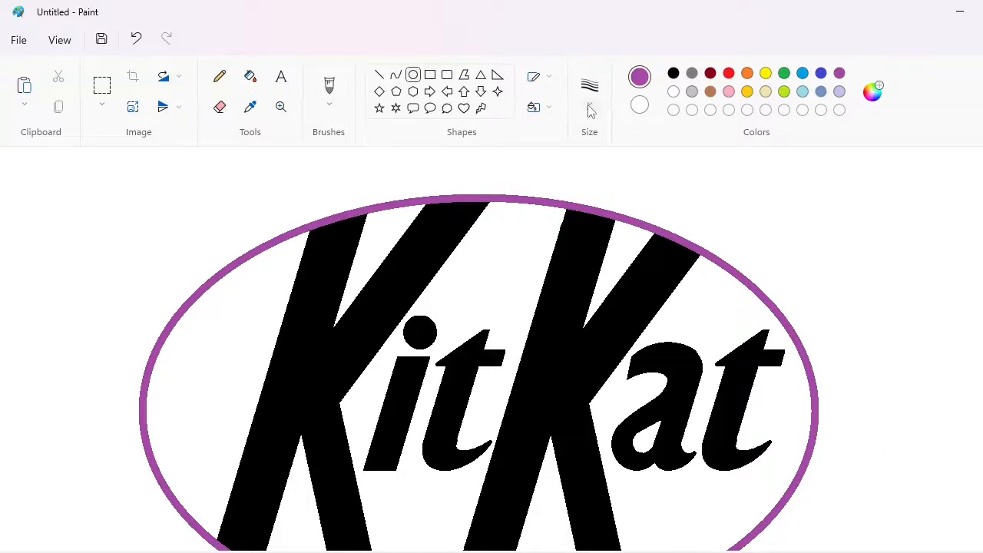
Fill the purple ellipse outline black.
left_click(251, 76)
left_click(674, 73)
left_click(676, 232)
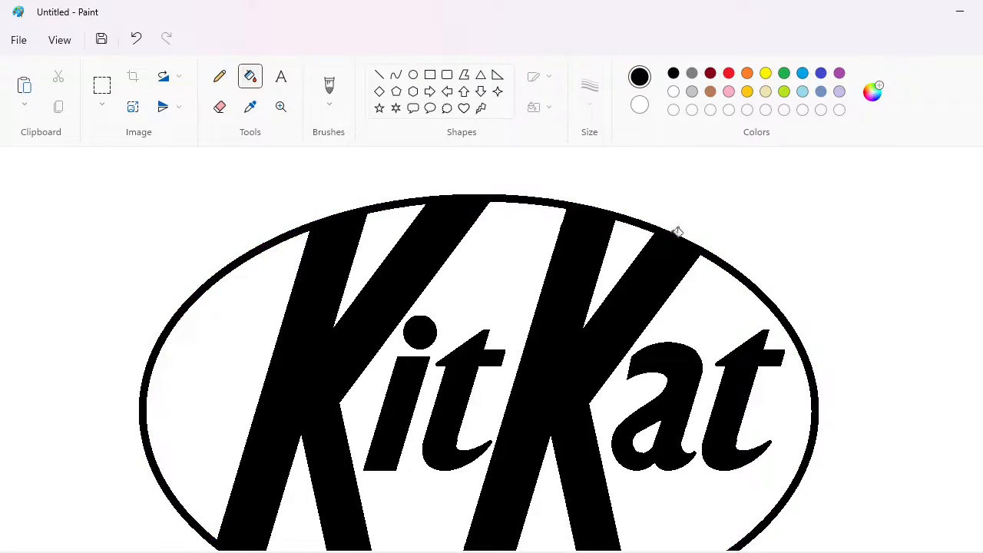
Draw a purple ellipse inside the thick black outline and widen it to nearly match the ellipse.
left_click(839, 75)
left_click(413, 75)
left_click_drag(233, 281, 702, 507)
scroll(599, 430, "down", 2)
mouse_move(467, 305)
left_mouse_down()
mouse_move(482, 409)
mouse_move(467, 310)
left_mouse_up()
scroll(478, 400, "up", 3)
scroll(384, 305, "down", 2)
left_click_drag(233, 294, 151, 293)
left_click_drag(702, 315, 809, 314)
scroll(492, 307, "up", 2)
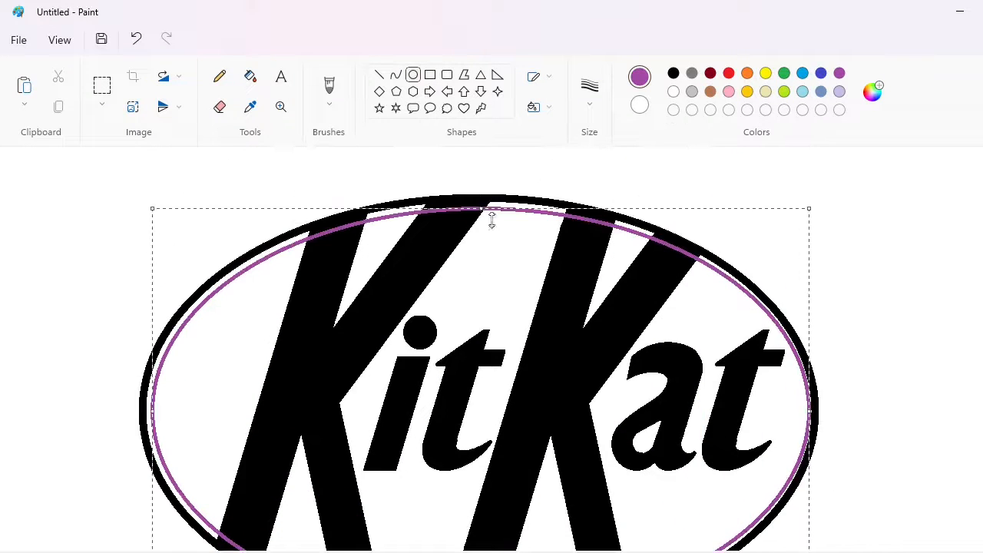
Fit the purple ellipse snugly against the inner edge of the black outline on all sides.
left_click_drag(484, 218, 483, 205)
scroll(484, 202, "down", 2)
left_click_drag(500, 408, 480, 409)
scroll(480, 411, "up", 1)
left_click_drag(152, 312, 149, 322)
scroll(461, 315, "up", 2)
left_click_drag(481, 307, 483, 305)
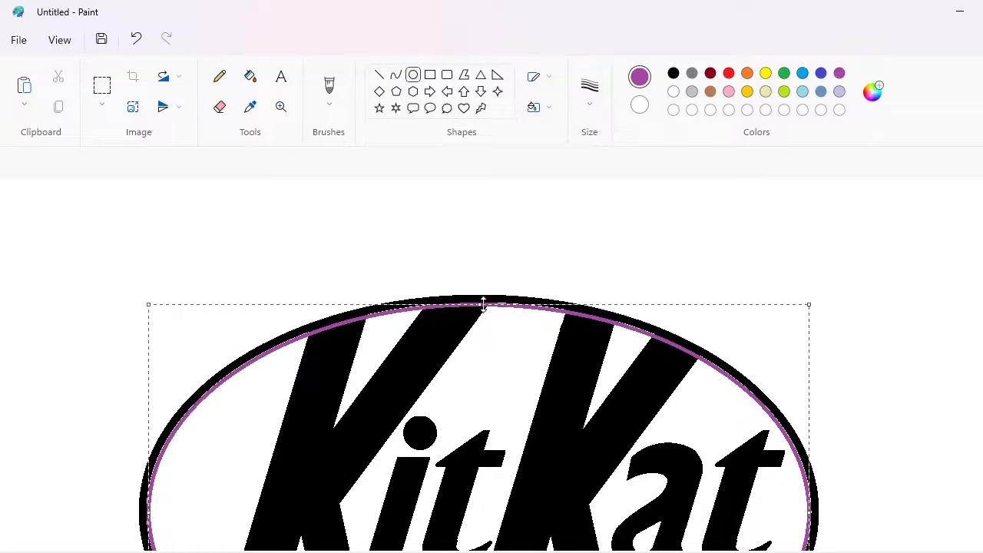
scroll(483, 307, "down", 1)
scroll(608, 504, "down", 1)
scroll(614, 499, "up", 1)
left_click_drag(809, 415, 809, 430)
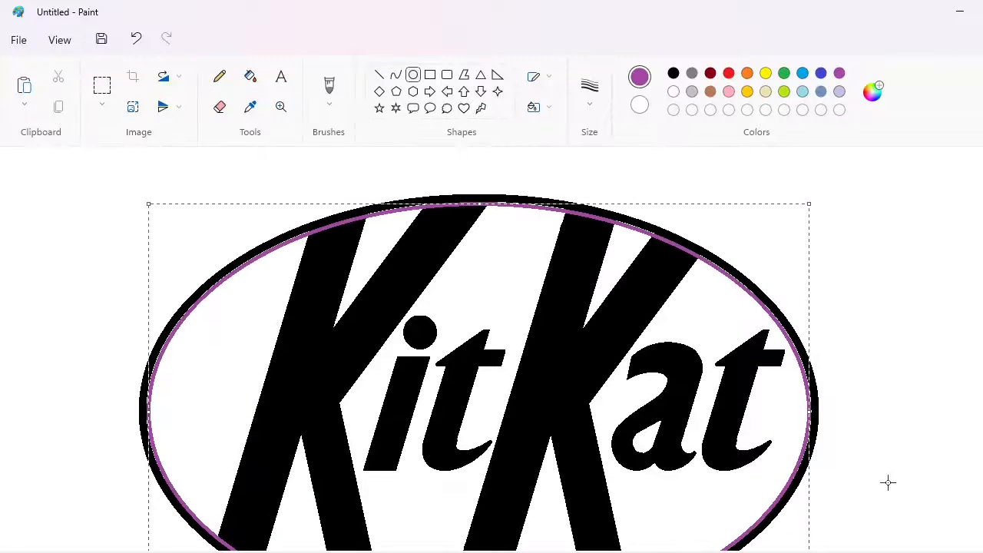
left_click_drag(481, 204, 481, 202)
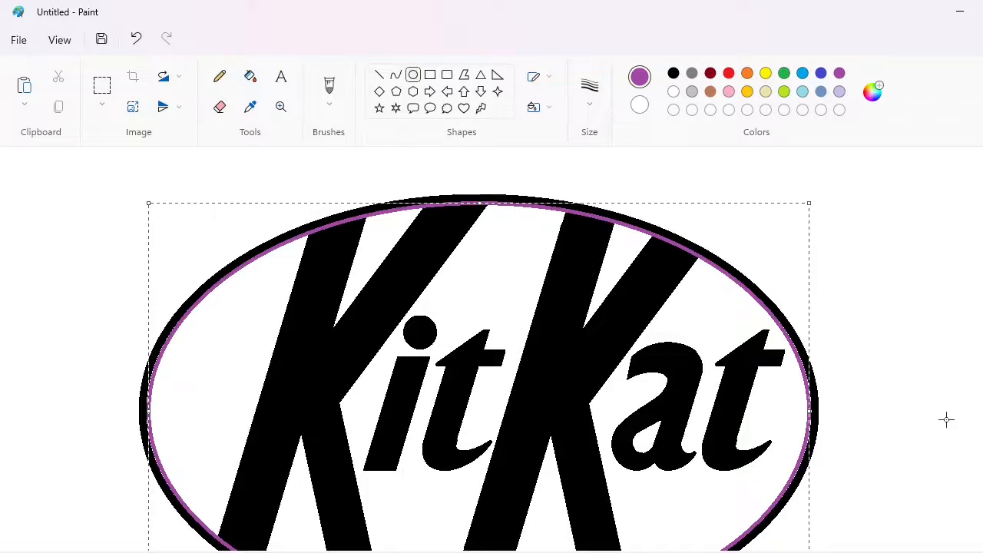
Thicken the inner purple ellipse's outline and fill it white to separate the Ks from the black outline.
left_click(590, 89)
left_click(592, 238)
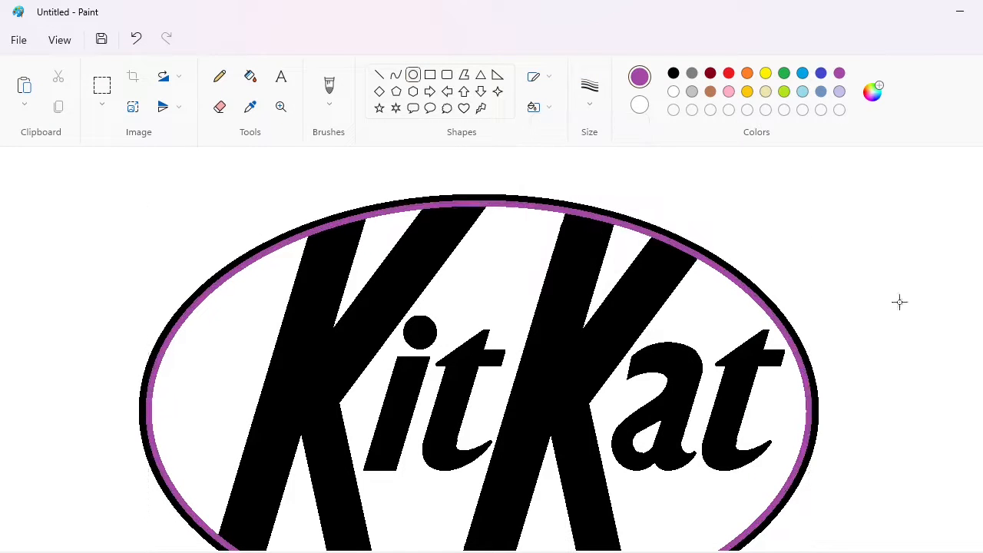
left_click(250, 77)
left_click(674, 91)
scroll(865, 467, "down", 3)
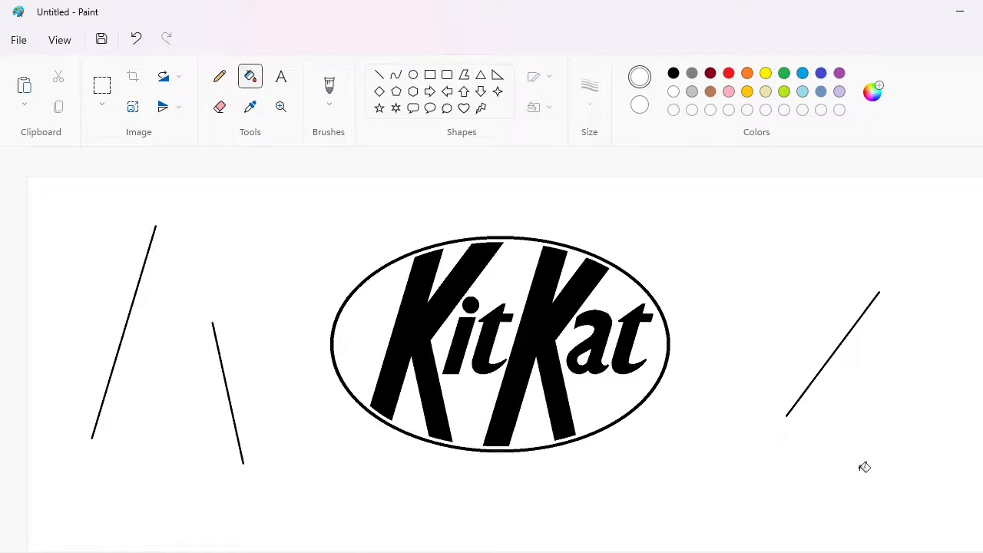
Draw a thick purple ellipse around the logo, extending beyond the black outline on both sides.
left_click(840, 73)
scroll(538, 507, "up", 2)
left_click(414, 74)
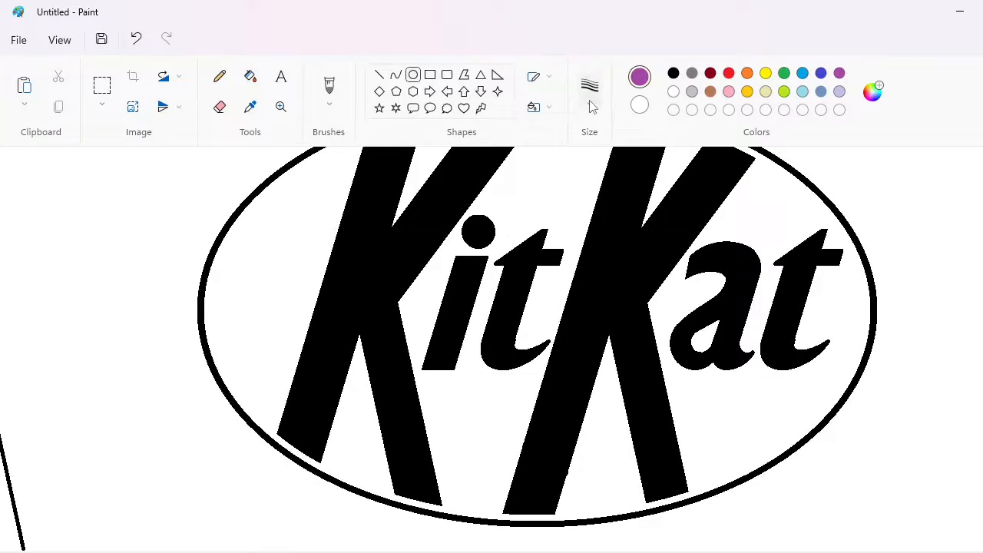
left_click(592, 105)
left_click(592, 241)
left_click_drag(195, 183, 873, 541)
scroll(891, 535, "up", 2)
left_click_drag(534, 283, 535, 169)
left_click_drag(196, 406, 163, 406)
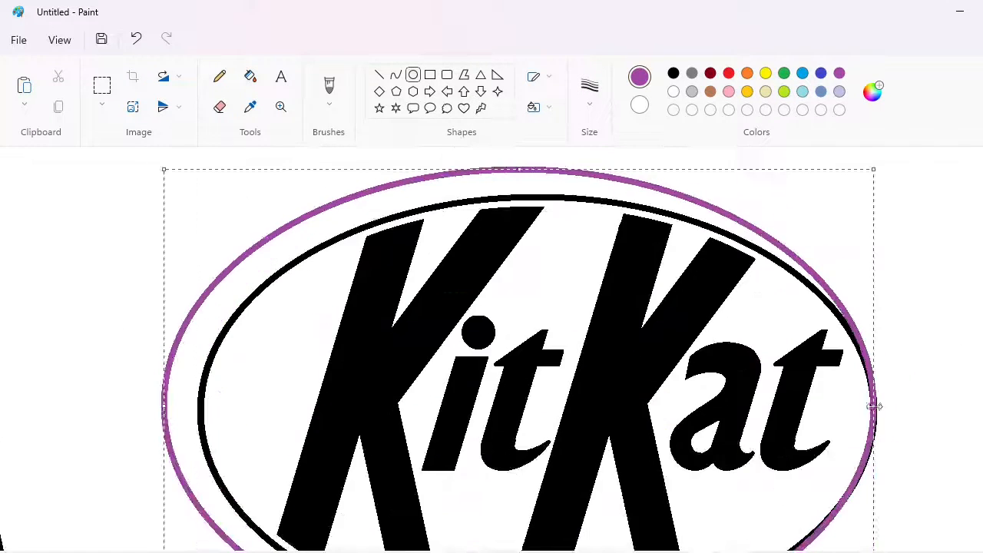
left_click_drag(873, 405, 924, 405)
Fit the thick purple ellipse tightly around the outer edge of the black outline.
scroll(768, 449, "down", 2)
left_click_drag(547, 441, 551, 430)
scroll(593, 494, "up", 3)
left_click_drag(546, 270, 548, 289)
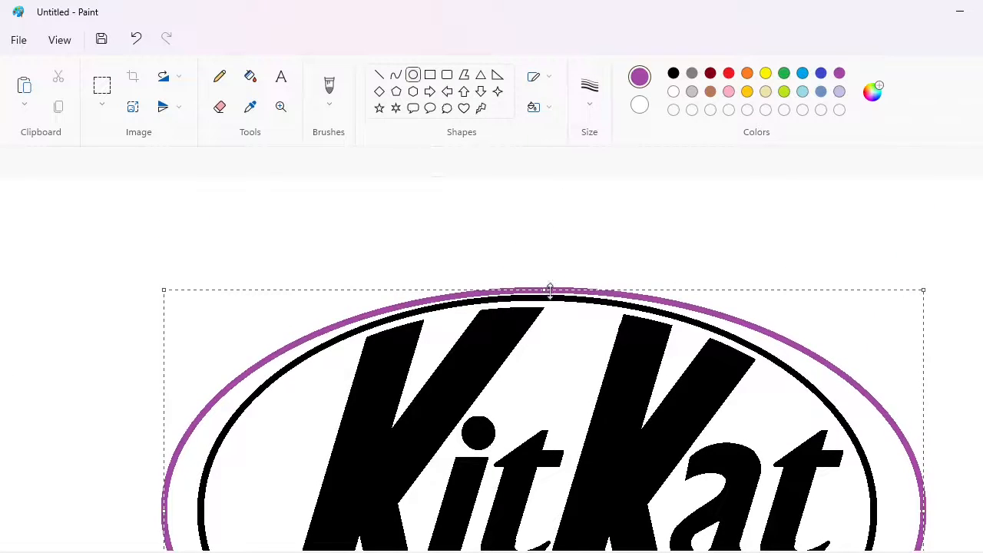
scroll(177, 323, "down", 3)
left_click_drag(164, 313, 193, 329)
left_click_drag(924, 331, 881, 334)
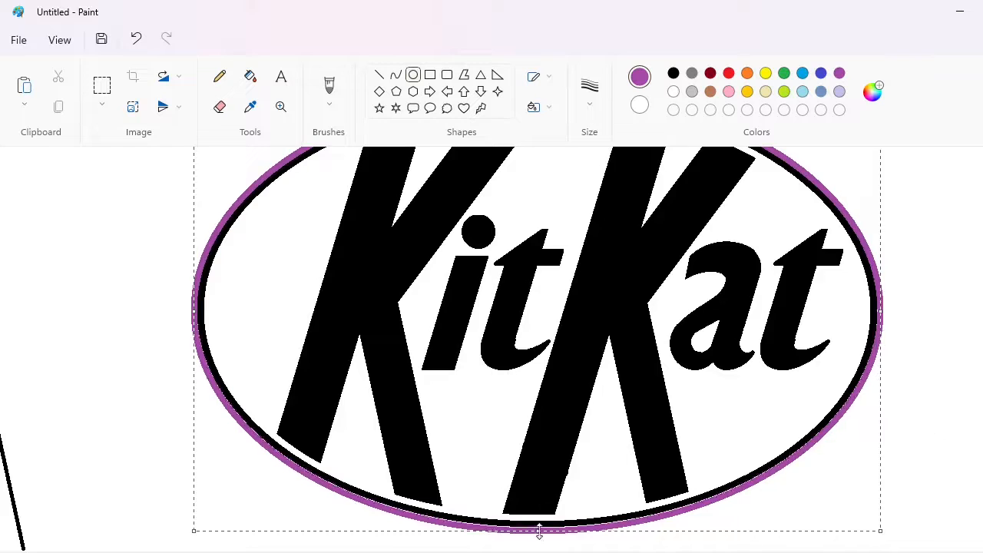
scroll(636, 391, "up", 3)
scroll(944, 406, "down", 5)
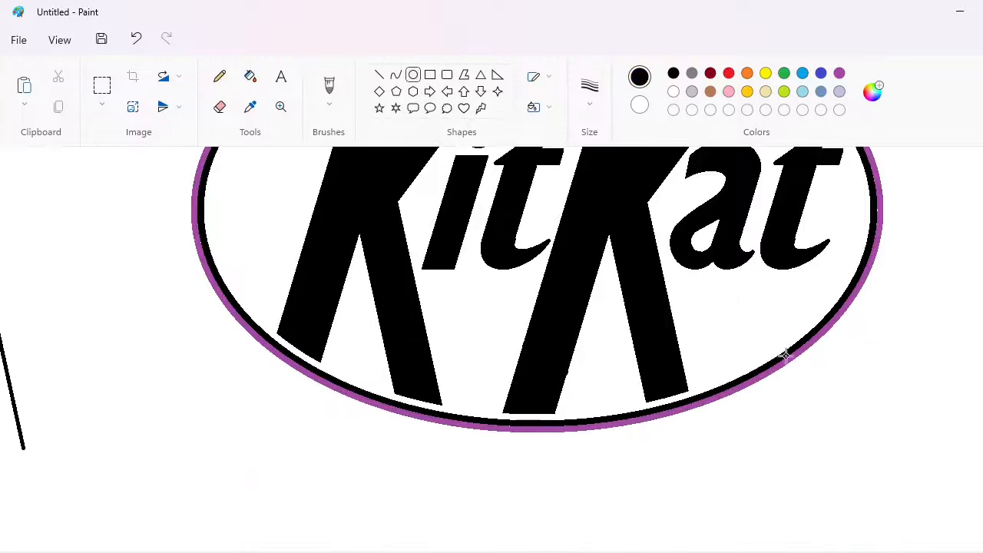
Draw a small, thick-outlined black circle and position it just outside the oval's lower-right edge.
left_click_drag(780, 387, 806, 420)
left_click(590, 94)
left_click(603, 200)
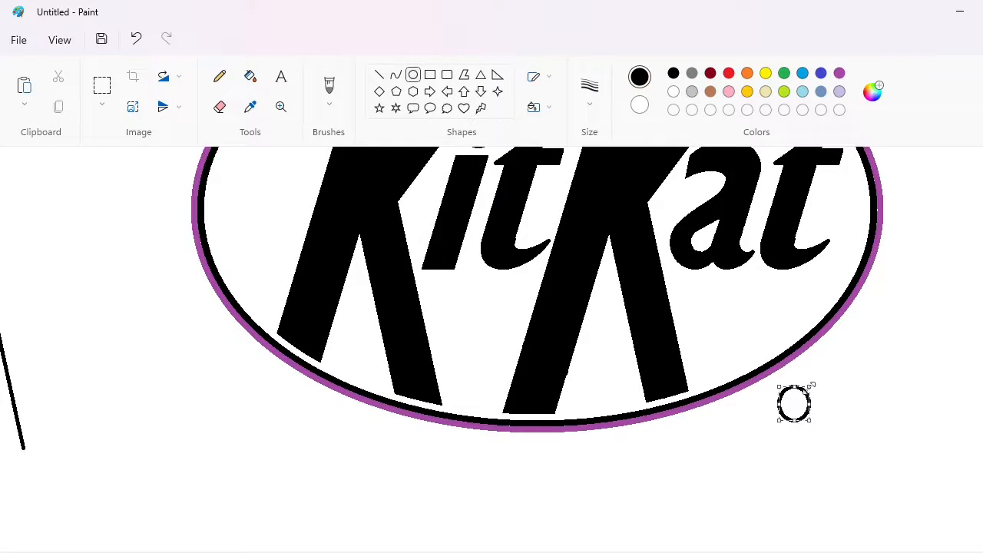
key("Up")
key("Up")
key("Up")
key("Up")
key("Up")
key("Up")
key("Up")
key("Right")
key("Right")
key("Right")
key("Right")
key("Right")
left_click(876, 410)
Insert the text "R" just below the small circle.
left_click(281, 77)
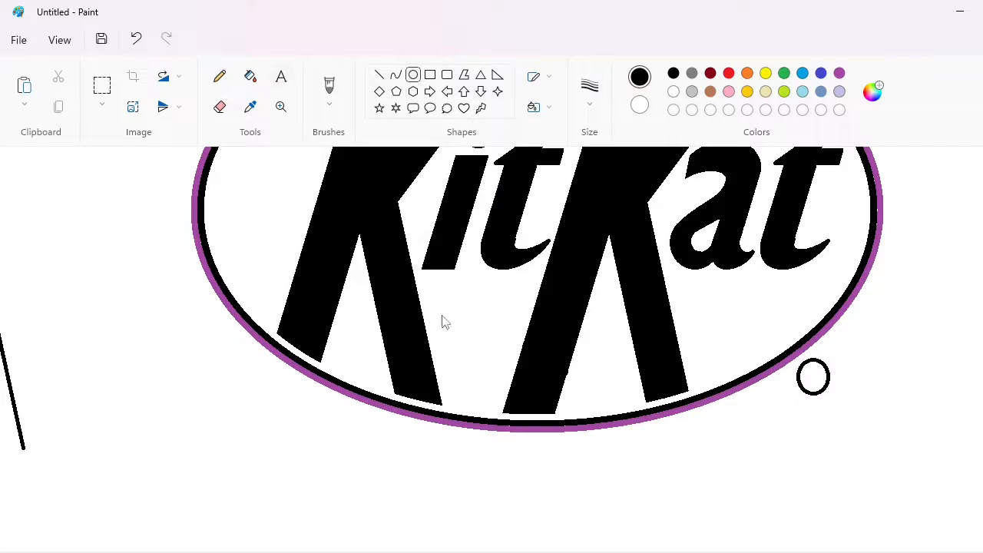
left_click(499, 416)
left_click(440, 165)
left_click(439, 165)
left_click(380, 166)
scroll(368, 224, "up", 10)
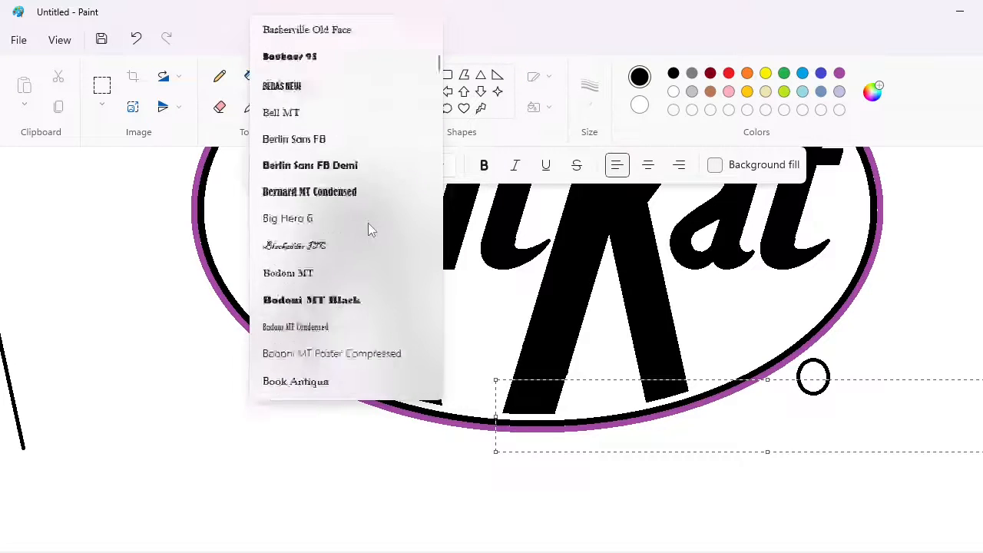
scroll(368, 223, "up", 5)
left_click(302, 113)
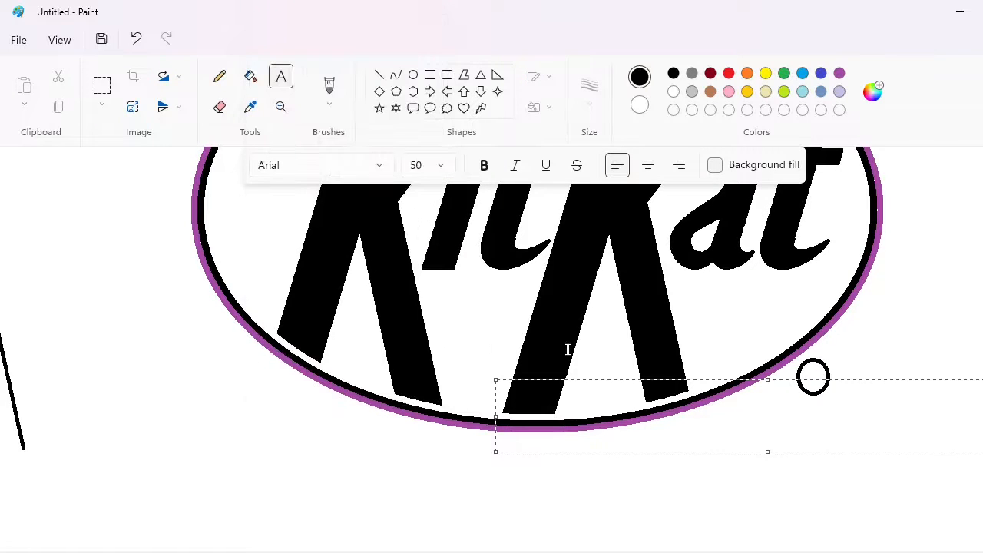
key("r")
left_click_drag(496, 379, 749, 384)
Change the font of the letter R to Arial.
left_click(379, 166)
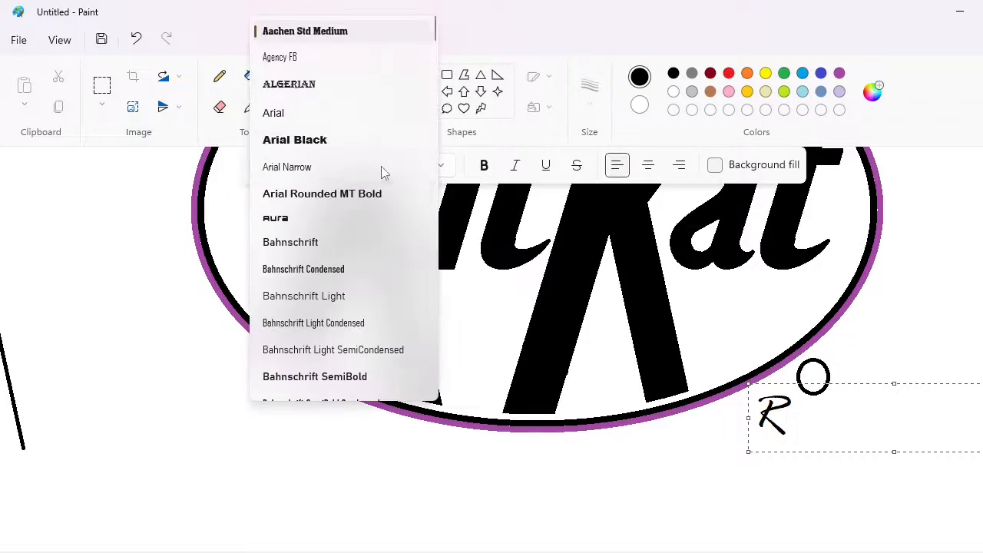
left_click(338, 117)
key("ctrl+a")
left_click(380, 165)
scroll(340, 128, "up", 5)
left_click(340, 128)
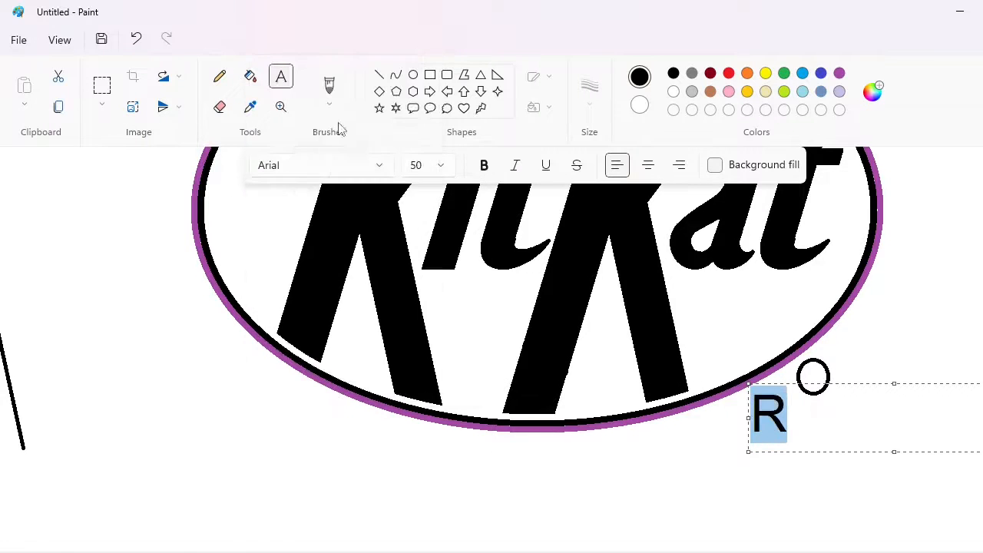
Set the R's font size to 30 and make it bold.
left_click_drag(749, 382, 897, 445)
left_click(442, 167)
type("30")
key("Return")
left_click(484, 166)
Cut the R, paste it and centre it inside the small circle to form the ® mark.
left_click(102, 84)
key("ctrl+x")
key("ctrl+v")
left_click_drag(48, 207, 812, 377)
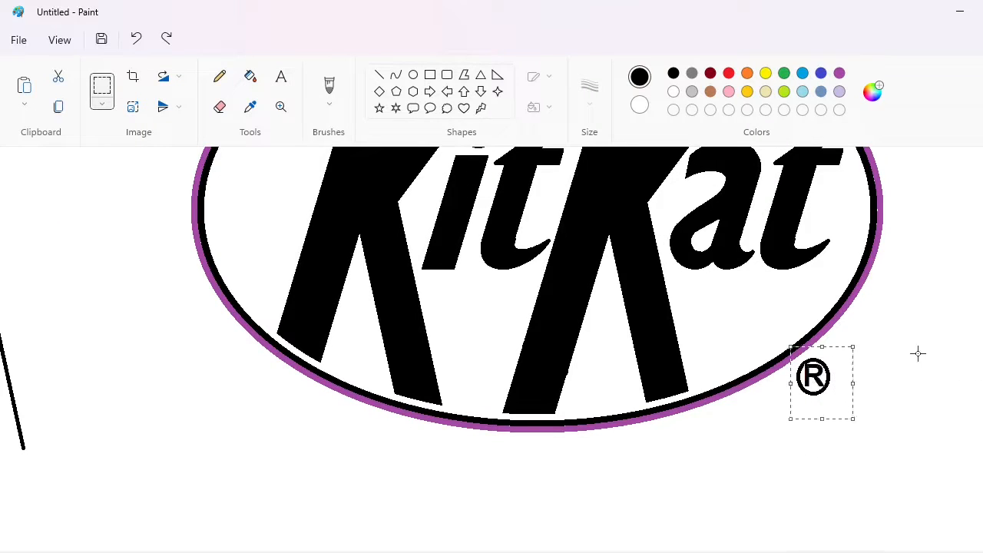
left_click(918, 353)
Undo the black fill of the area around the logo.
scroll(918, 353, "down", 3)
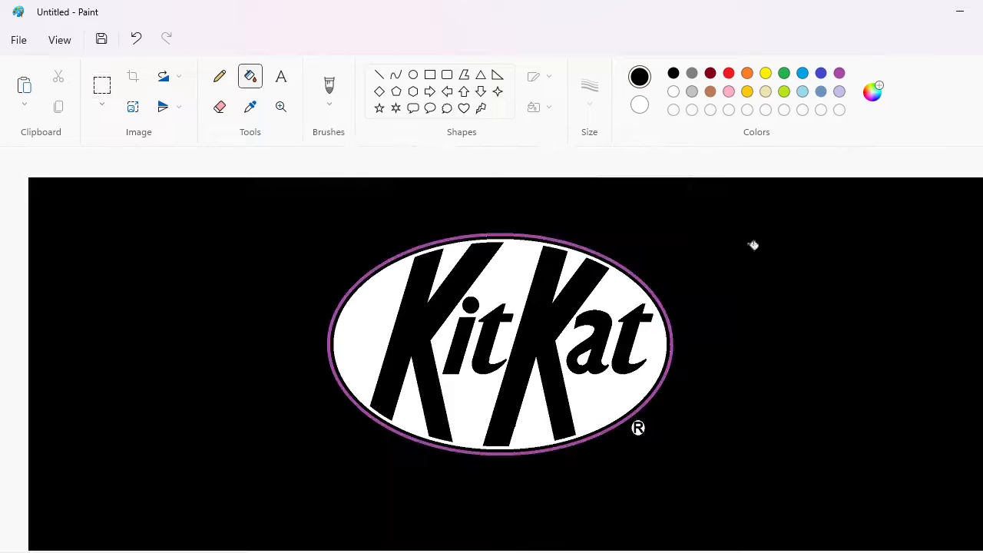
key("ctrl+z")
scroll(271, 374, "up", 2)
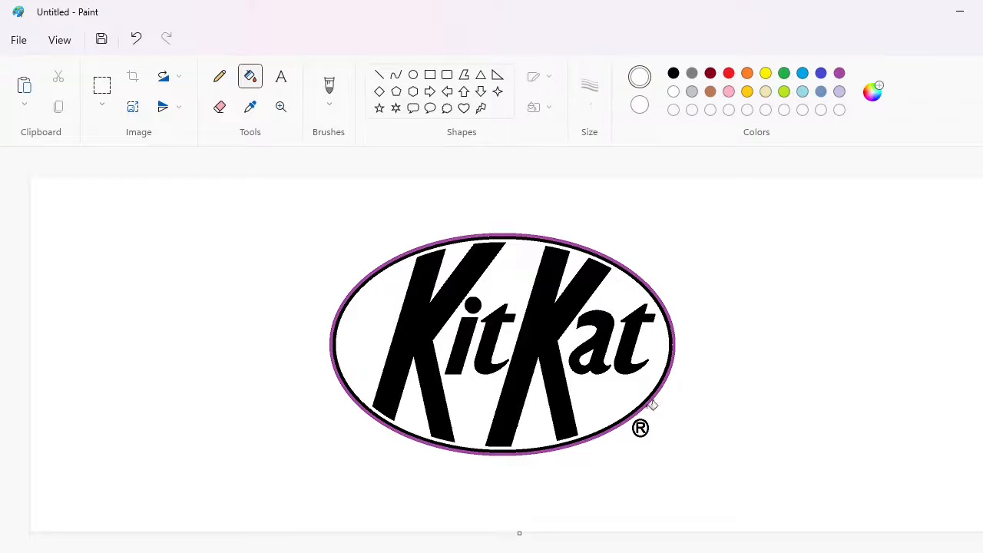
Draw an indigo rectangle enclosing the oval logo and the ® mark.
left_click(821, 73)
left_click(430, 75)
left_click_drag(236, 204, 858, 510)
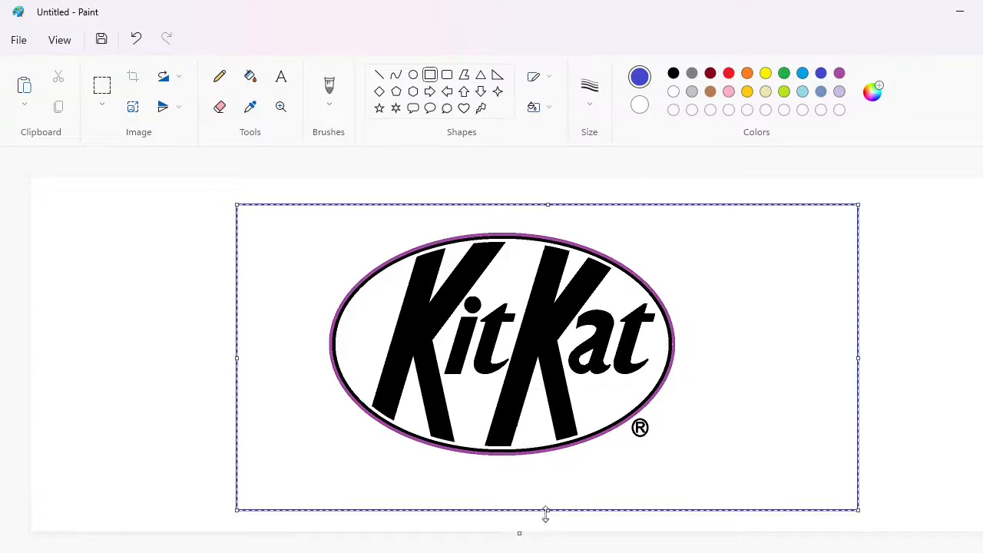
Tighten the indigo rectangle so it frames the oval logo with narrow margins on all sides.
left_click_drag(547, 509, 553, 472)
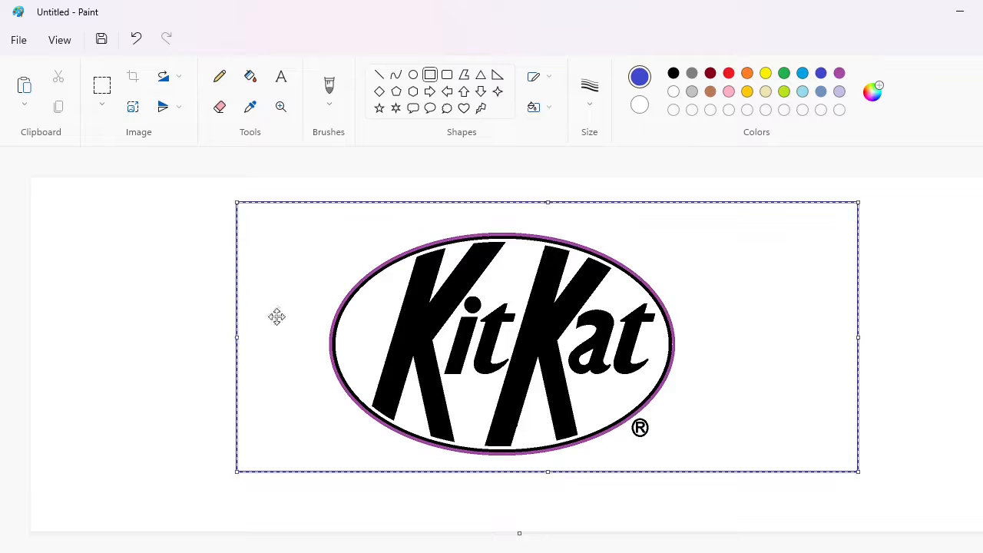
left_click_drag(237, 338, 311, 367)
left_click_drag(858, 343, 691, 393)
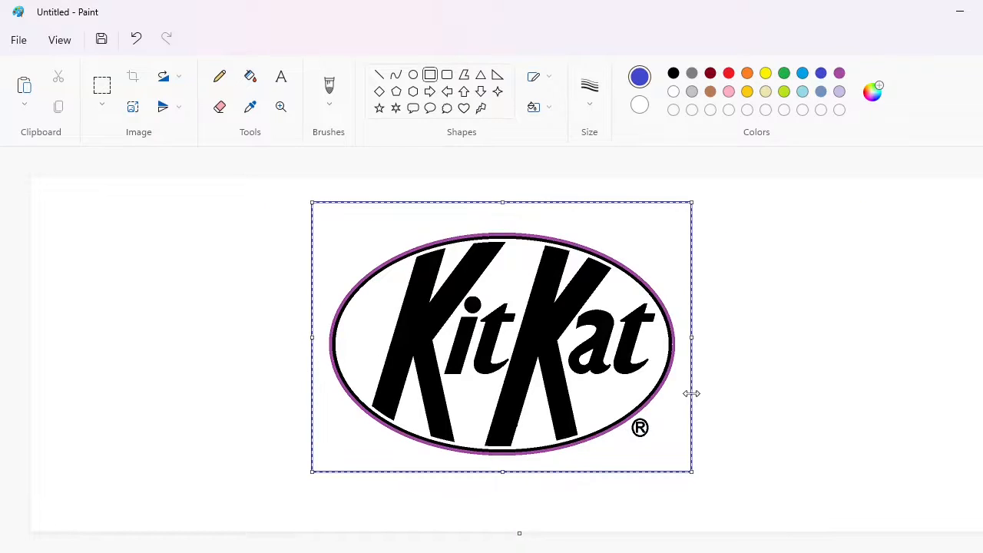
left_click(822, 400)
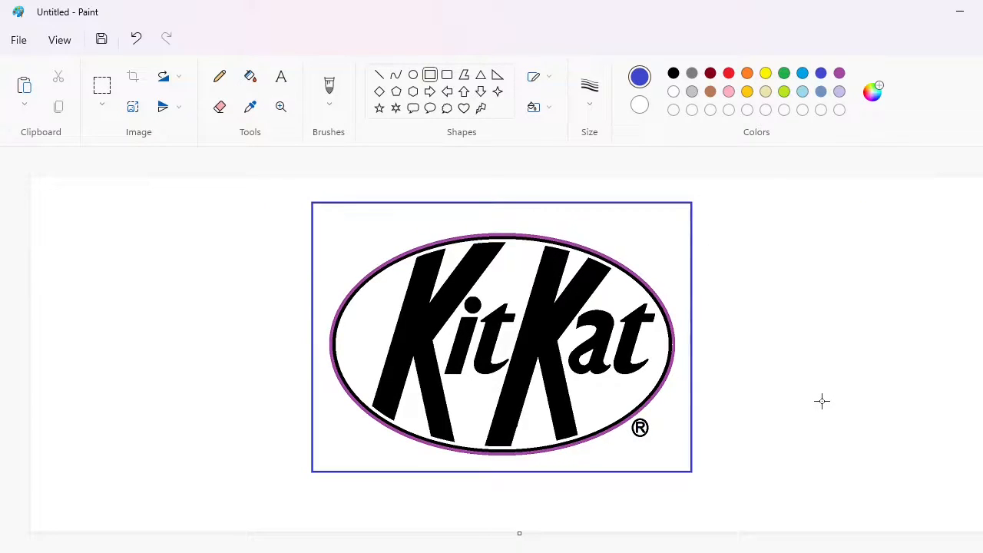
Add the bold indigo text "Nestle" in Helvetica inside the frame's upper-left corner.
scroll(411, 148, "up", 1)
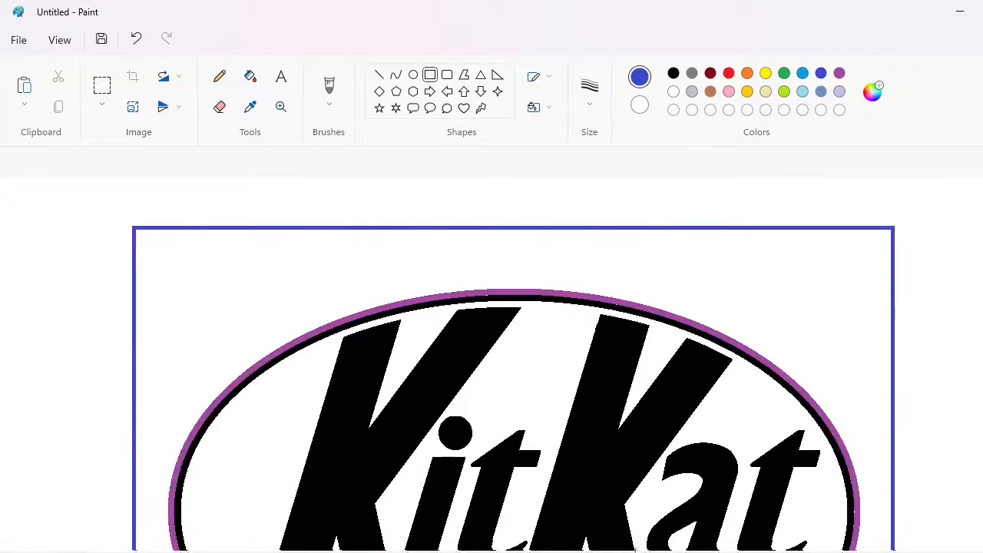
left_click(281, 76)
left_click(249, 304)
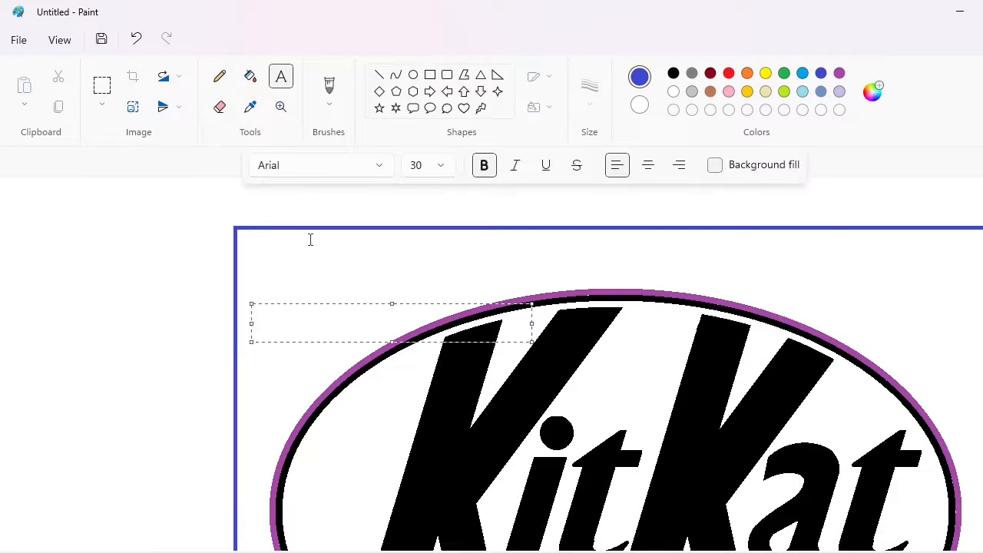
left_click(322, 165)
scroll(364, 279, "down", 10)
scroll(365, 279, "down", 8)
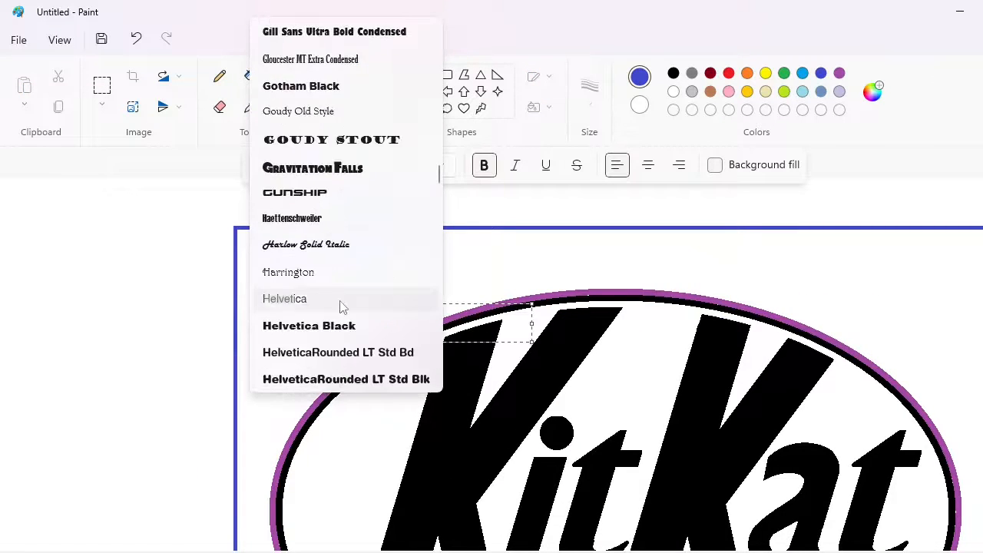
left_click(340, 300)
type("Nestke")
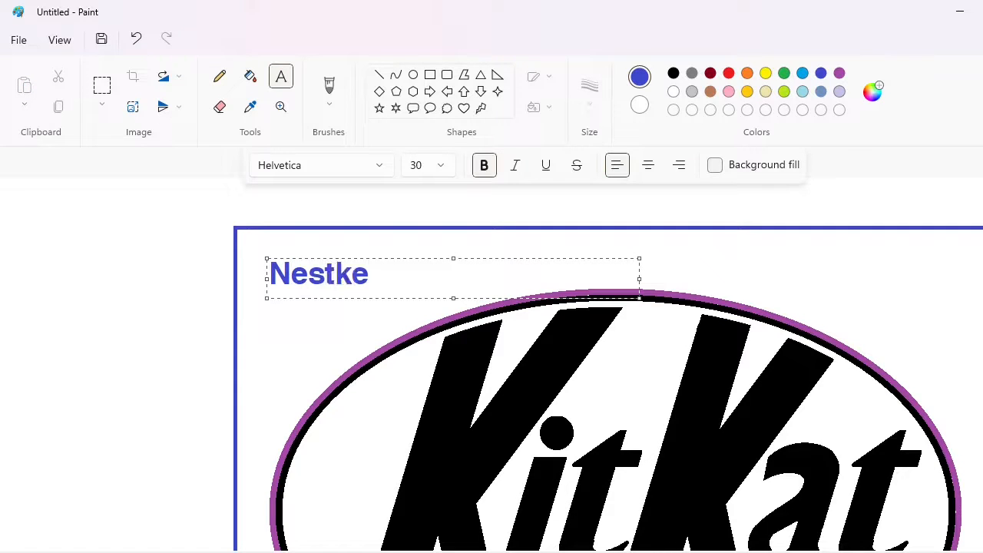
key("BackSpace")
key("BackSpace")
type("le")
Lower the Nestle text slightly and set its font size to 40.
left_click_drag(267, 259, 282, 255)
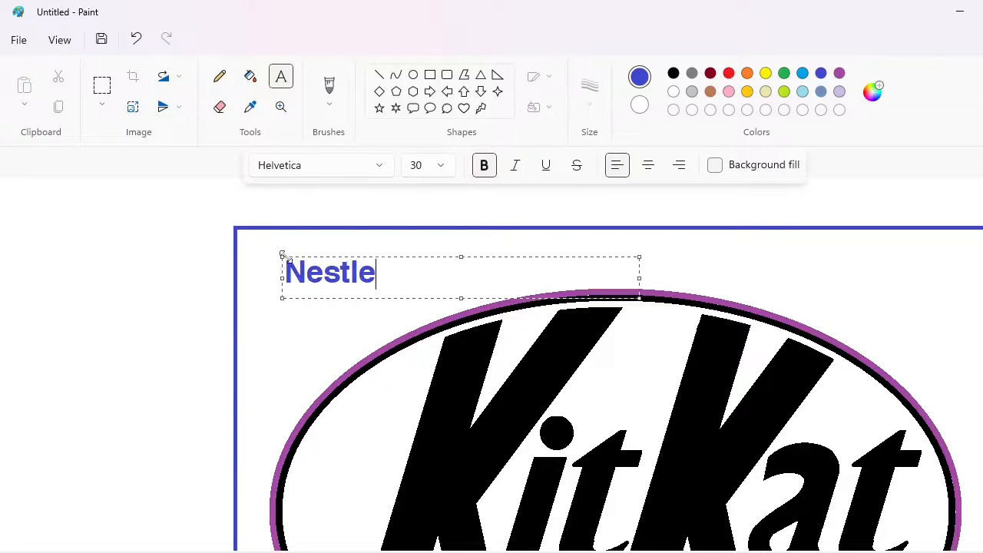
left_click_drag(283, 300, 262, 366)
left_click(443, 170)
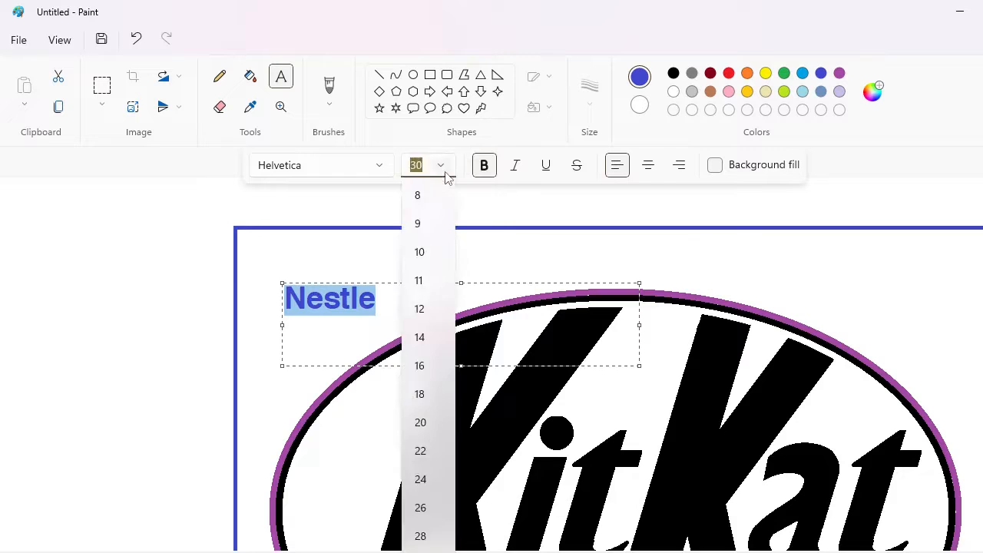
type("40")
key("Return")
Reduce the Nestle text to size 35 and place it clear of the oval in the frame's upper-left corner.
left_click(421, 292)
key("ctrl+a")
left_click(444, 171)
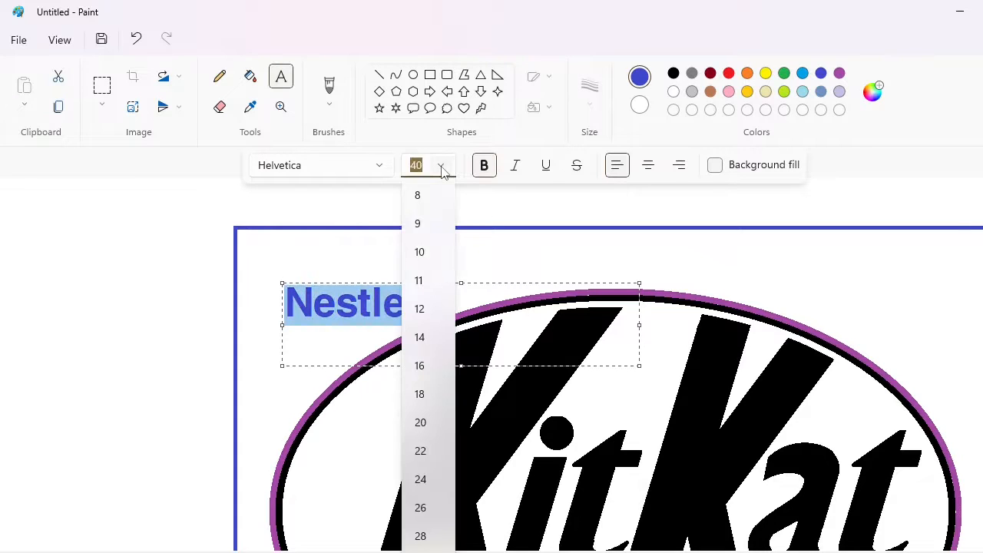
key("Return")
left_click(487, 305)
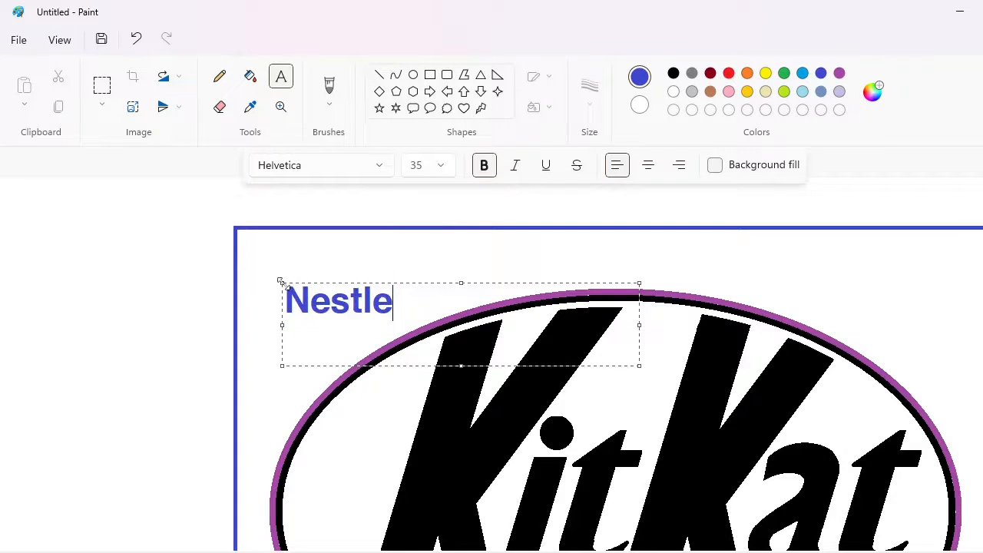
left_click_drag(280, 281, 288, 276)
left_click(281, 273)
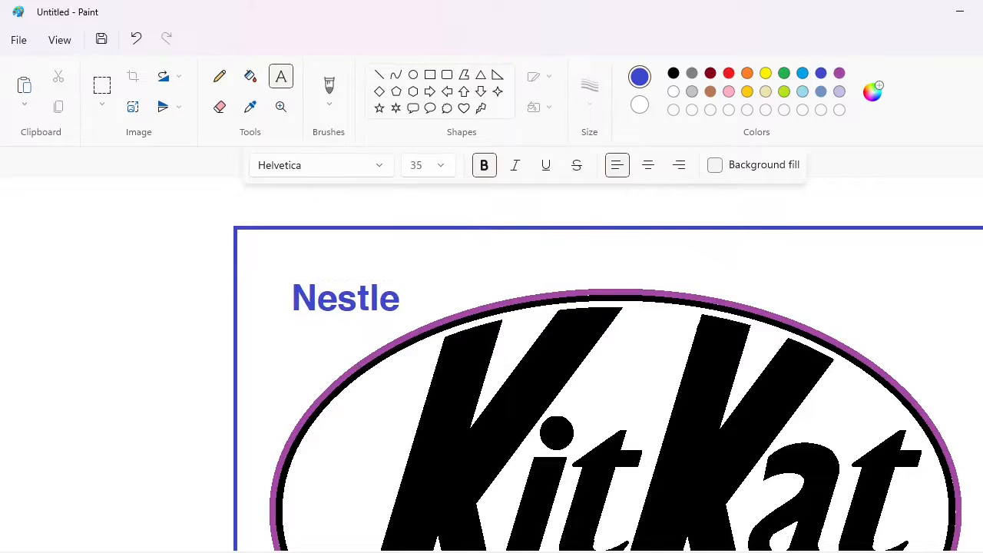
Draw a solid indigo bar from the top of the N across "es" to the t.
scroll(509, 536, "left", 4)
scroll(509, 536, "down", 2)
scroll(523, 443, "right", 4)
scroll(523, 443, "up", 2)
scroll(730, 505, "up", 1)
scroll(731, 505, "down", 1)
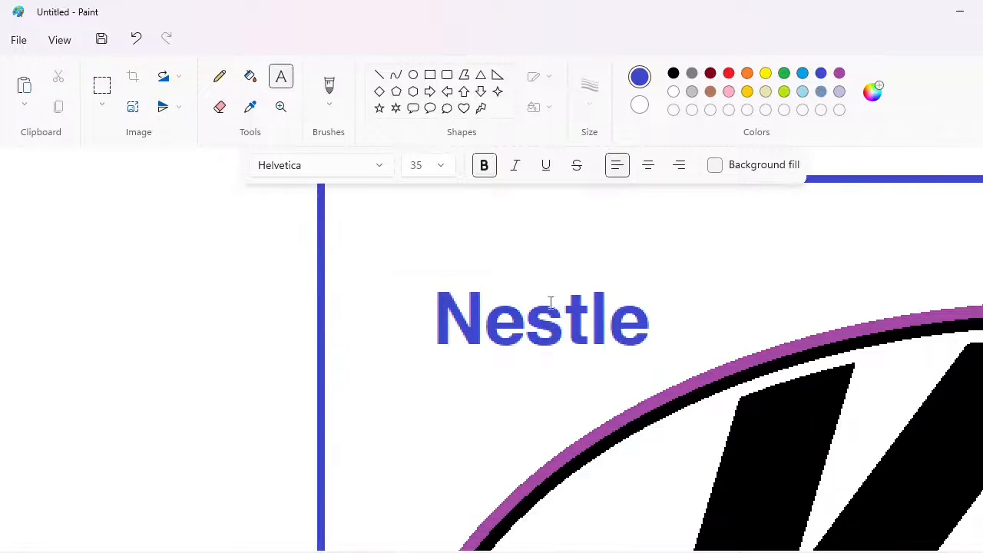
left_click(379, 75)
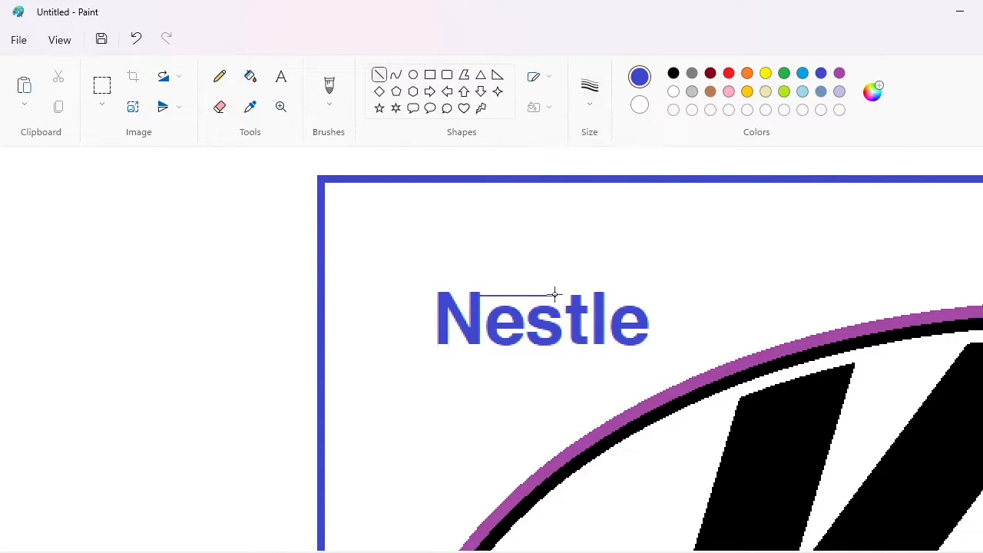
left_click_drag(554, 294, 562, 292)
left_click_drag(481, 300, 561, 300)
left_click(250, 76)
left_click(486, 297)
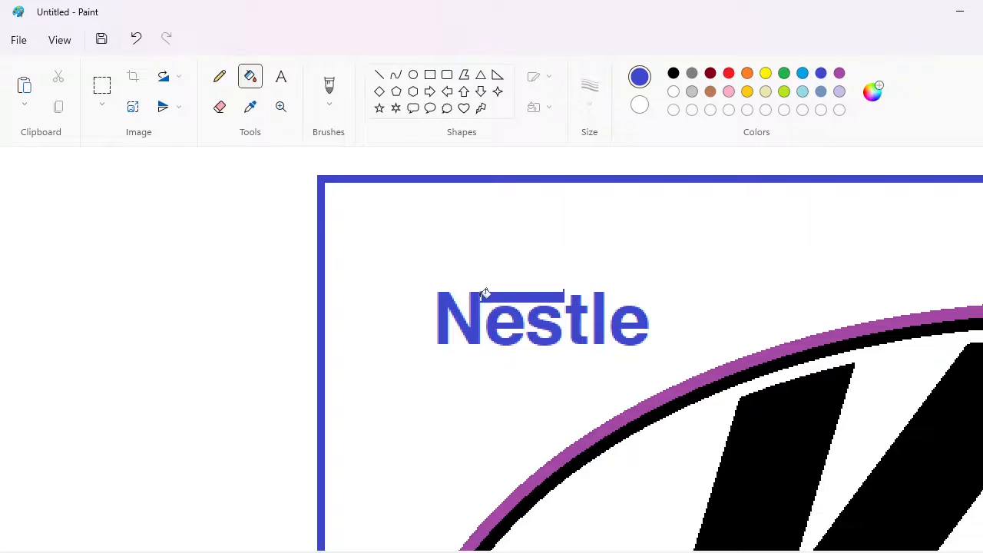
Trim the bar's overshoot beside the t with a thin white line.
left_click(219, 76)
left_click(590, 86)
left_click(590, 237)
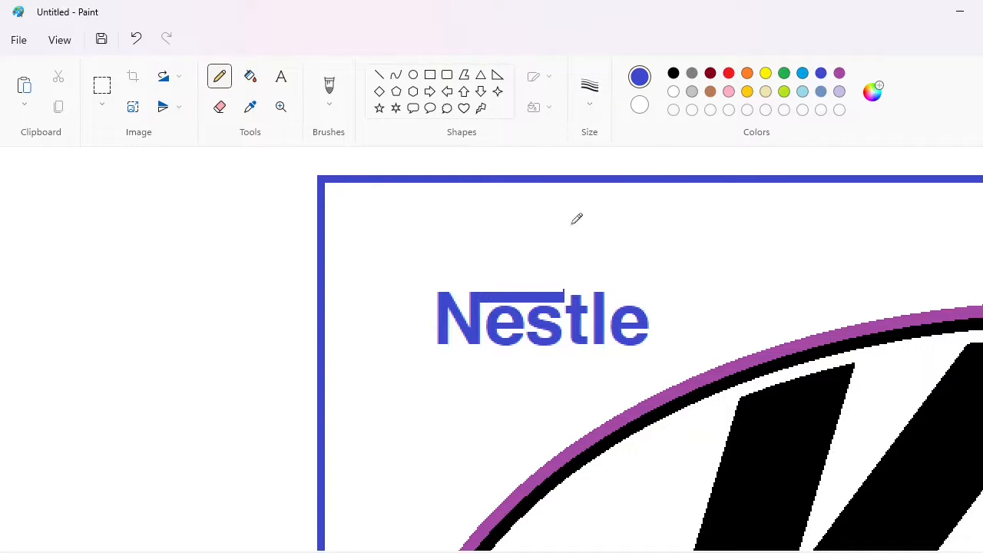
left_click(380, 75)
left_click(673, 91)
left_click_drag(562, 288, 563, 301)
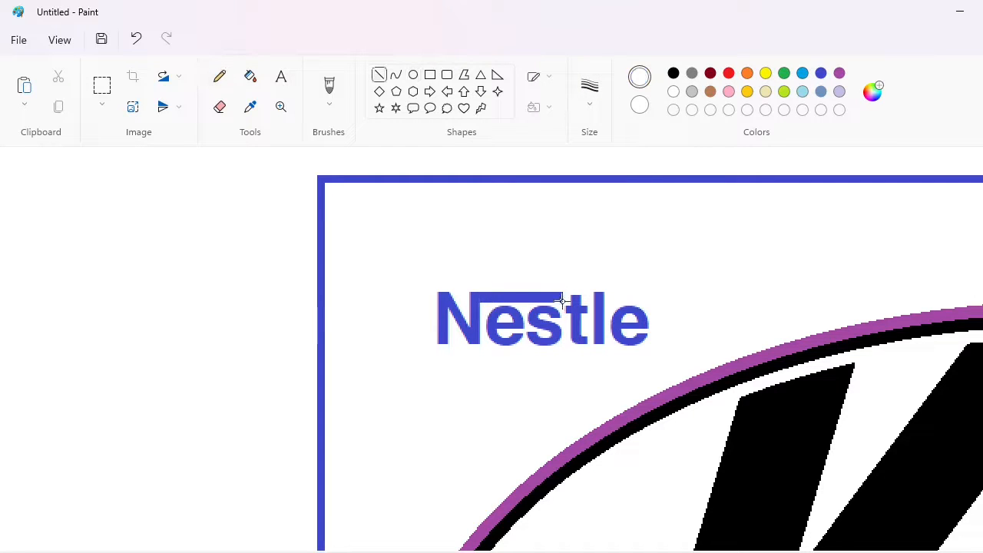
Copy a section of the indigo bar and paste it onto the empty canvas beside the frame.
left_click(250, 76)
left_click(103, 85)
left_click_drag(567, 289, 503, 307)
key("ctrl+c")
key("ctrl+v")
left_click(214, 236)
Cover the letter fragments beneath the pasted bar with a white rectangle.
left_click(431, 76)
left_click(590, 88)
left_click(541, 104)
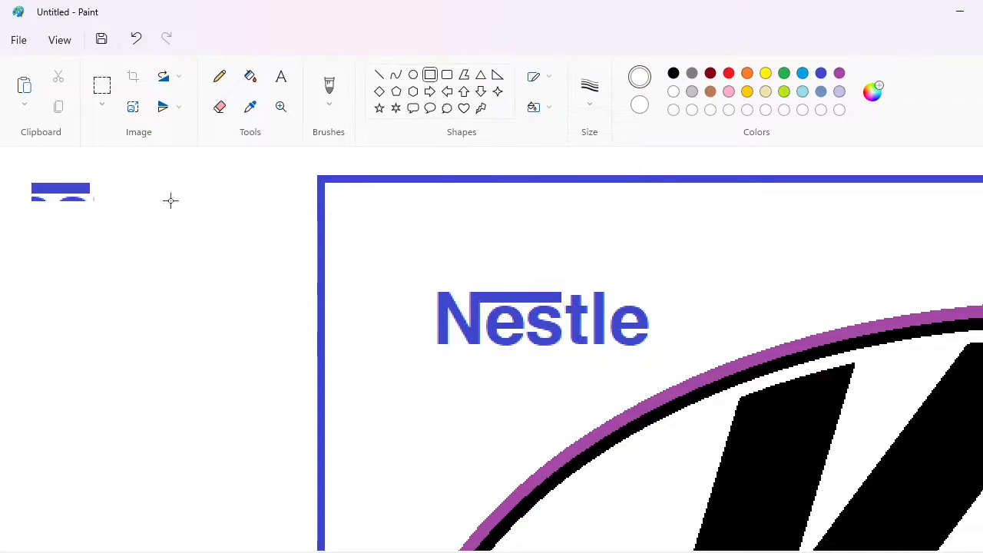
left_click_drag(171, 200, 1, 198)
Copy the cleaned bar and place the copy directly above the final e of Nestle.
left_click(103, 85)
left_click_drag(25, 163, 141, 245)
key("ctrl+c")
key("ctrl+v")
left_click_drag(62, 195, 638, 287)
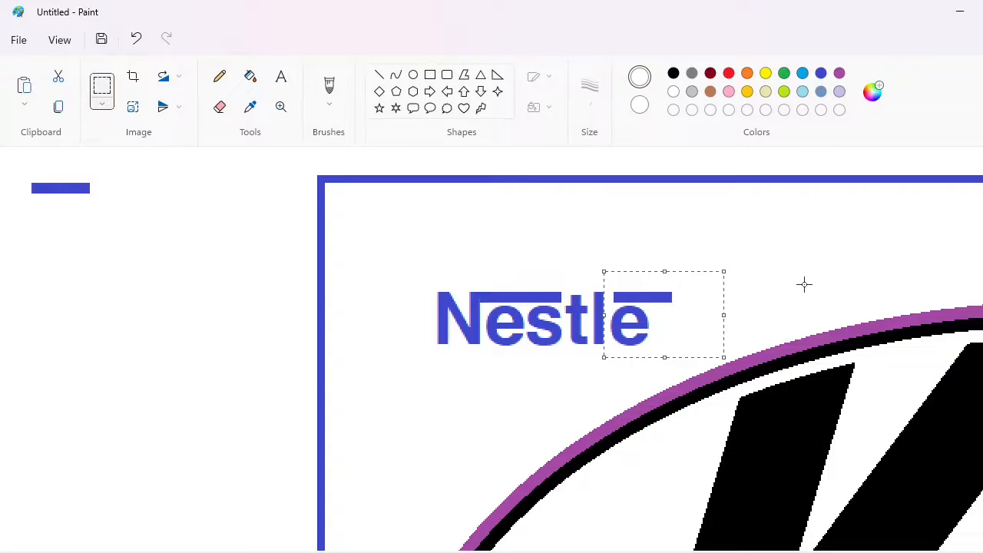
left_click(804, 284)
Trim the copied bar so it ends flush with the edge of the final e.
left_click(379, 74)
left_click(249, 76)
left_click(663, 297)
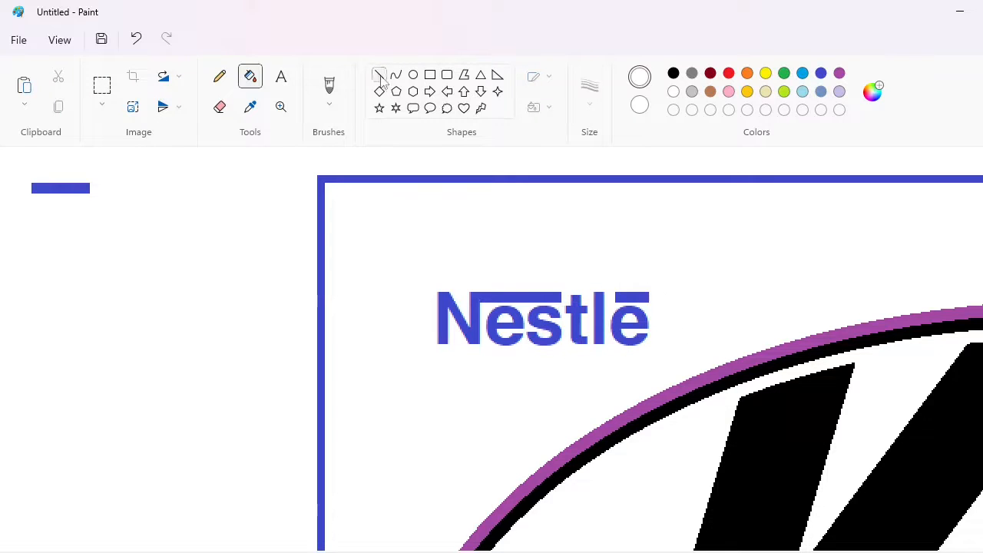
Cut the bar above the final e diagonally and fill the upper part white to form a slanted accent.
left_click(379, 74)
left_click_drag(612, 298, 667, 285)
left_click(751, 279)
left_click(249, 76)
left_click(620, 292)
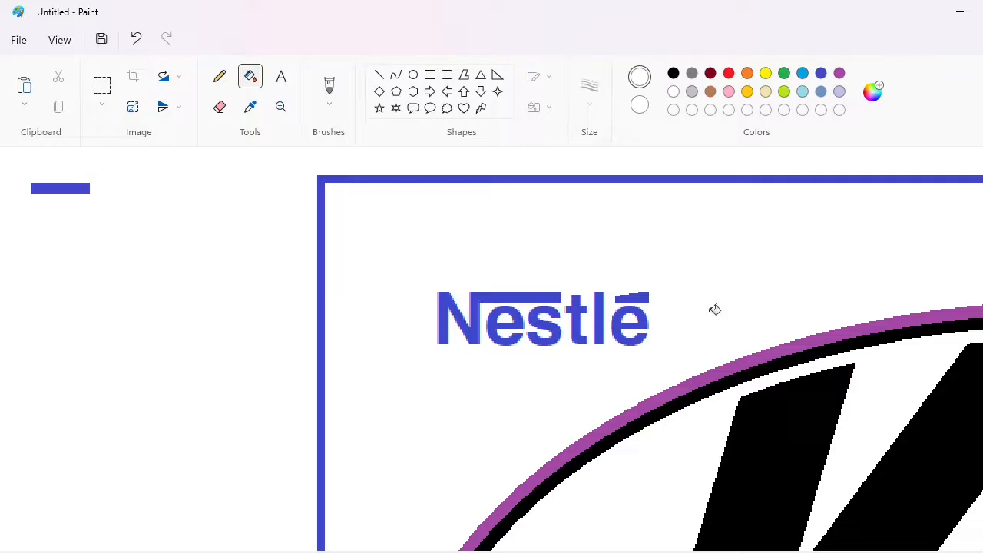
Outline a wavy indigo ribbon beneath the Nestlé text using thin curves.
left_click(413, 76)
left_click(379, 74)
left_click(821, 74)
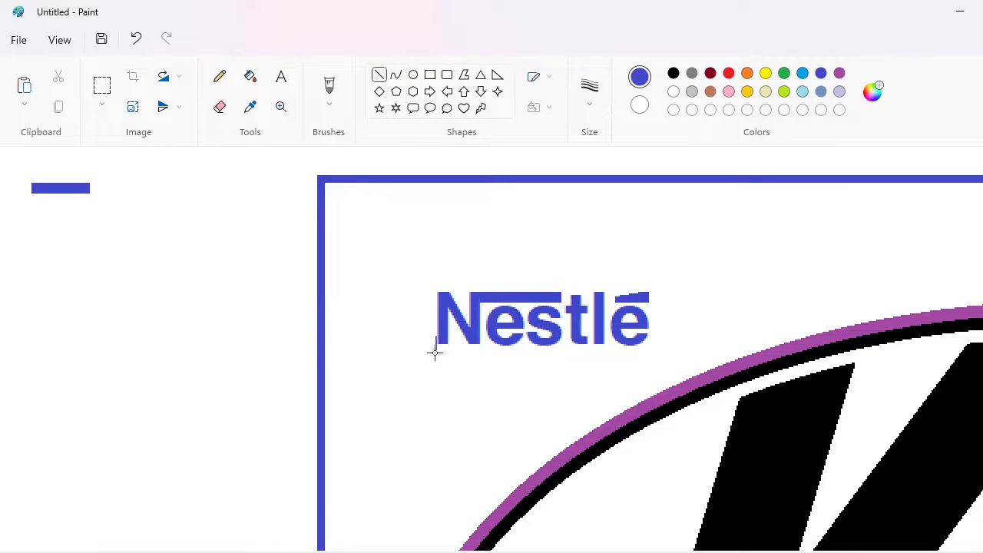
left_click(395, 74)
left_click_drag(438, 357, 642, 347)
left_click_drag(504, 352, 643, 351)
left_click_drag(497, 368, 476, 358)
left_click_drag(589, 362, 623, 395)
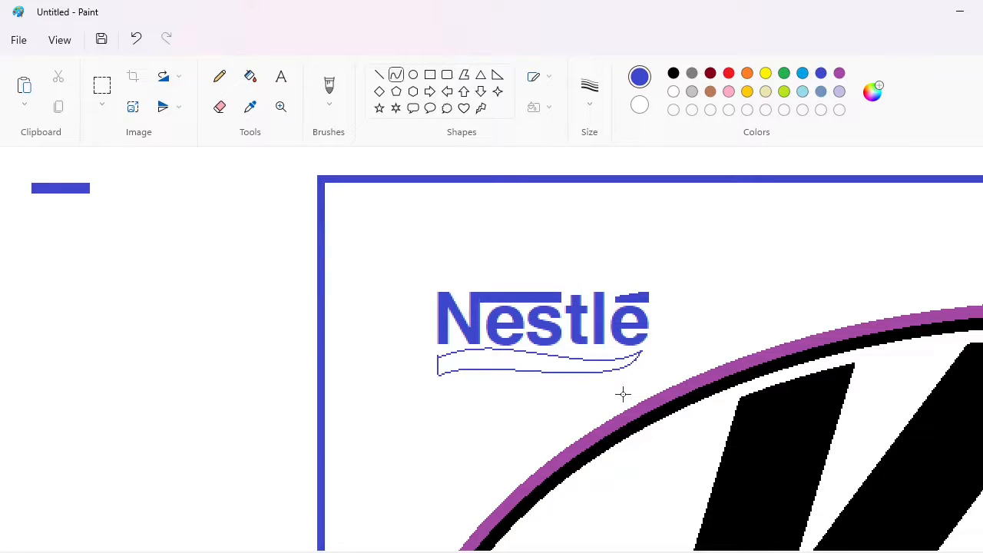
Undo the ribbon's lower curve and redraw it as a smoother wave joining both ends.
key("ctrl+z")
left_click_drag(438, 374, 642, 351)
left_click_drag(490, 365, 476, 342)
mouse_move(554, 368)
left_mouse_down()
mouse_move(566, 387)
mouse_move(607, 396)
left_mouse_up()
left_click(379, 428)
Fill the wavy ribbon with indigo and erase the stray mark beside the oval.
left_click(251, 76)
left_click(538, 362)
left_click(220, 106)
left_click(371, 434)
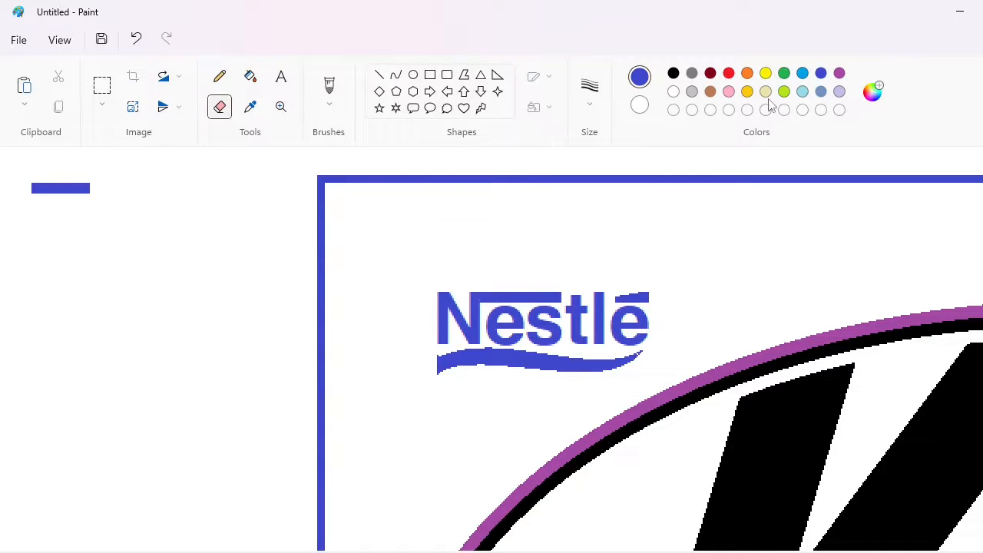
Fill the area around the oval and the frame's border with dark red.
left_click(711, 73)
left_click(251, 76)
left_click(437, 243)
left_click(543, 178)
Fill the Nestlé letters and the wavy ribbon beneath them with white.
left_click(674, 91)
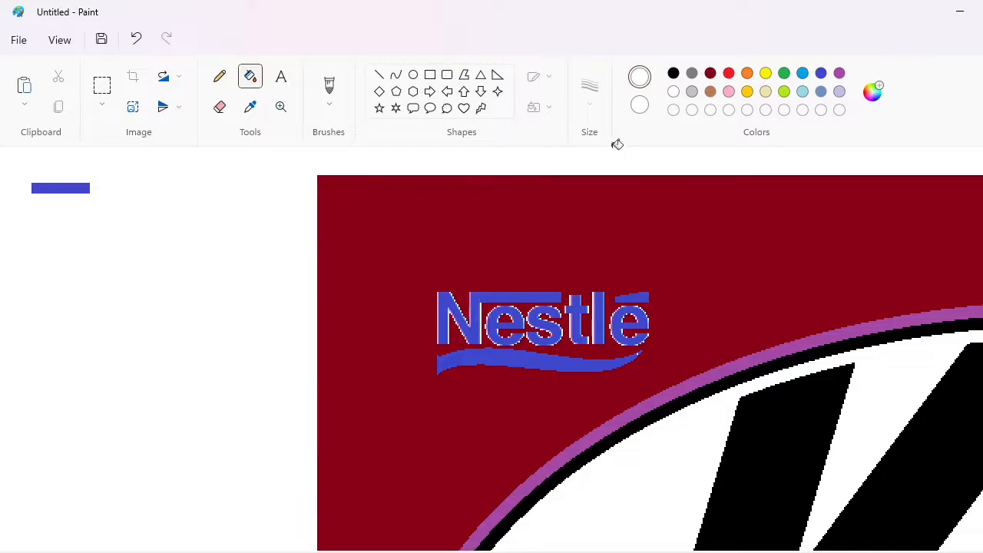
left_click(445, 327)
left_click(495, 327)
left_click(541, 327)
left_click(576, 322)
left_click(601, 318)
left_click(626, 326)
left_click(597, 360)
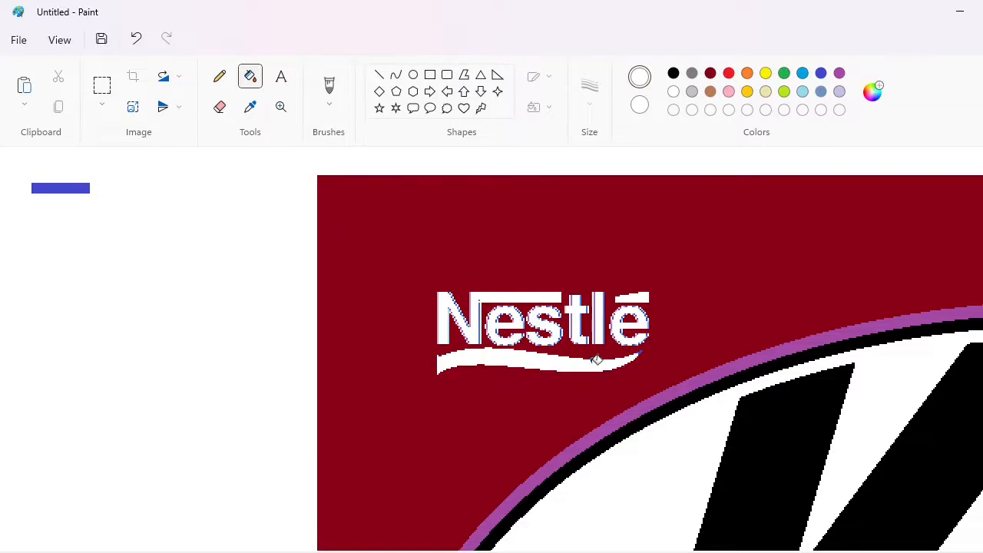
Draw a tiny white unfilled circle just past the ribbon's end, beside the final é of Nestlé.
left_click(413, 75)
mouse_move(672, 326)
left_mouse_down()
mouse_move(683, 338)
mouse_move(684, 318)
left_mouse_up()
left_click(547, 109)
left_click(555, 139)
key("ctrl+z")
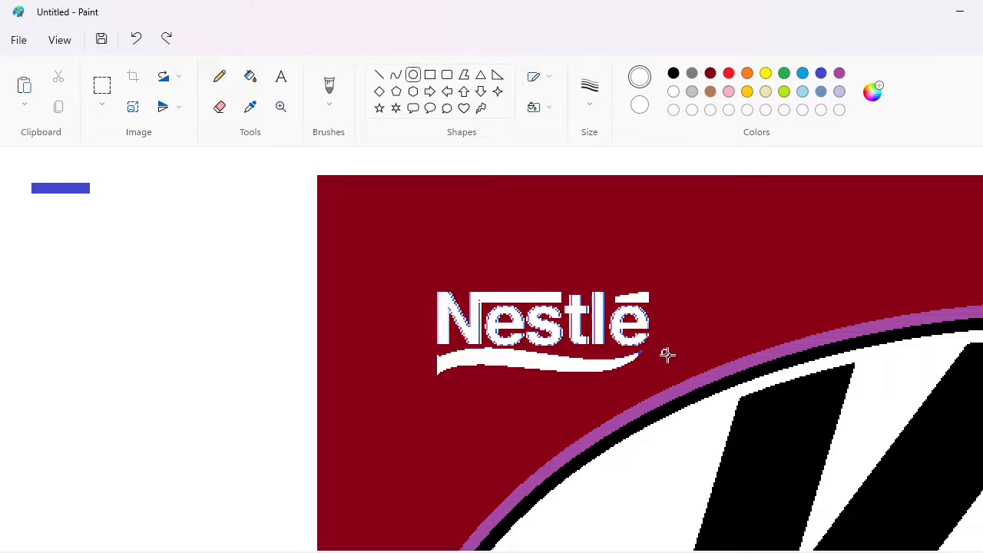
left_click_drag(644, 347, 652, 355)
left_click_drag(648, 352, 657, 351)
left_click(704, 333)
Fill the ® mark's interior with dark red, and turn its circle and letter and the oval's purple outline white.
scroll(888, 540, "down", 3)
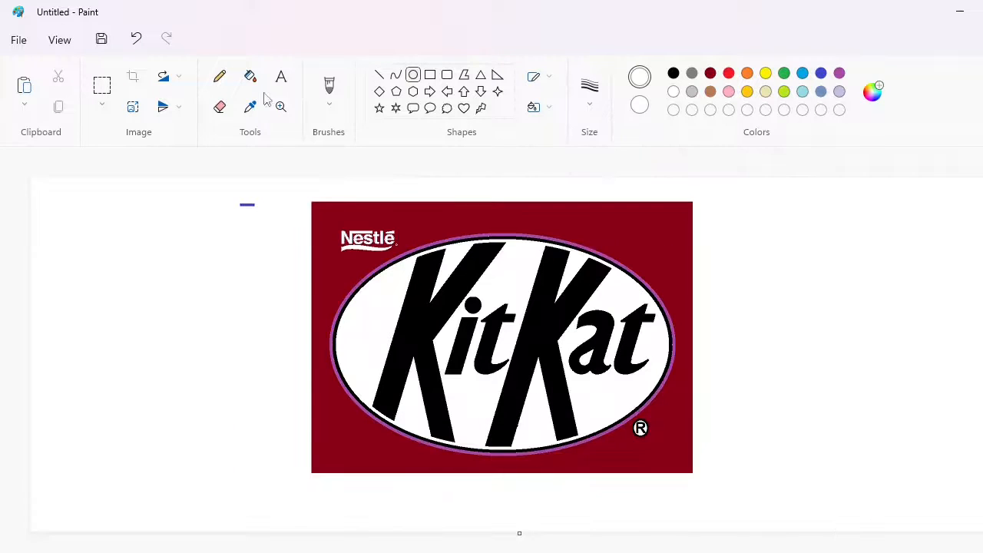
left_click(251, 77)
left_click(979, 552)
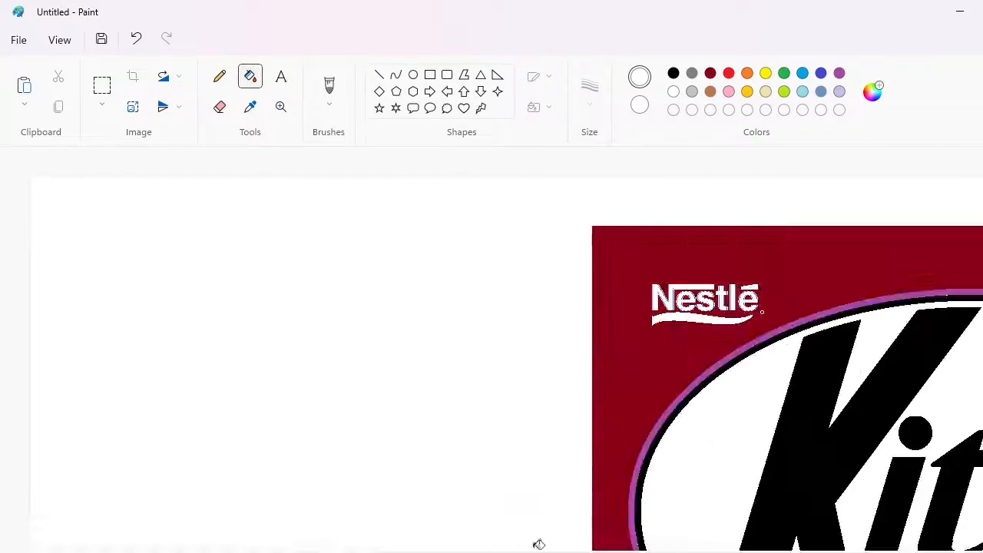
left_click_drag(507, 552, 976, 552)
scroll(709, 500, "down", 5)
left_click(710, 74)
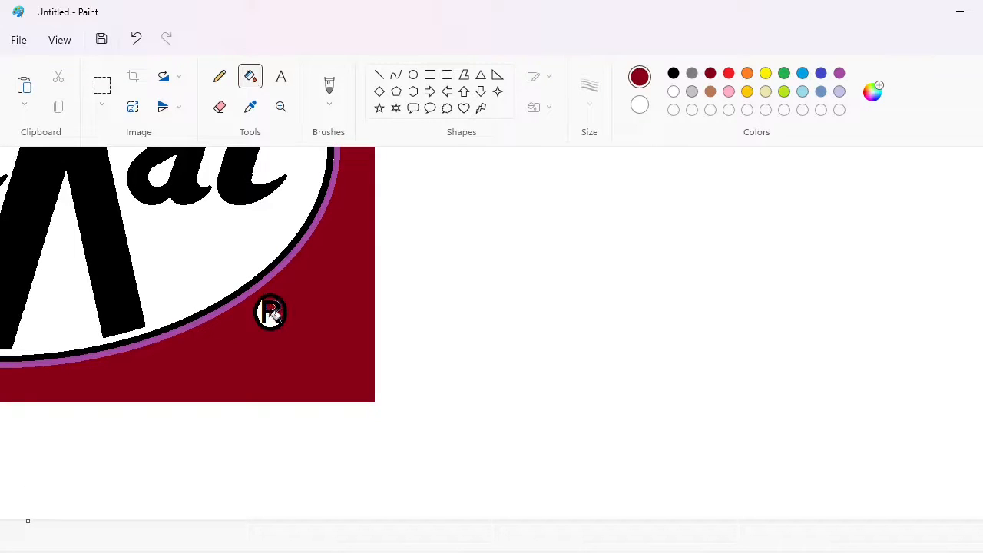
left_click(269, 311)
left_click(269, 310)
left_click(885, 552)
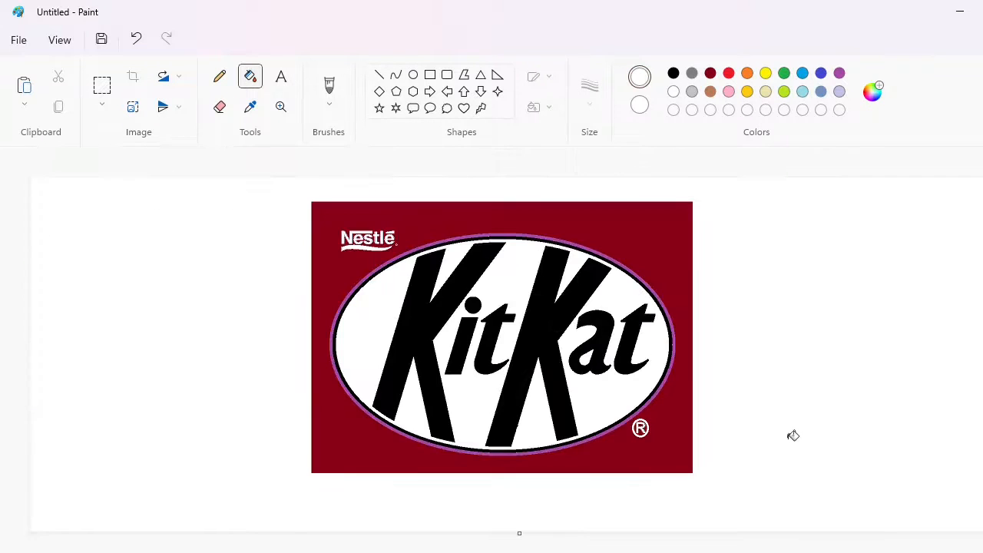
left_click(454, 451)
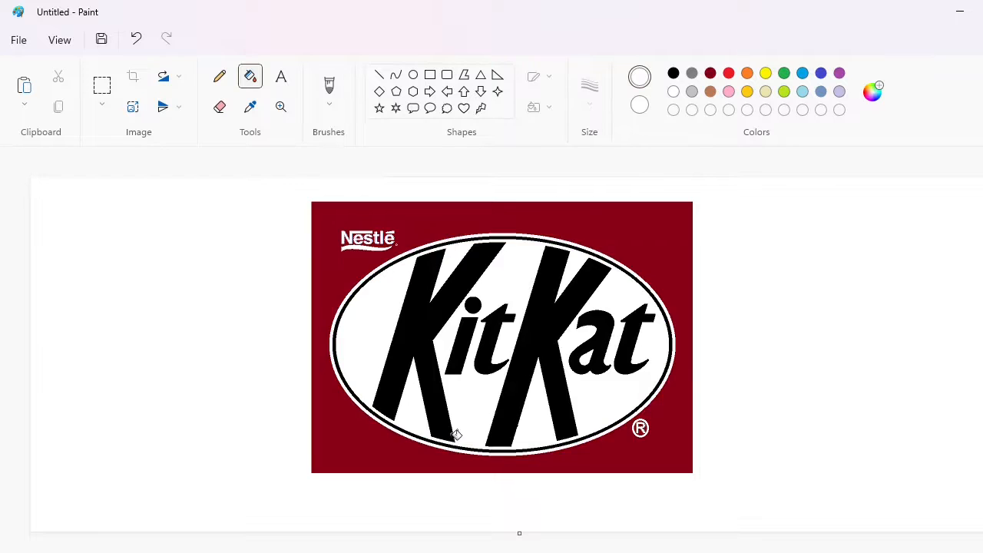
Fill the enclosed gaps inside the e and é of Nestlé with red.
left_click(982, 552)
left_click(982, 552)
left_click(420, 552)
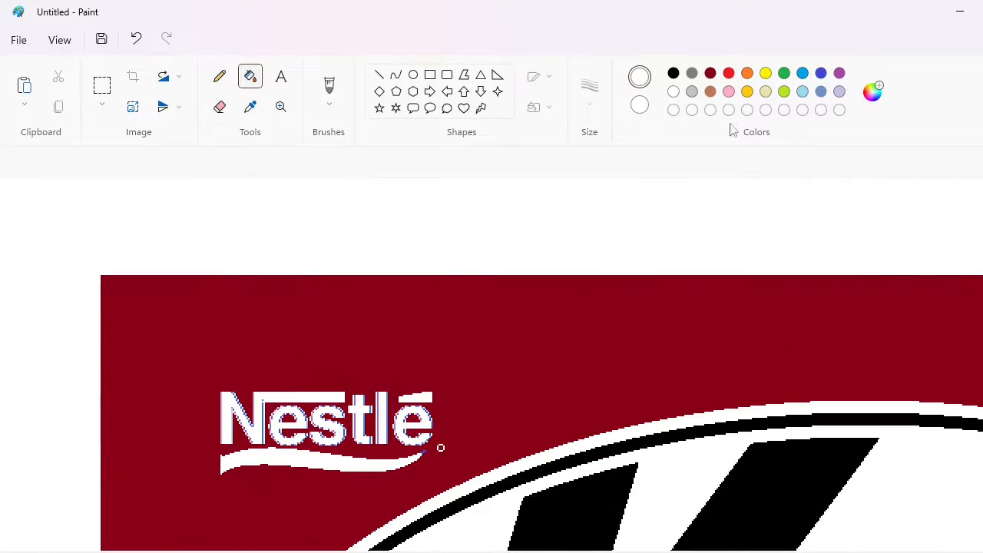
left_click(729, 73)
left_click(288, 418)
left_click(417, 419)
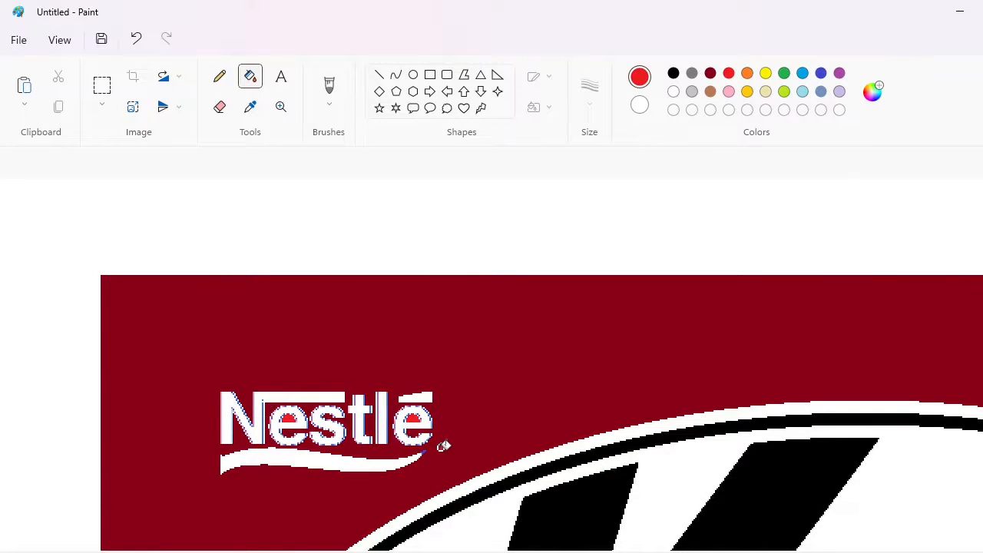
Fill the ® mark's interior areas and the dark red background around the oval with bright red.
scroll(513, 440, "down", 15)
left_click(454, 371)
left_click(454, 405)
left_click(476, 382)
left_click(432, 382)
left_click(437, 379)
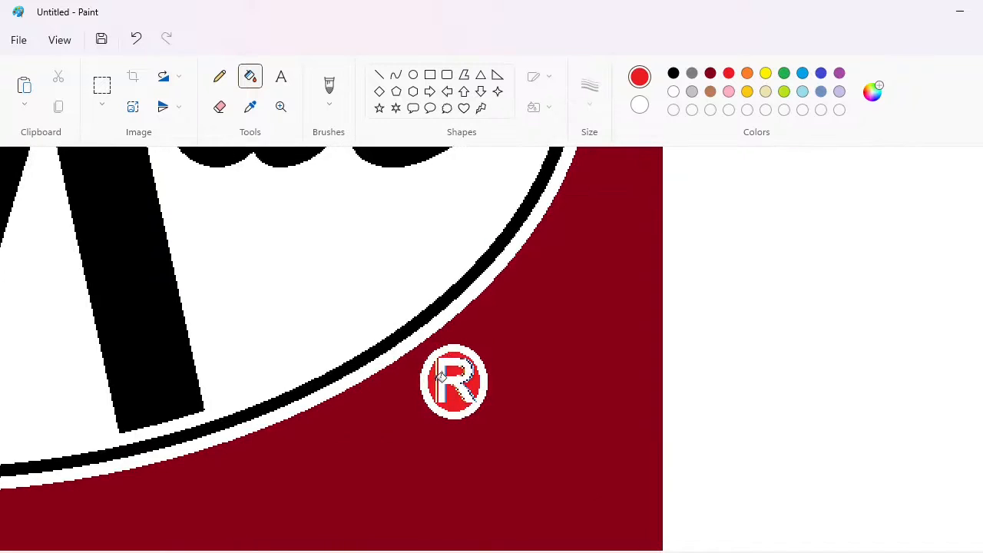
left_click(439, 378)
key("ctrl+z")
scroll(491, 349, "down", 3)
left_click(656, 241)
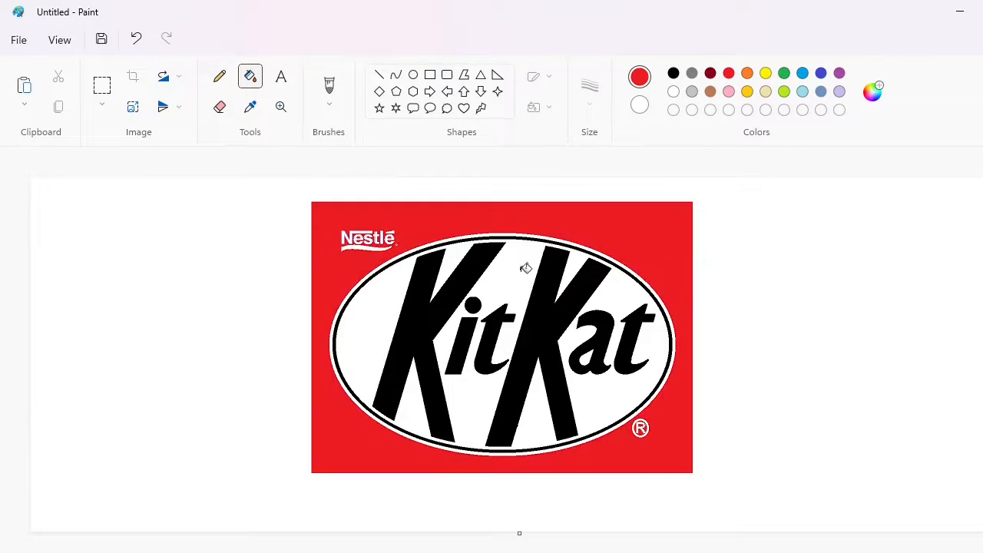
Fill the oval's black ring and all the black KitKat letters, including the i's dot, with red.
left_click(602, 253)
left_click(641, 330)
left_click(609, 332)
left_click(545, 327)
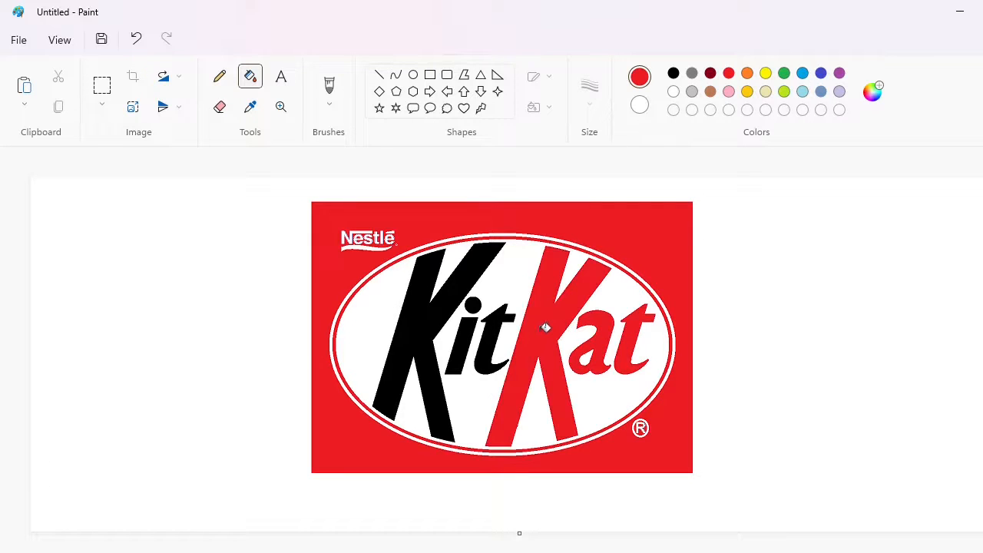
left_click(489, 336)
left_click(459, 349)
left_click(427, 330)
left_click(474, 305)
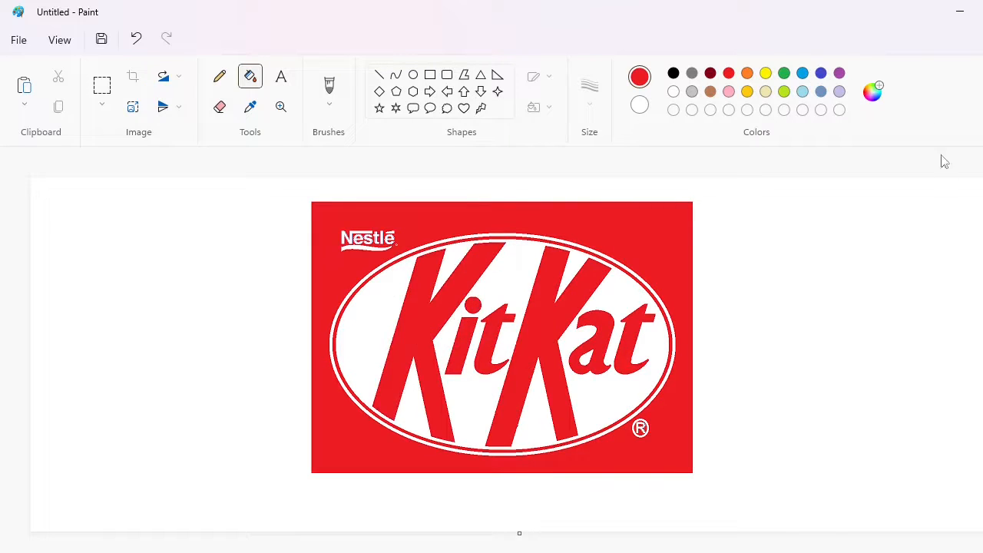